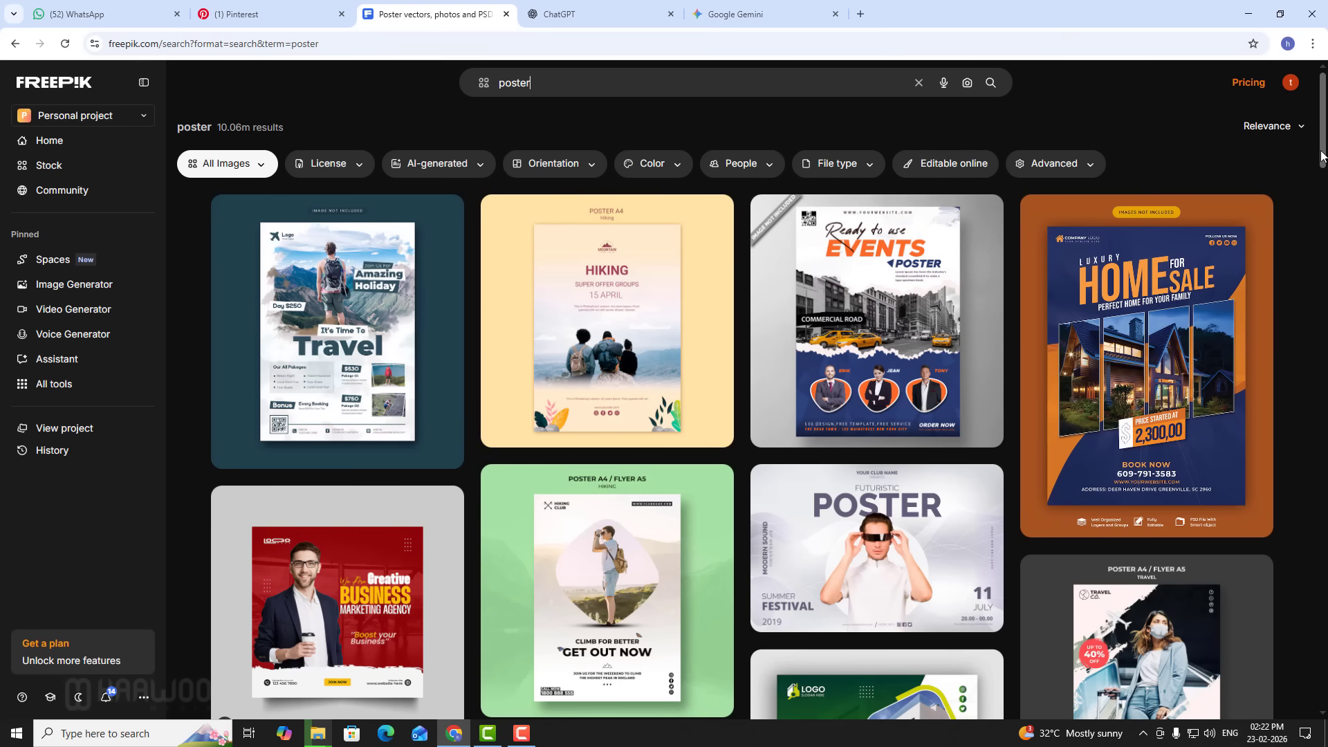
Browse the poster results on Freepik and the Kerala food poster results on Pinterest for a reference design.
scroll(1322, 133, "down", 10)
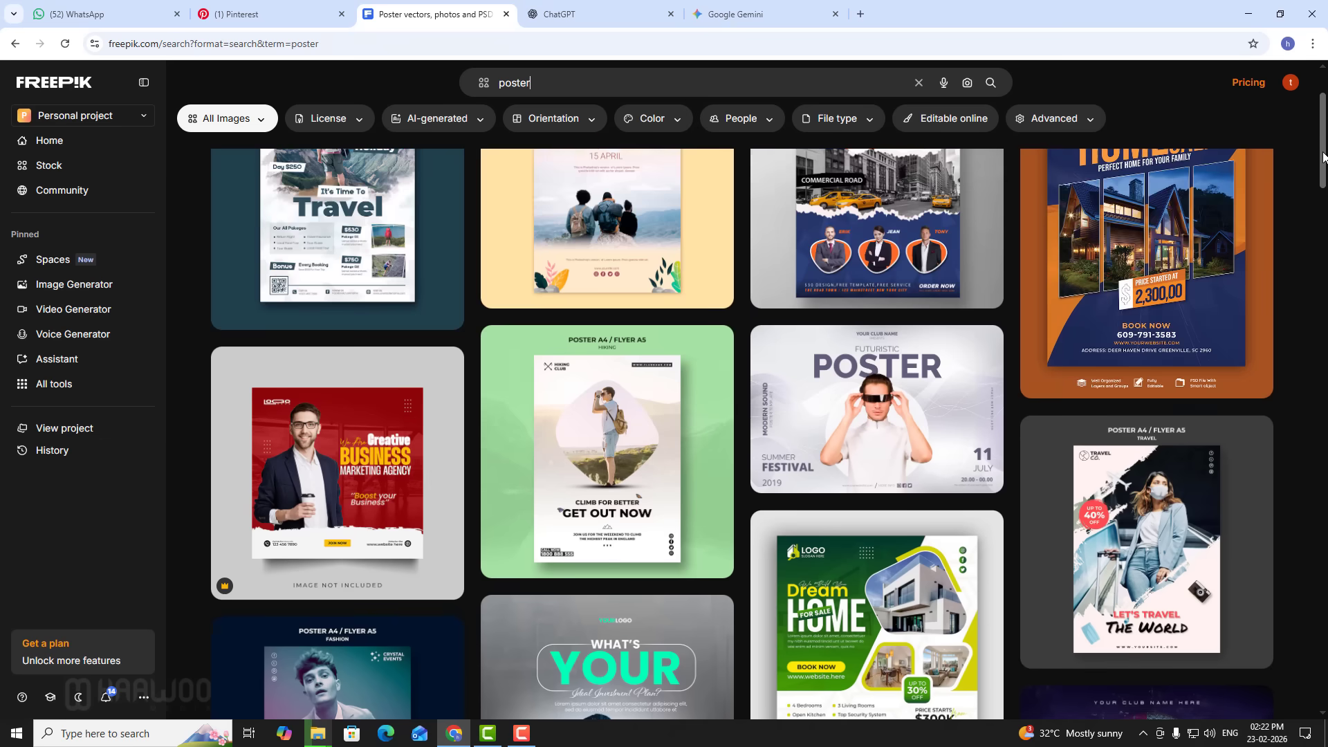
scroll(1322, 207, "down", 5)
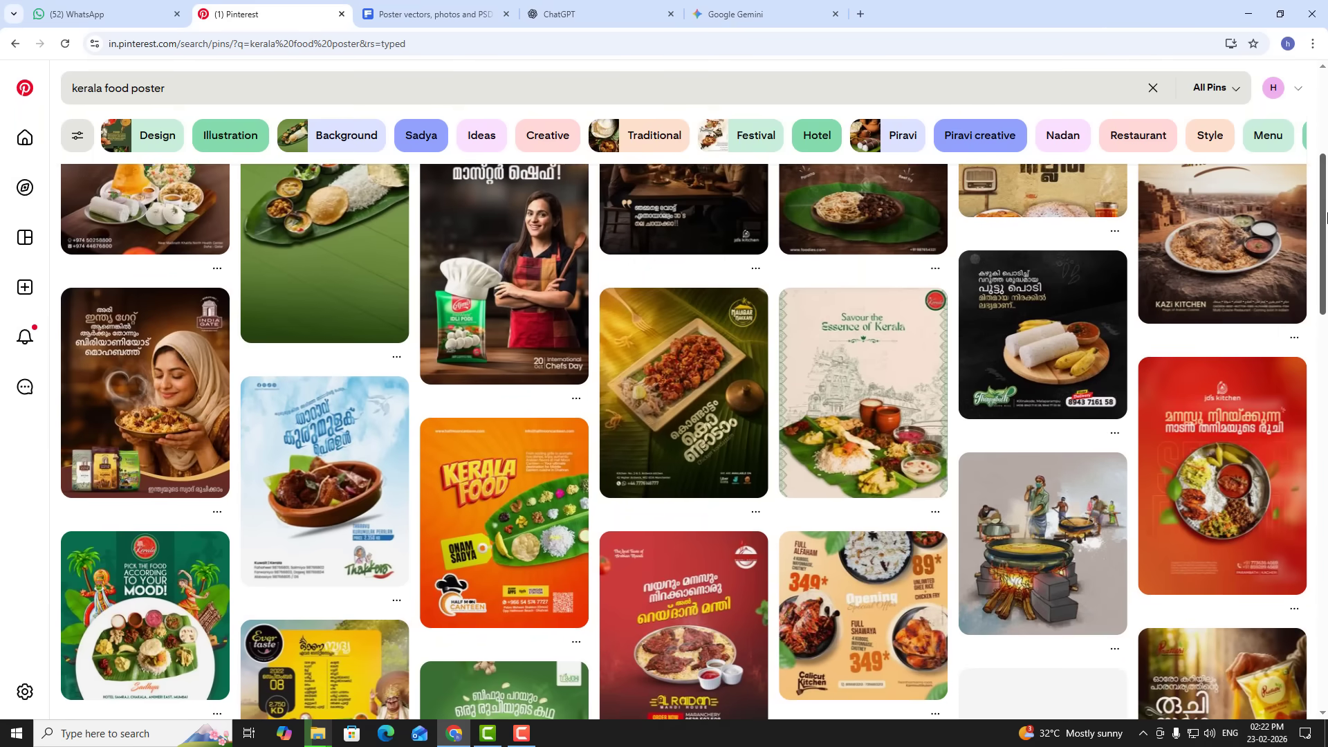
left_click_drag(1324, 218, 1324, 299)
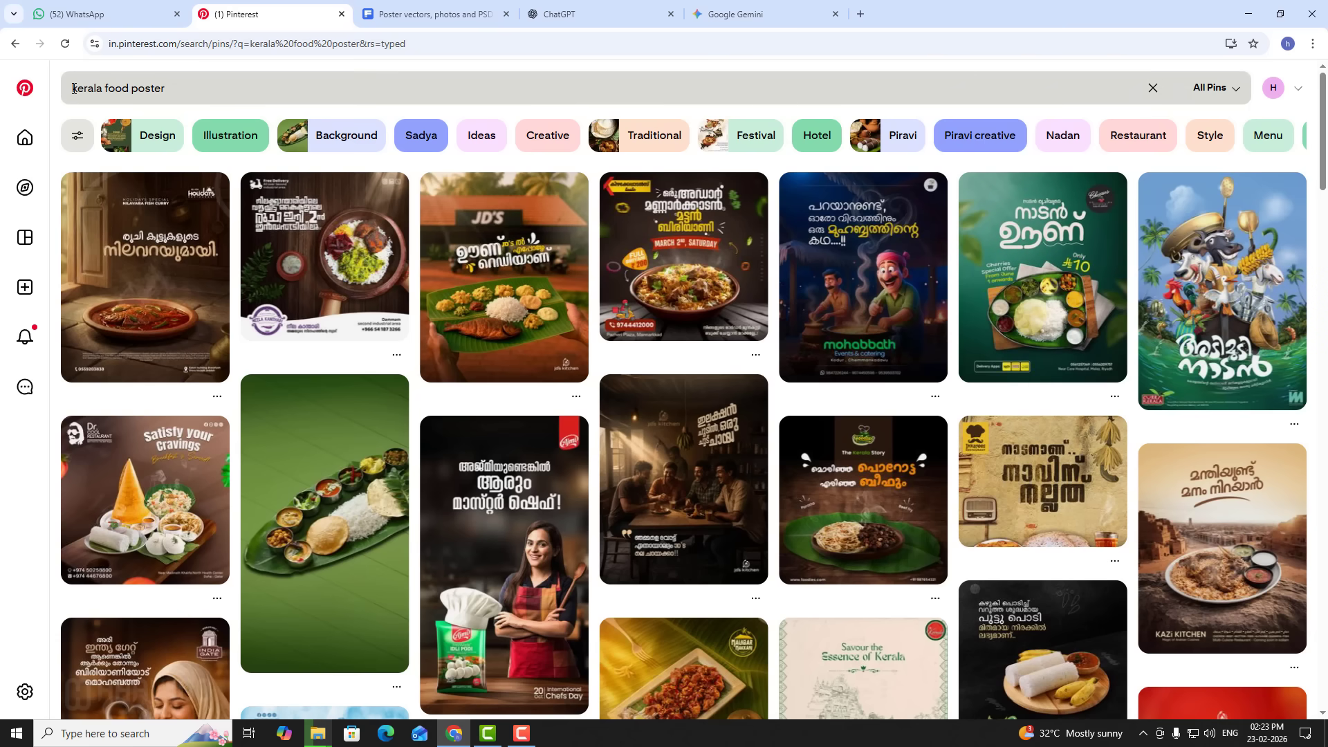
left_click_drag(74, 88, 202, 87)
left_click(237, 83)
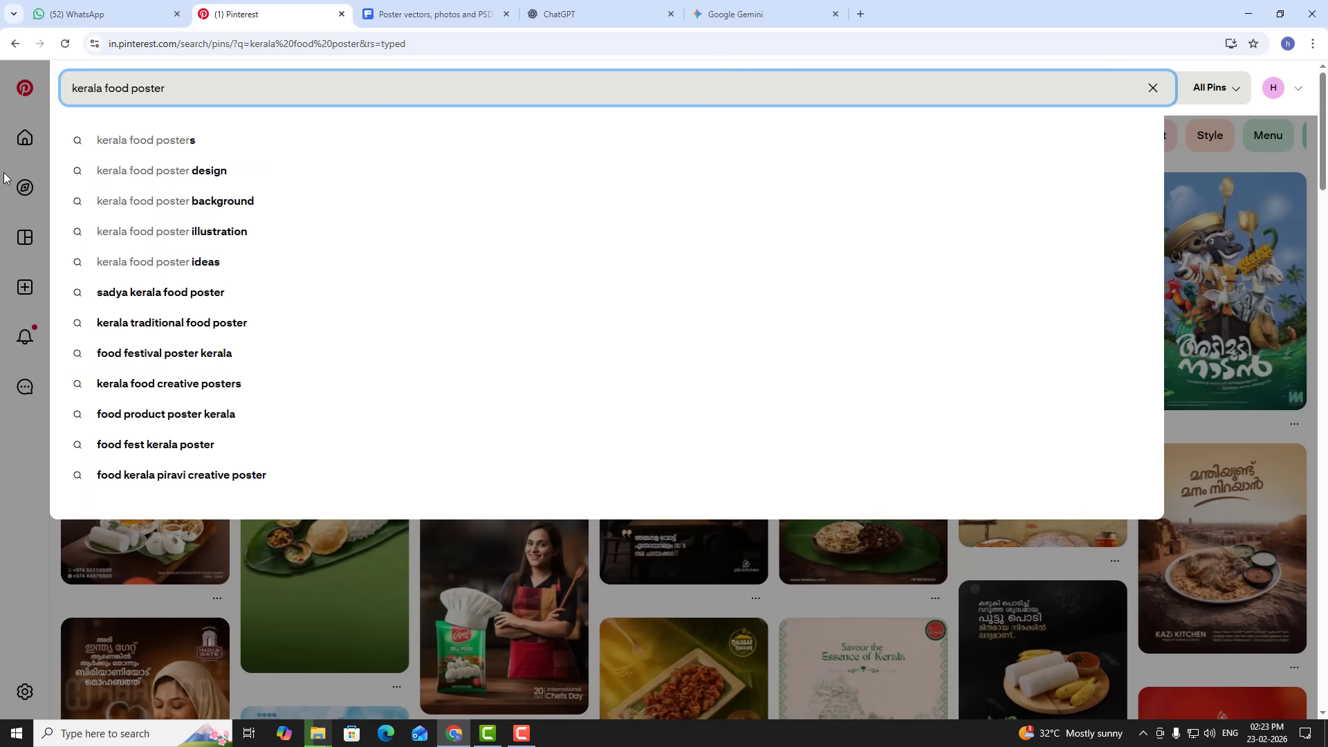
left_click(4, 174)
scroll(732, 293, "down", 2)
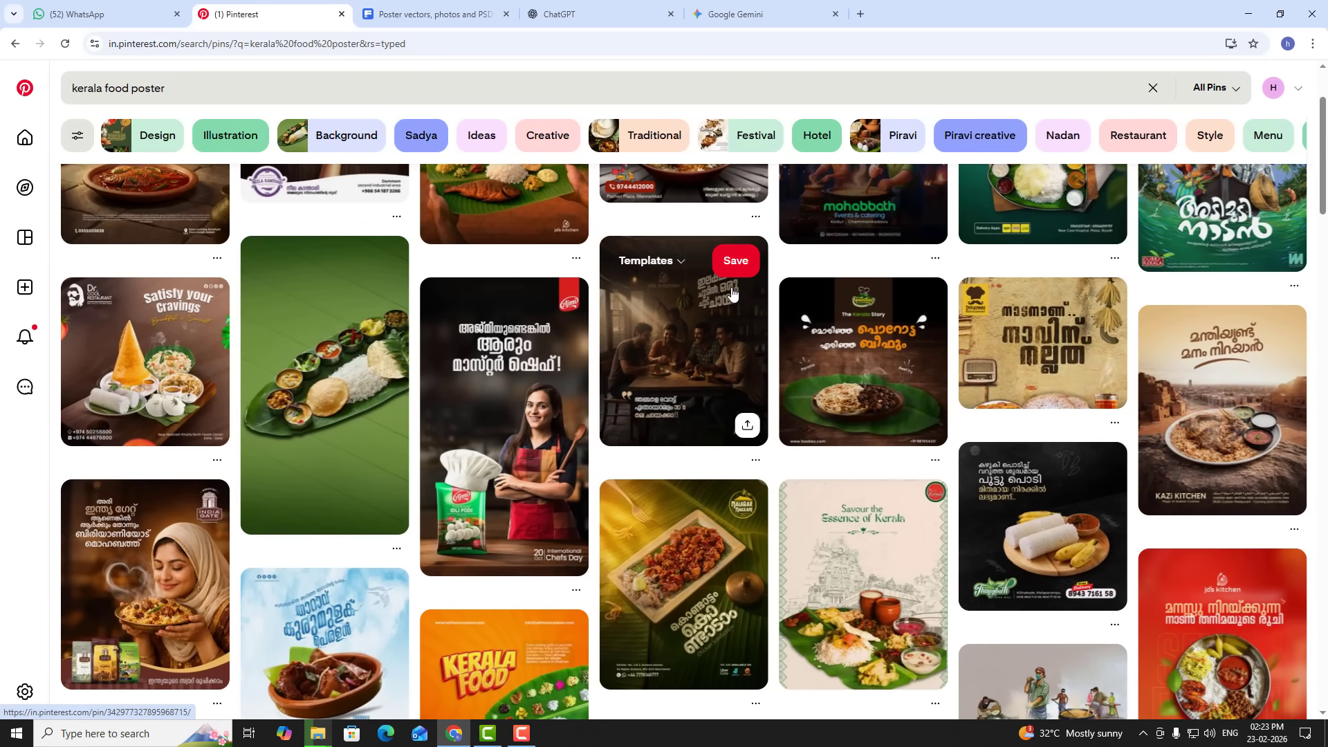
scroll(732, 293, "up", 2)
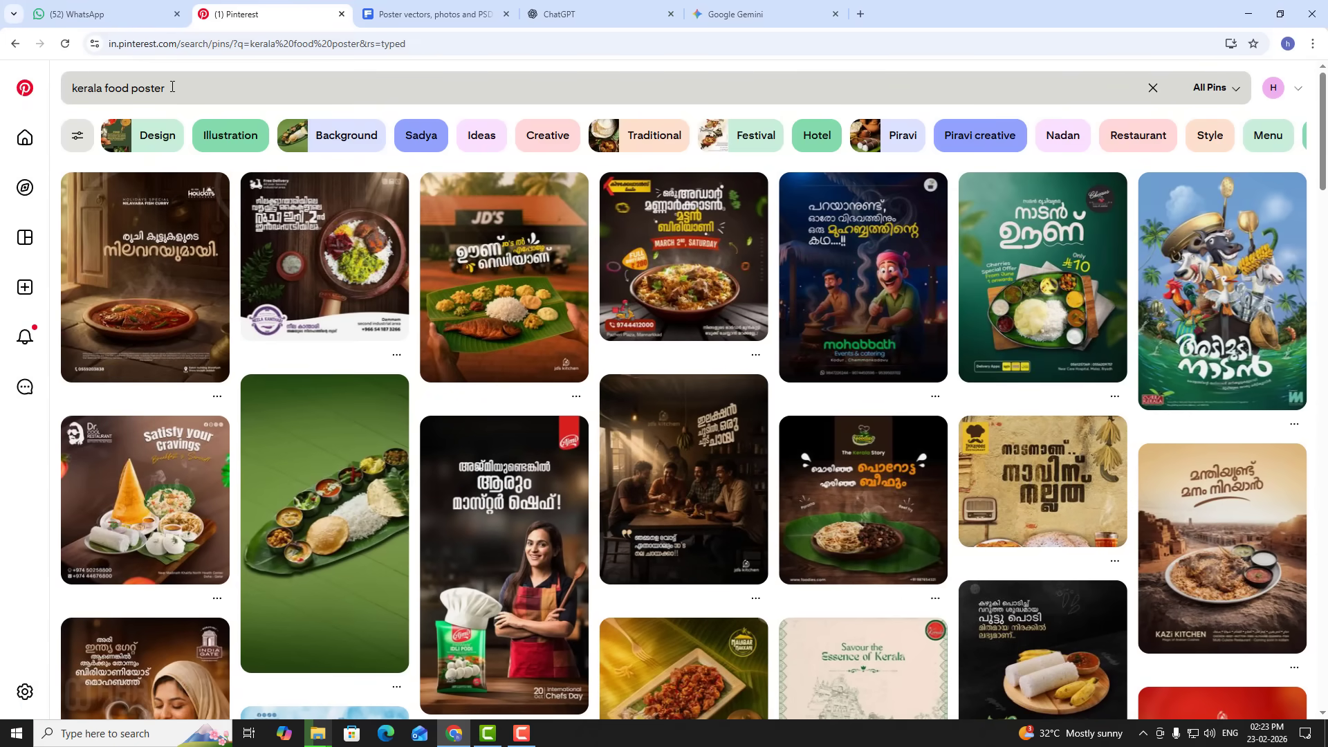
key("ctrl+Tab")
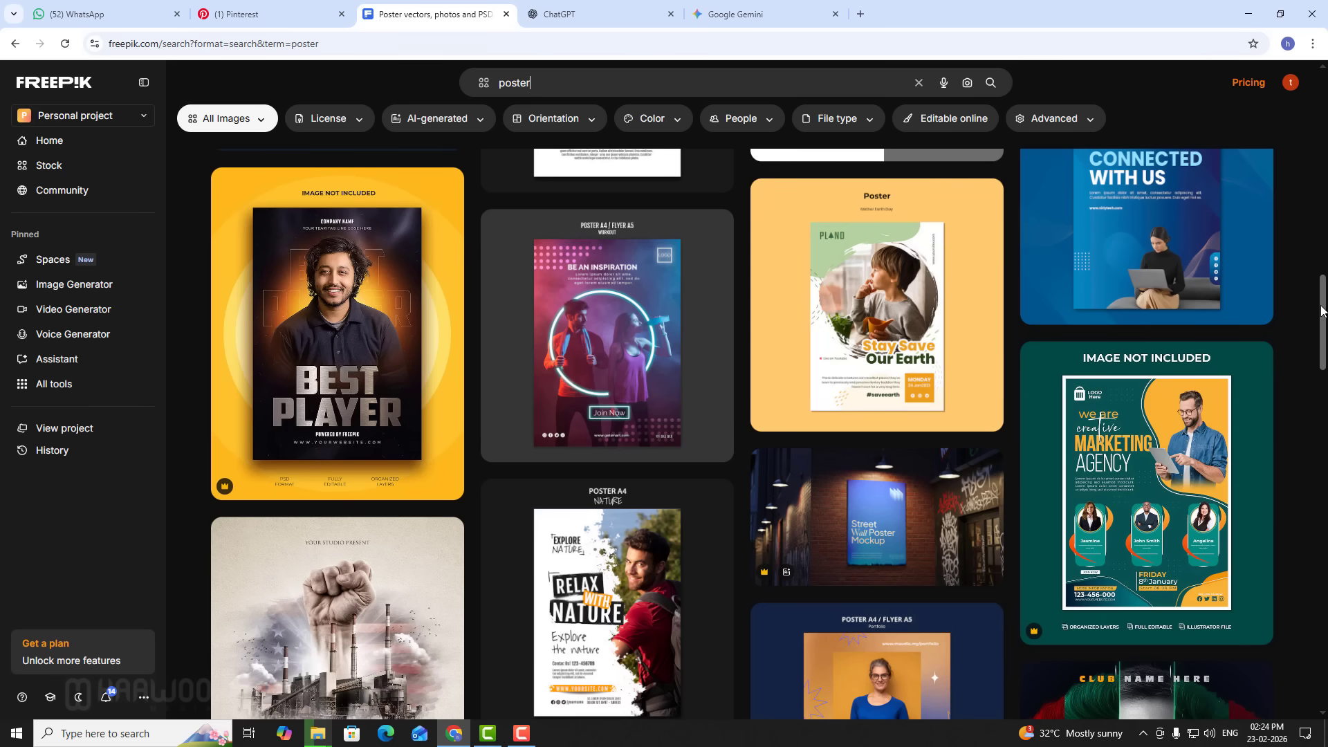
left_click_drag(1322, 312, 1322, 104)
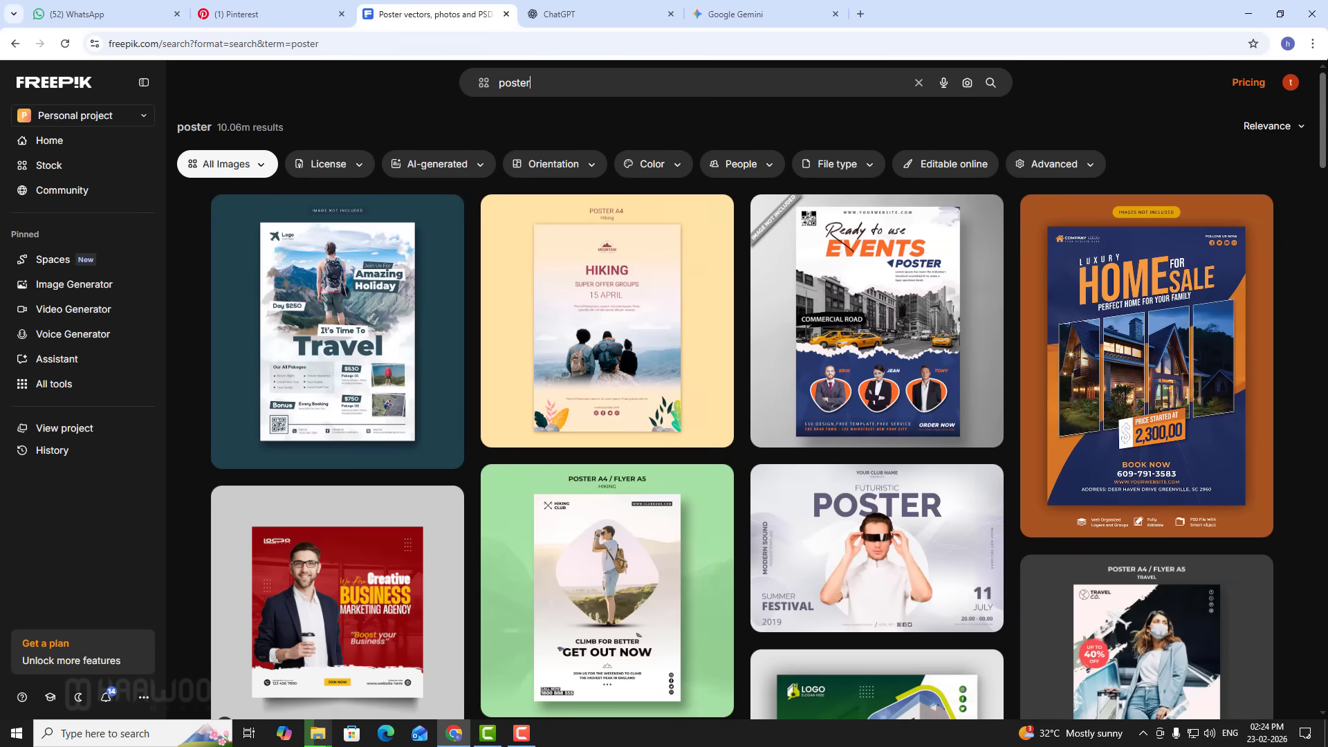
left_click(330, 6)
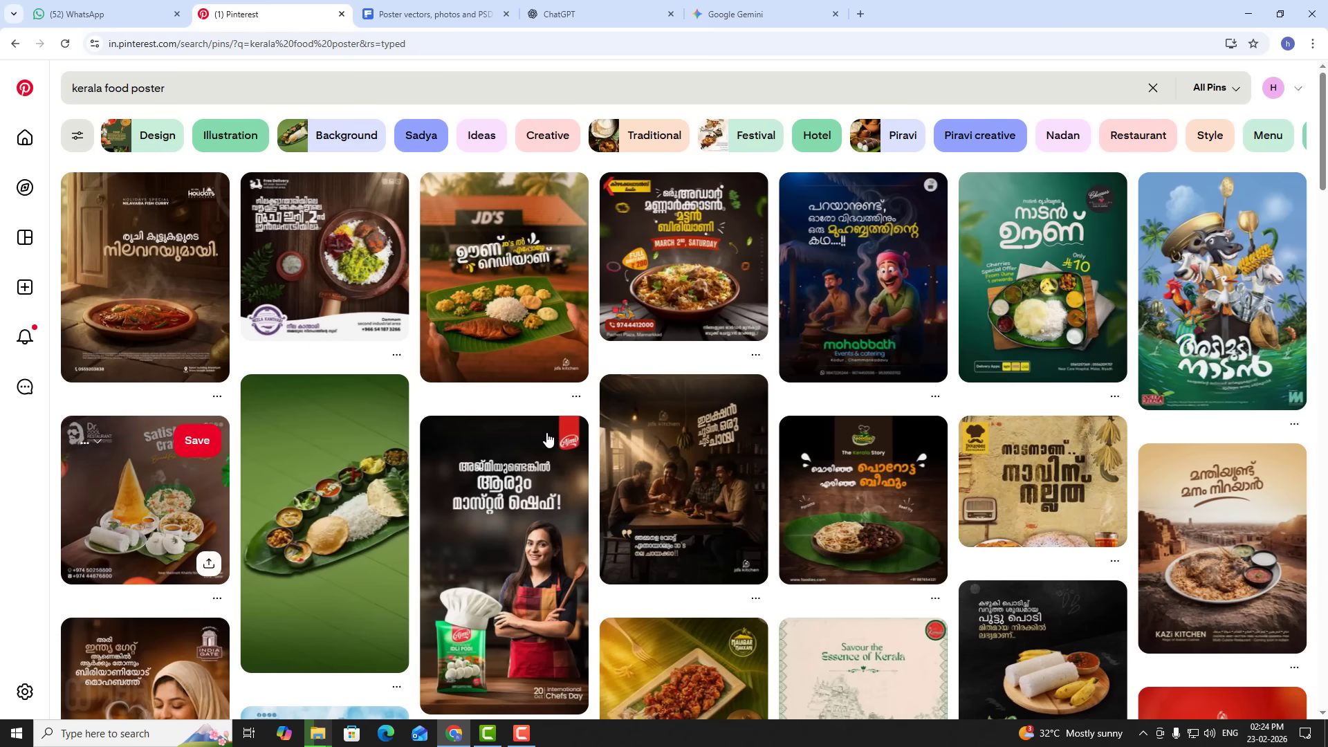
Open the Ajmi poster pin with the woman chef on Pinterest and view its image download option.
left_click(579, 512)
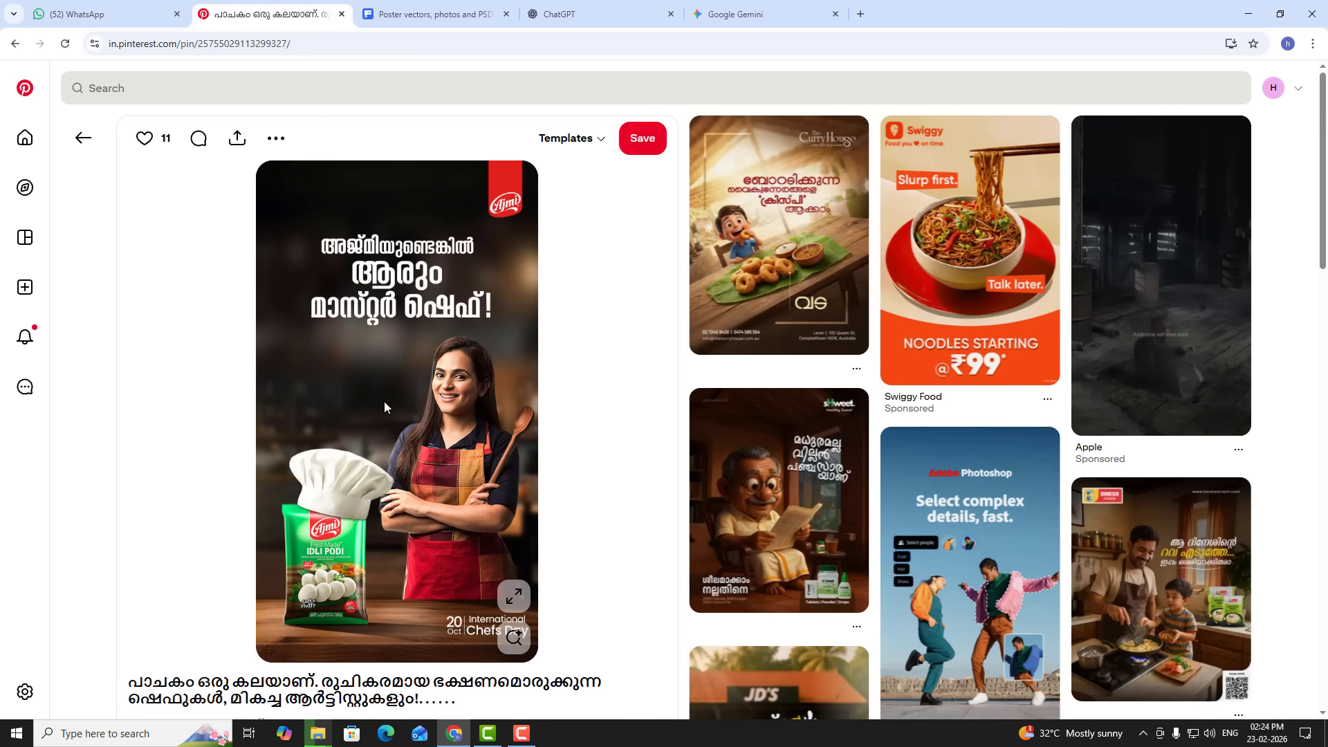
left_click(276, 140)
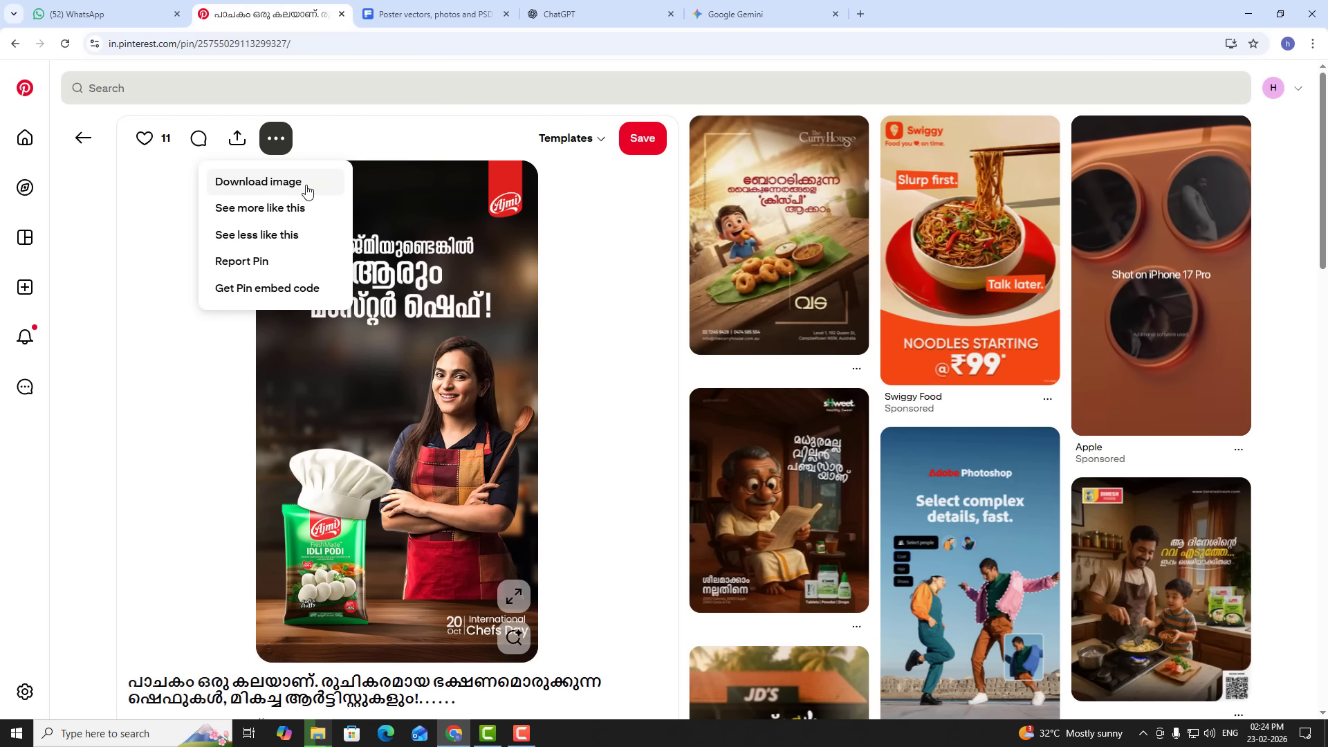
left_click(182, 413)
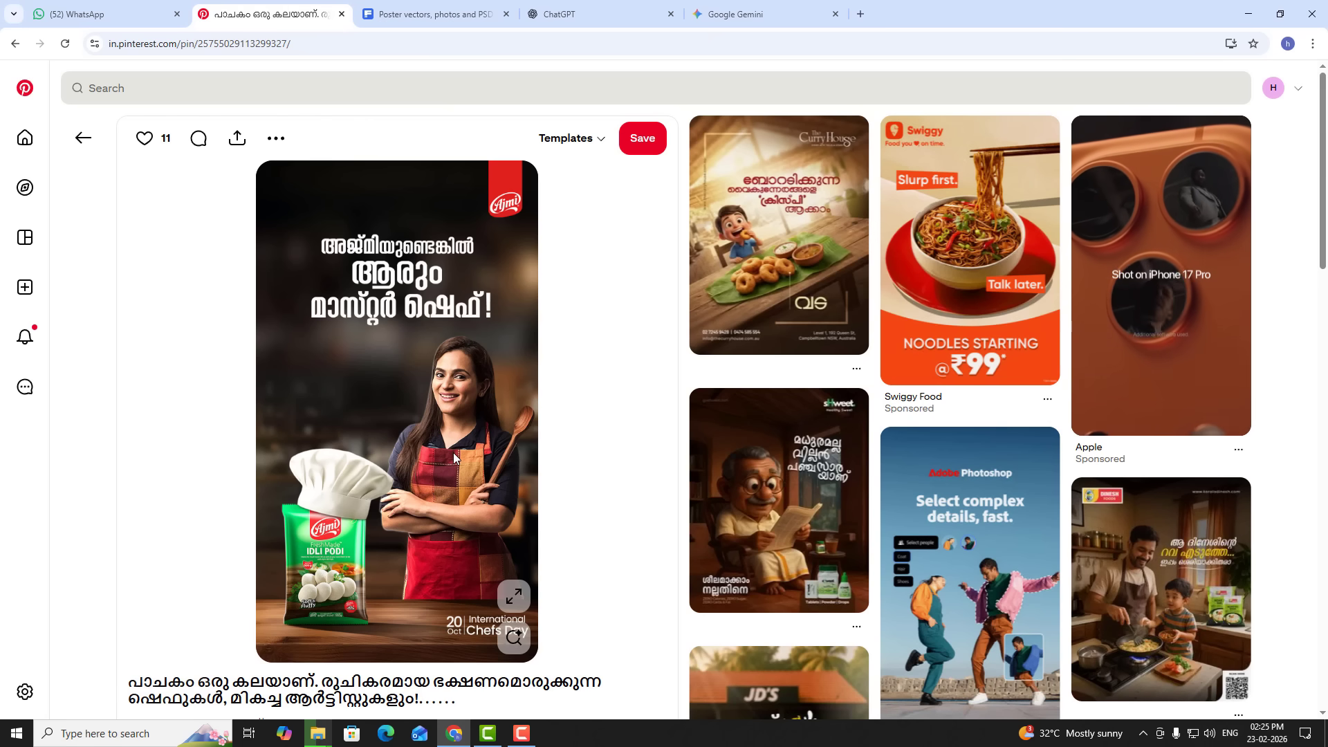
Preview the reference poster img1 (1).jpg from the febr folder in File Explorer, close it and return to ChatGPT.
left_click(559, 14)
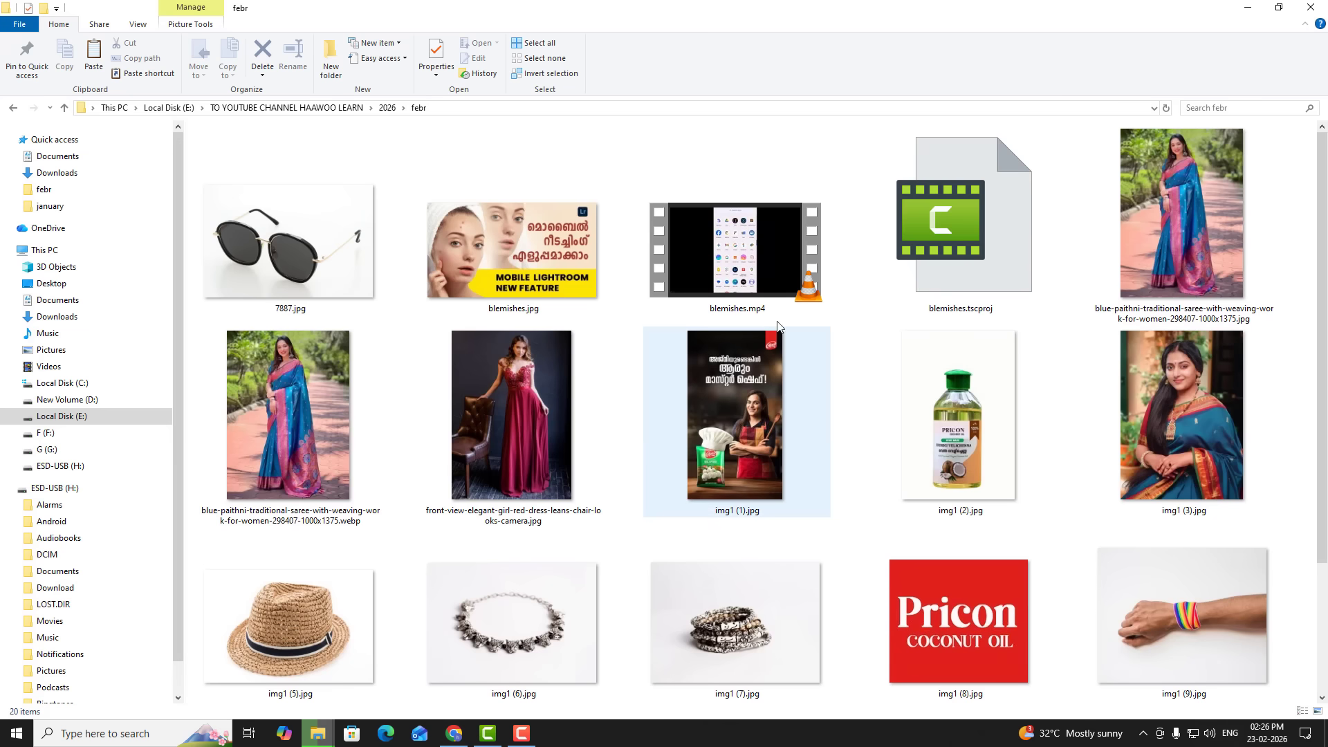
double_click(736, 388)
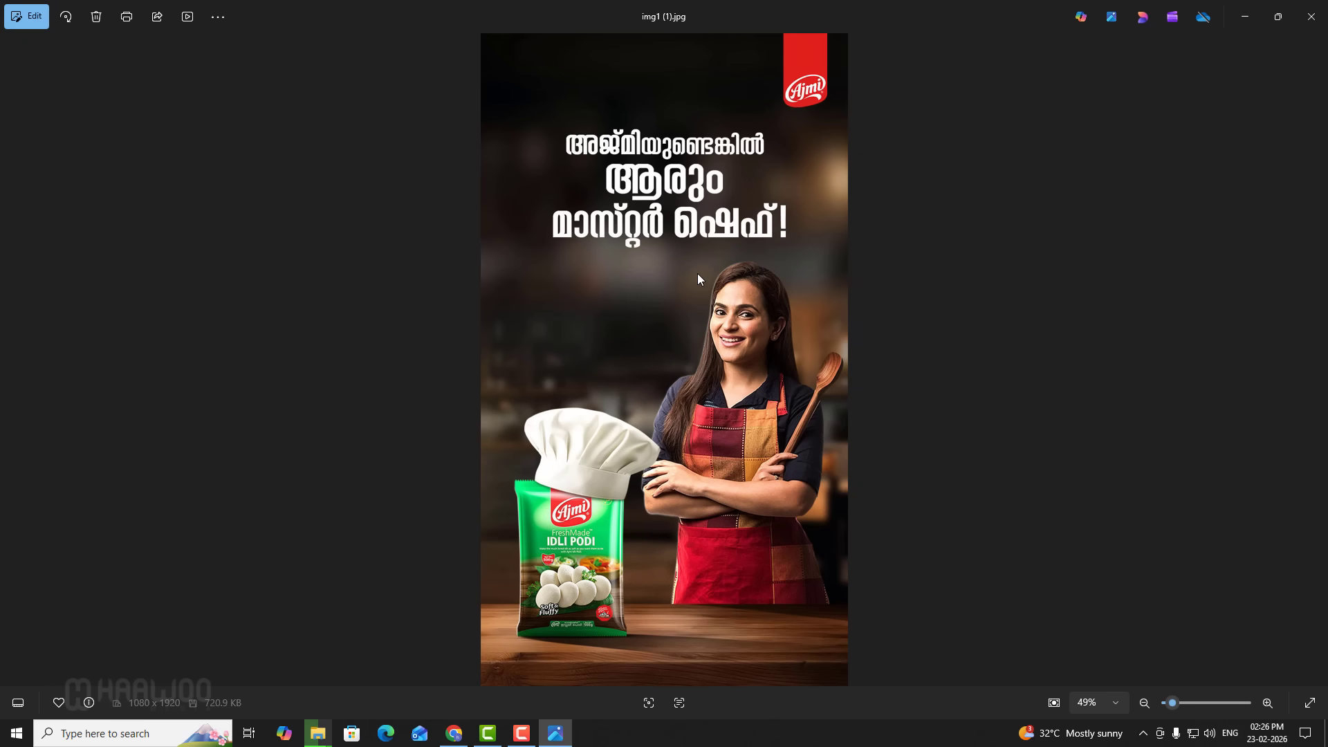
left_click(1310, 17)
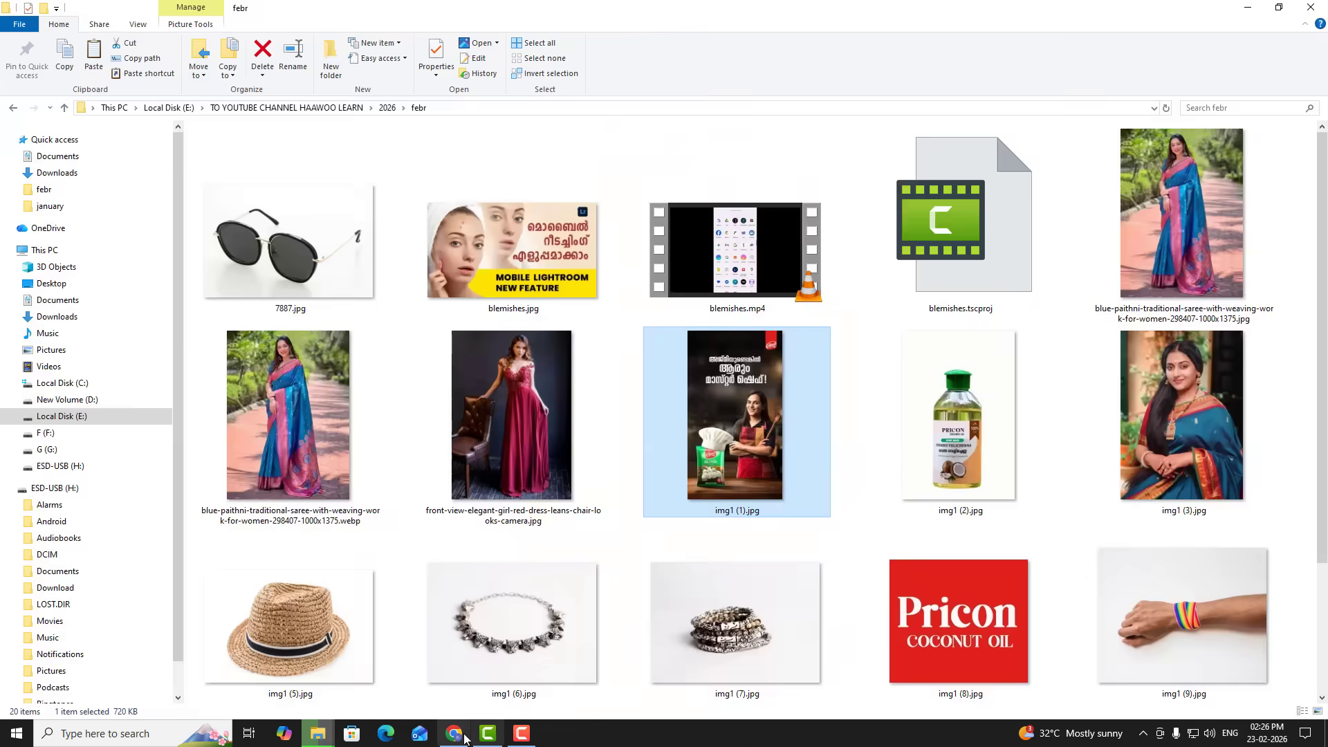
key("alt+Tab")
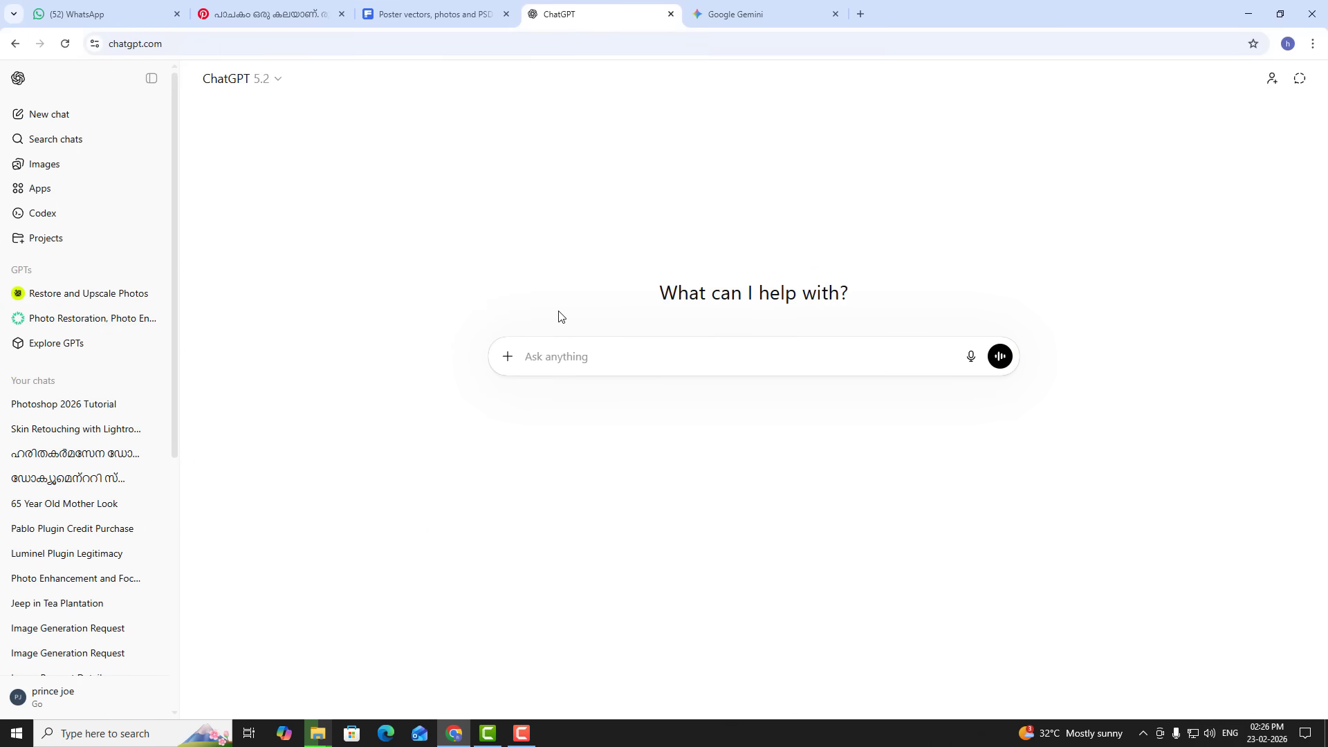
Attach img1 (1).jpg to a new chat and send the request "generate a detailed prompt to create this poster".
left_click(508, 358)
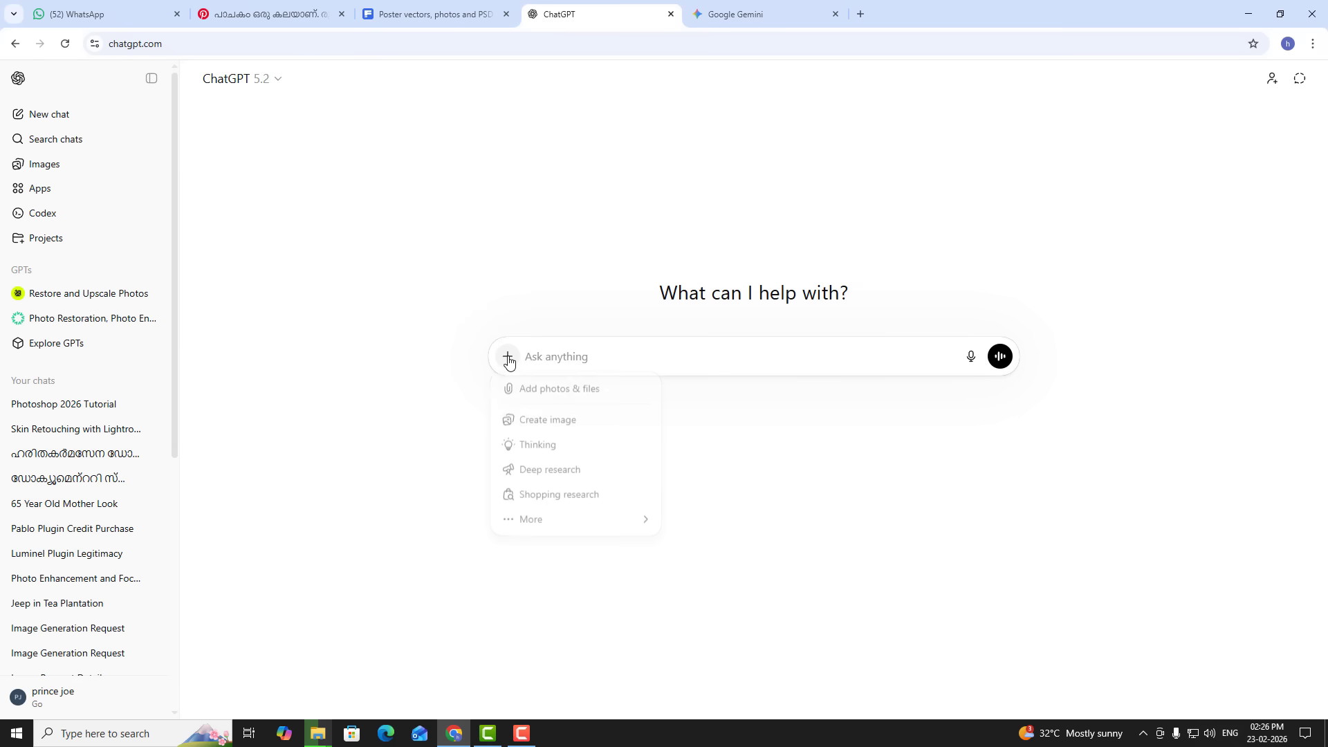
left_click(590, 394)
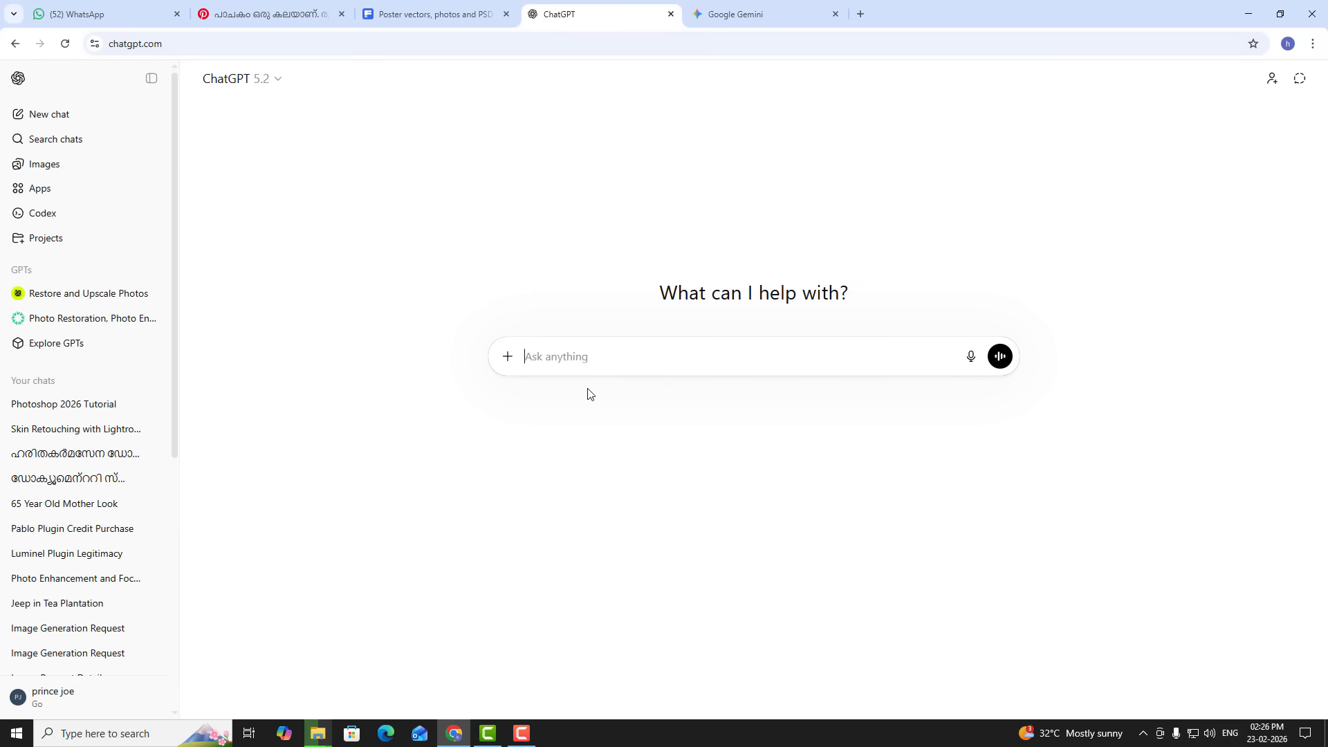
left_click(887, 341)
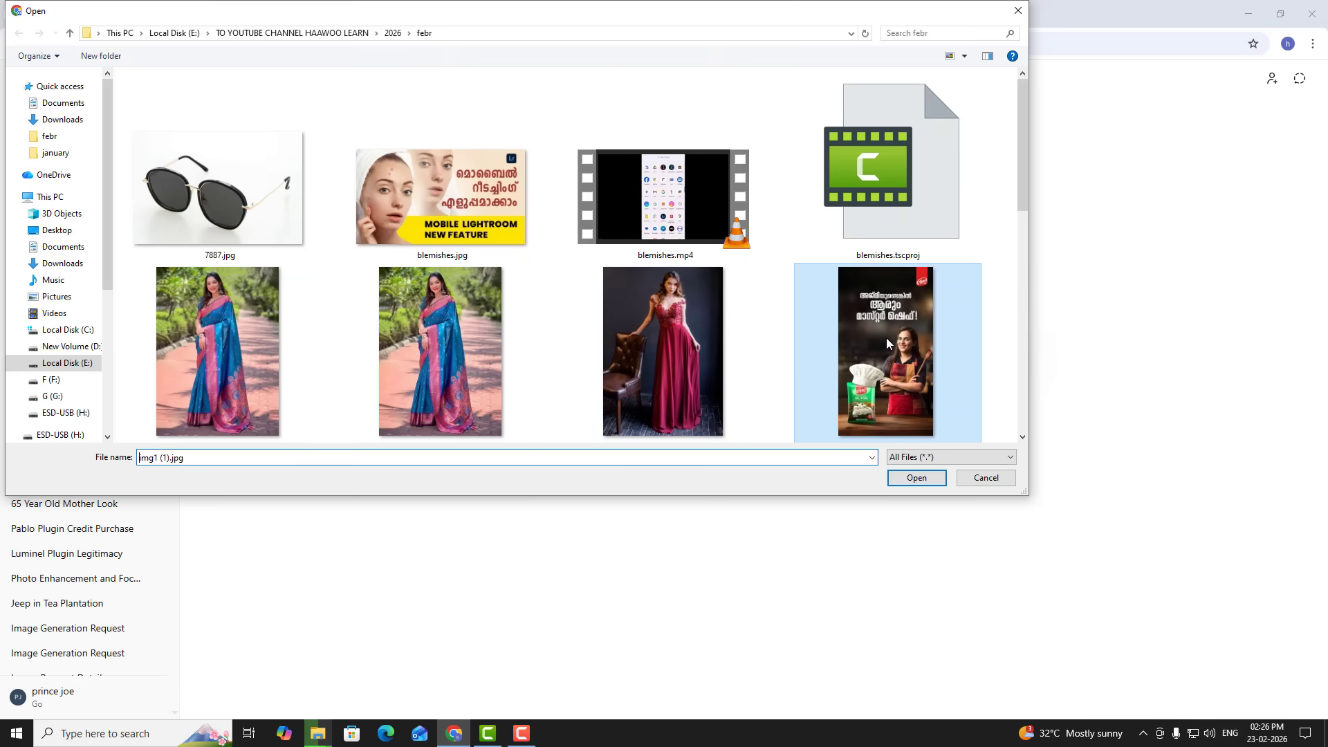
double_click(887, 341)
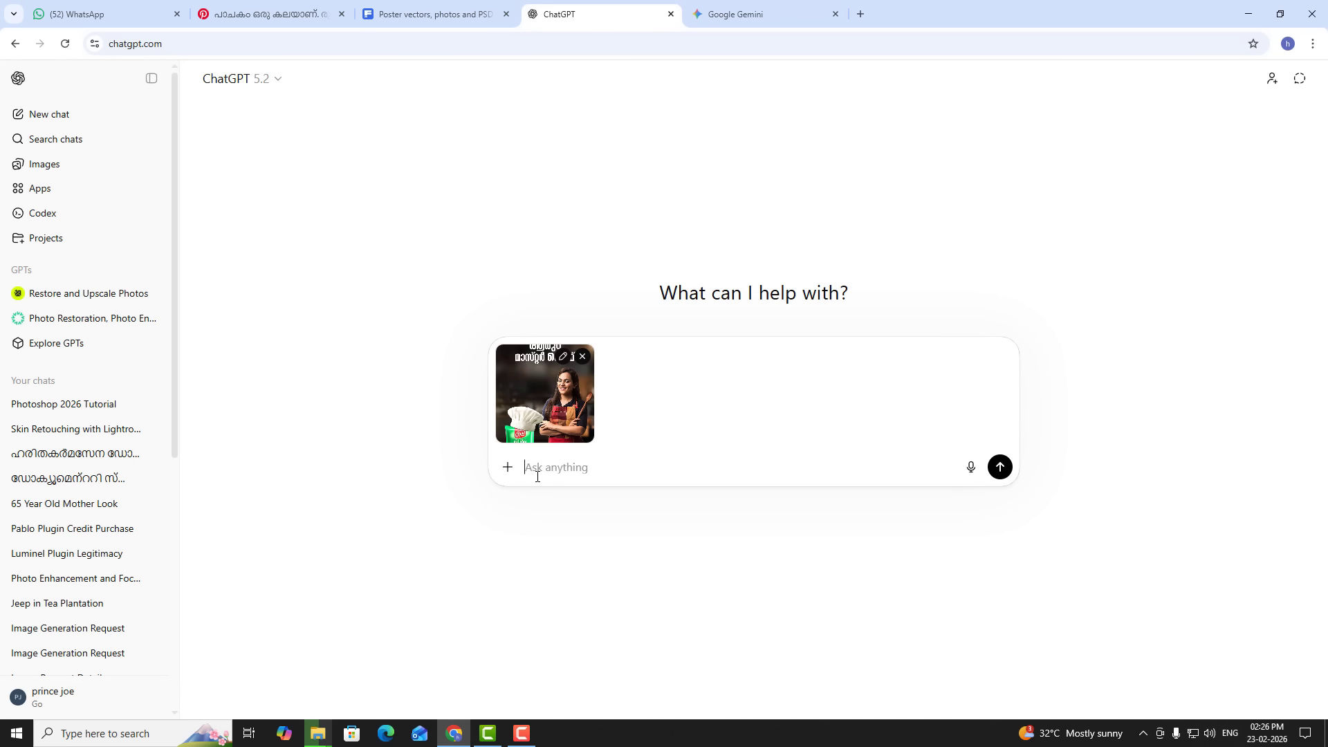
type("generate  a detailed prompt to create this poster")
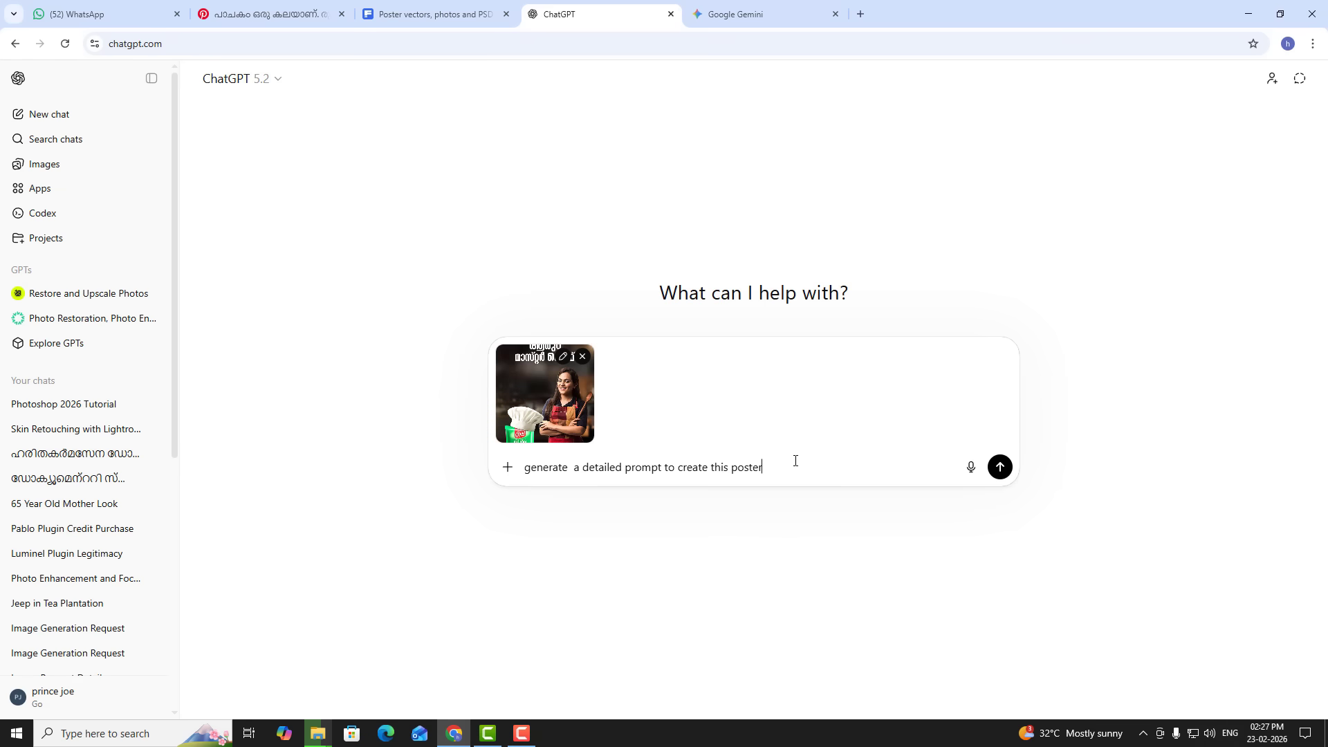
left_click(999, 467)
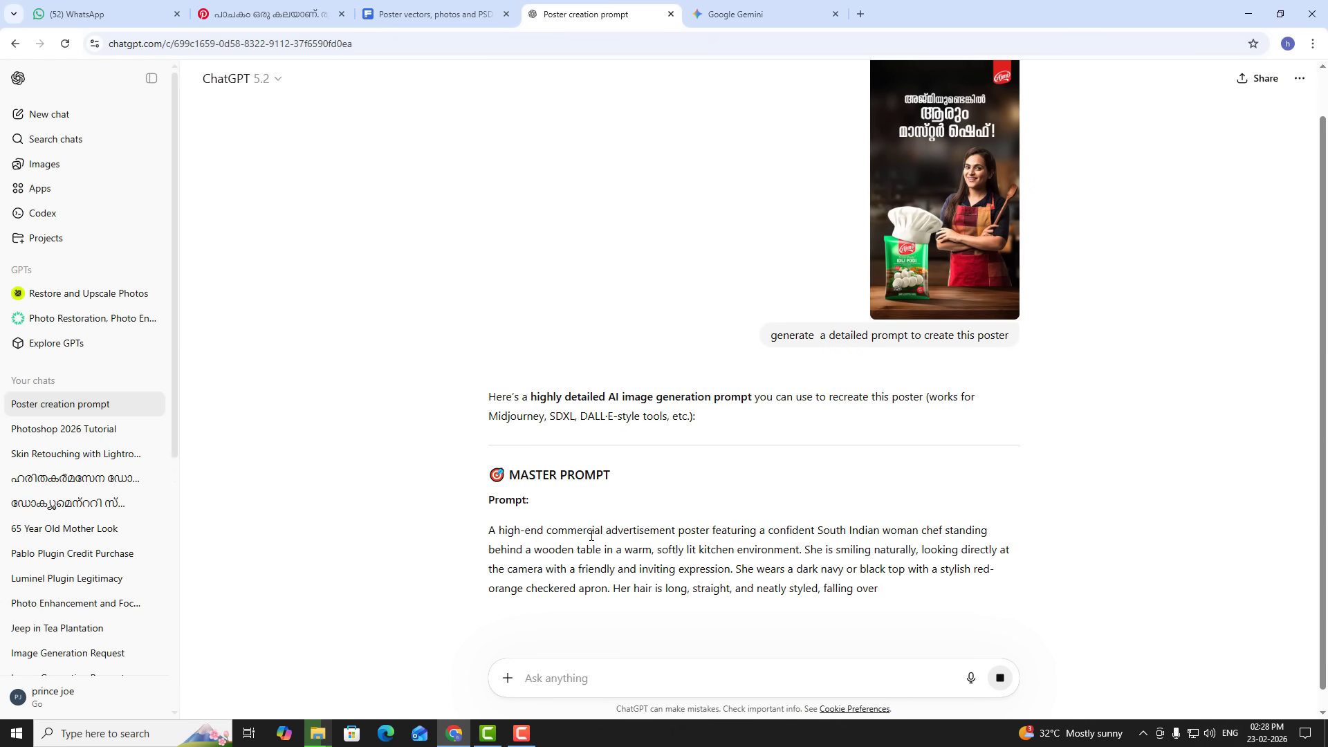
Copy the master prompt text from "A high-end commercial advertisement poster" through "red rectangular brand badge/logo area.".
scroll(628, 527, "down", 8)
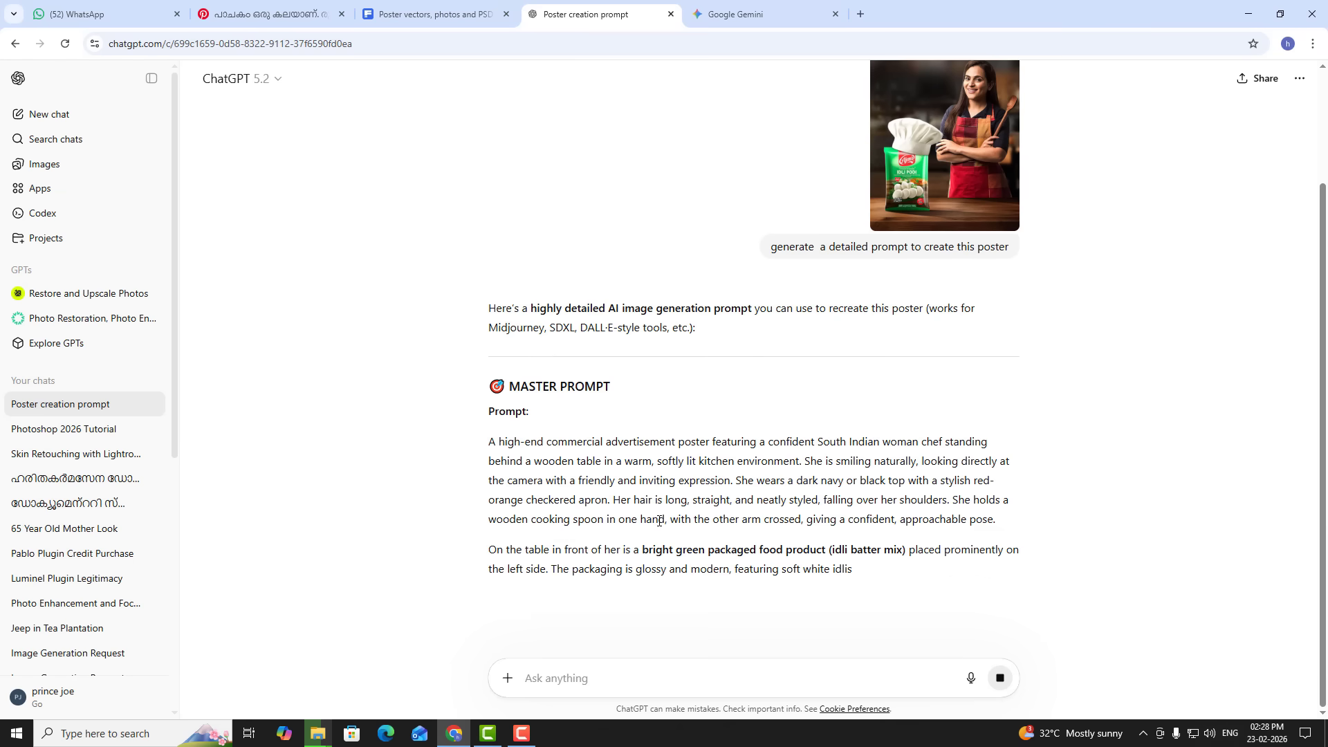
scroll(659, 525, "up", 5)
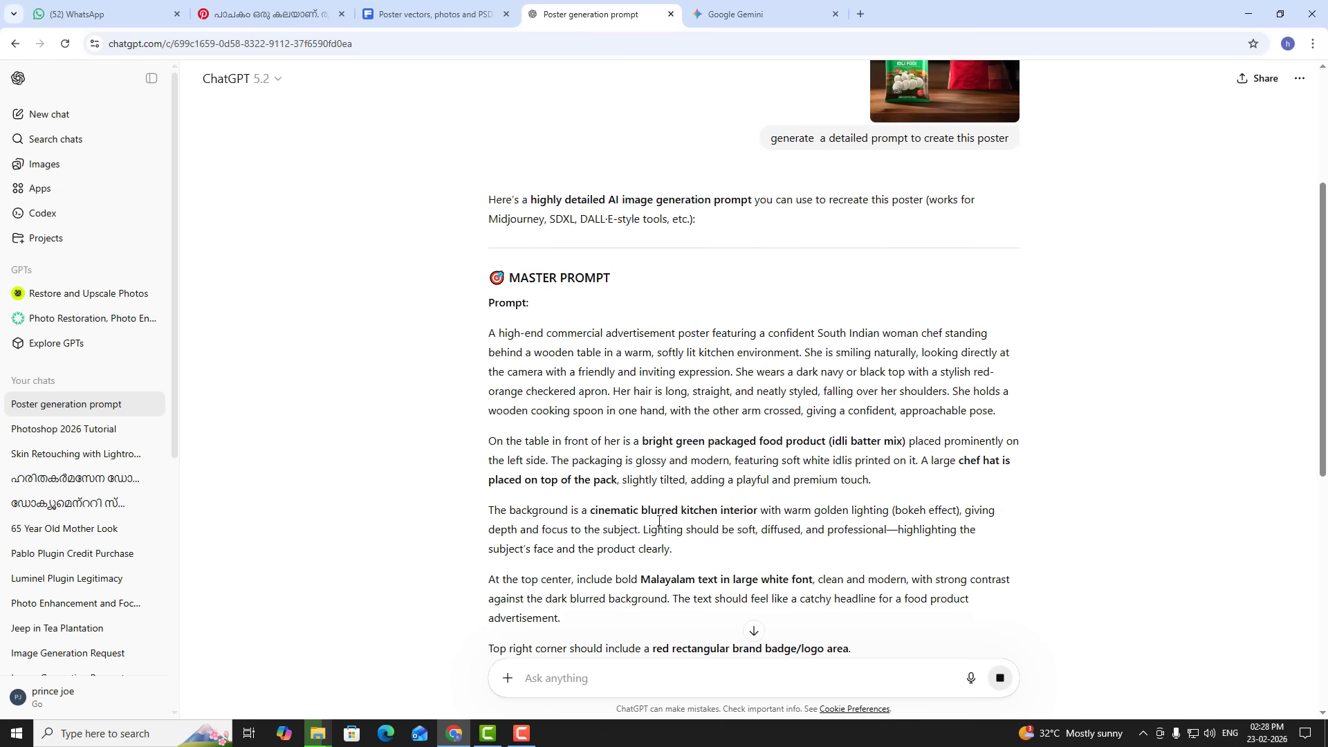
scroll(508, 258, "down", 2)
scroll(508, 258, "up", 1)
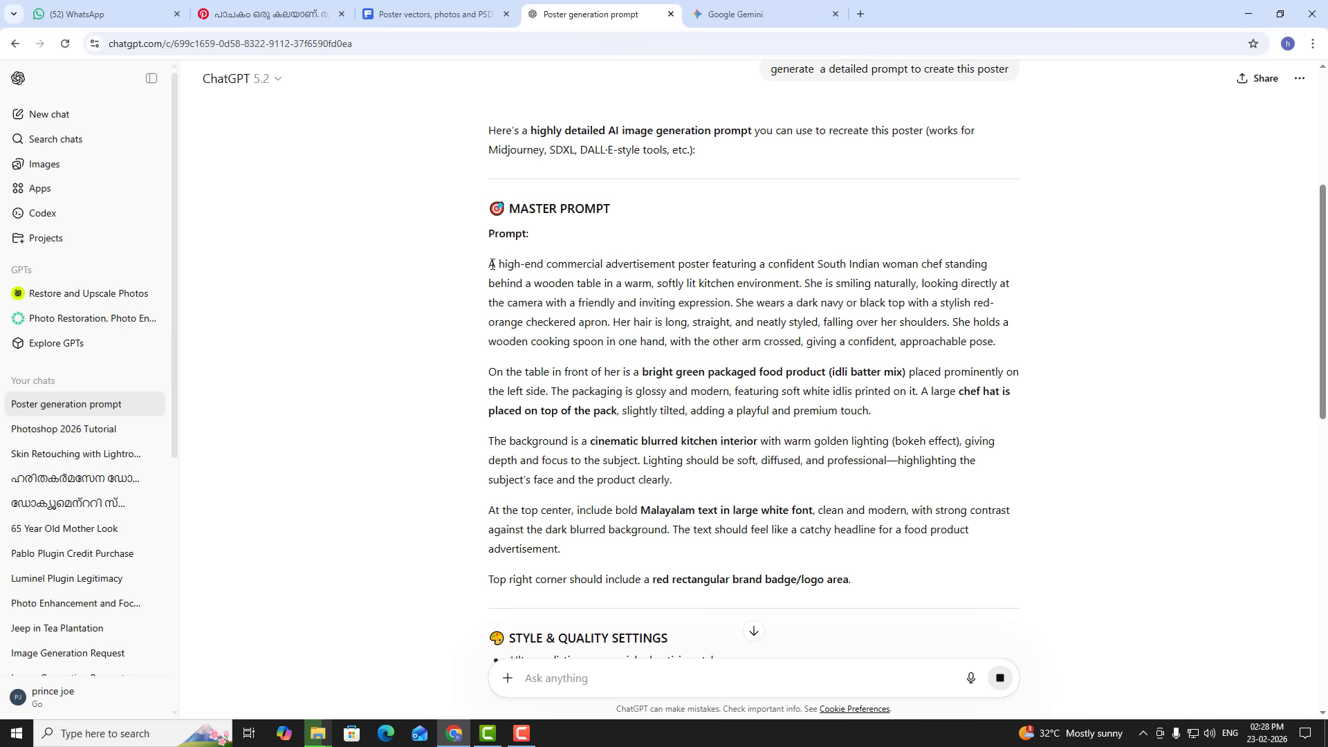
left_click_drag(489, 263, 891, 583)
key("ctrl+c")
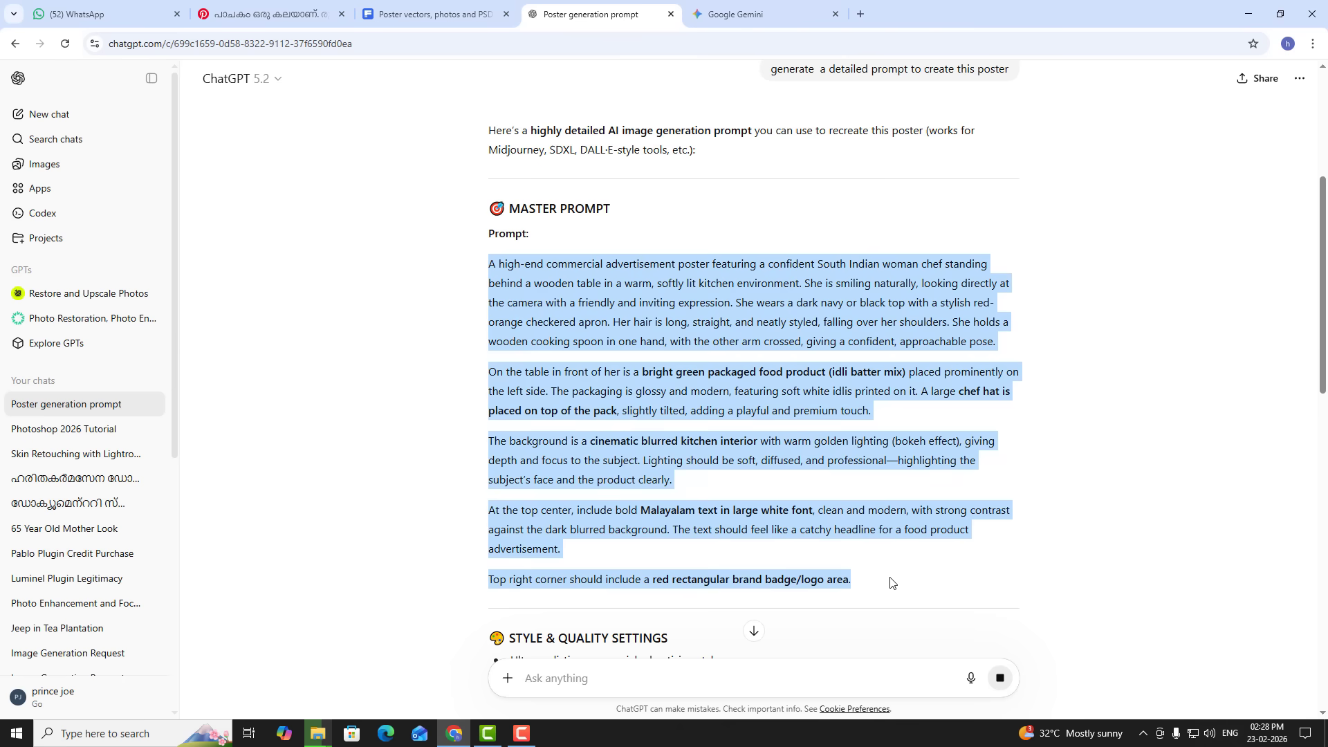
Open Notepad and paste the copied poster prompt into a blank document.
left_click(147, 734)
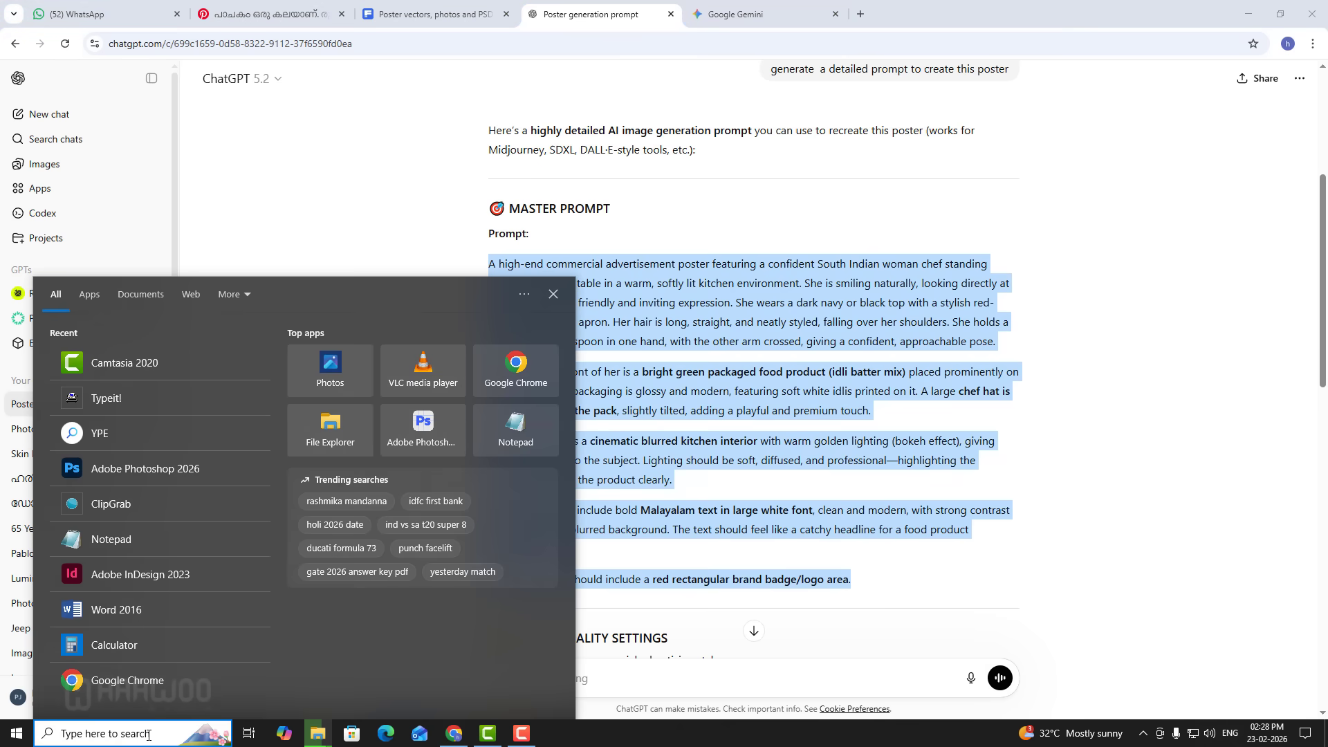
type("notedp")
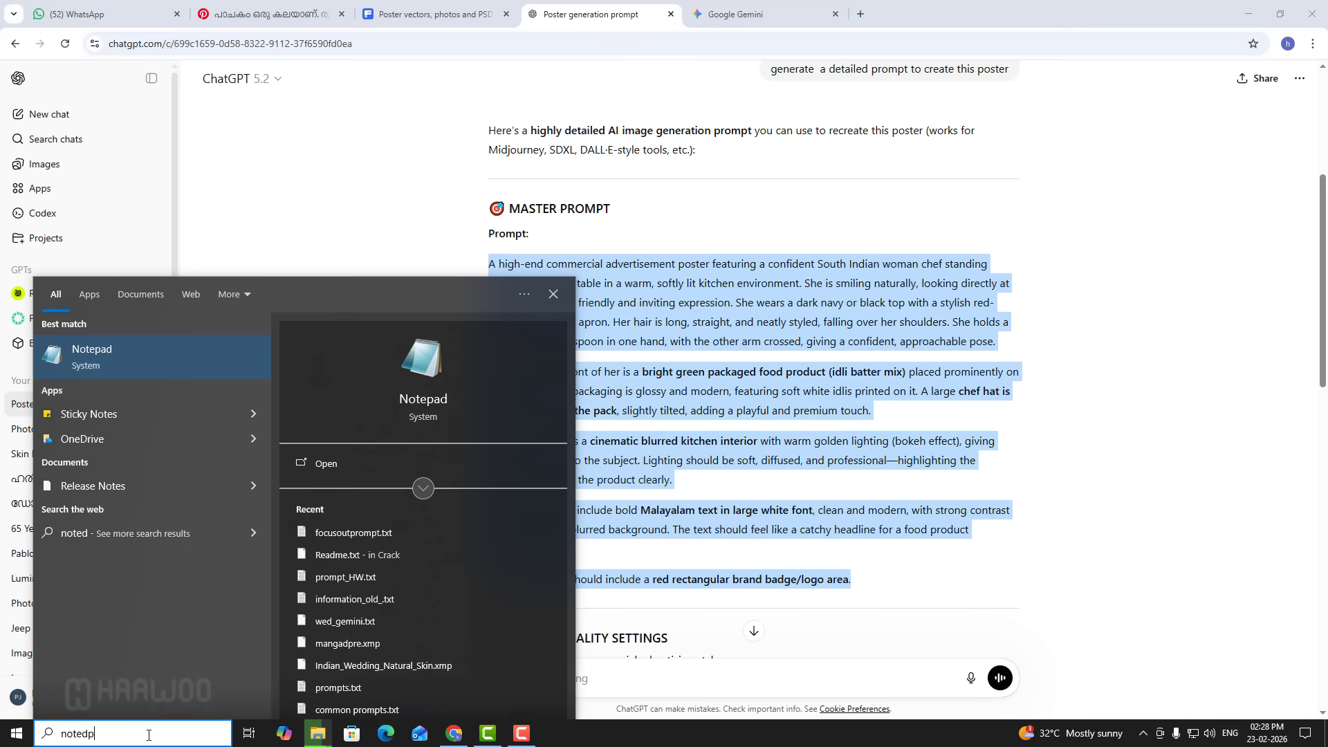
key("Return")
key("ctrl+v")
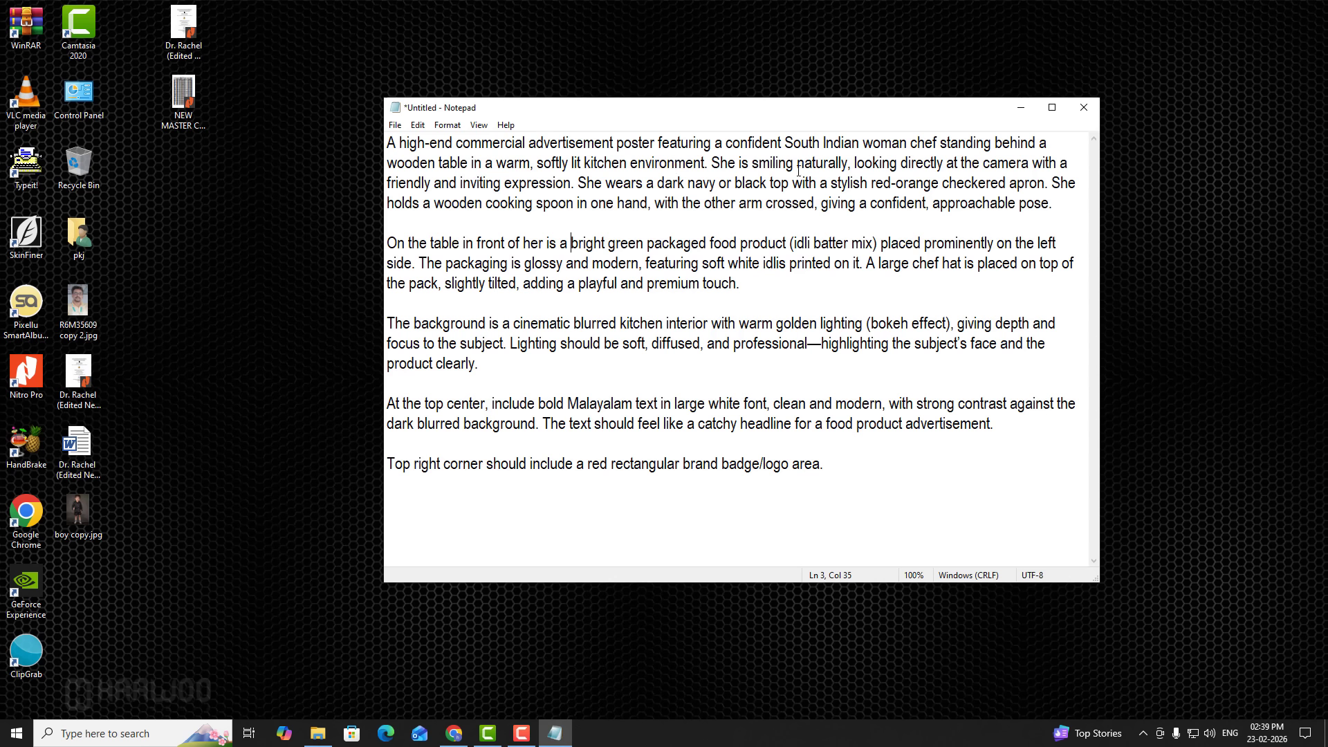
Read the prompt's first paragraph, examining the description of the woman's gaze, expression, apron and pose.
left_click(916, 164)
left_click(979, 166)
left_click_drag(930, 167, 1012, 166)
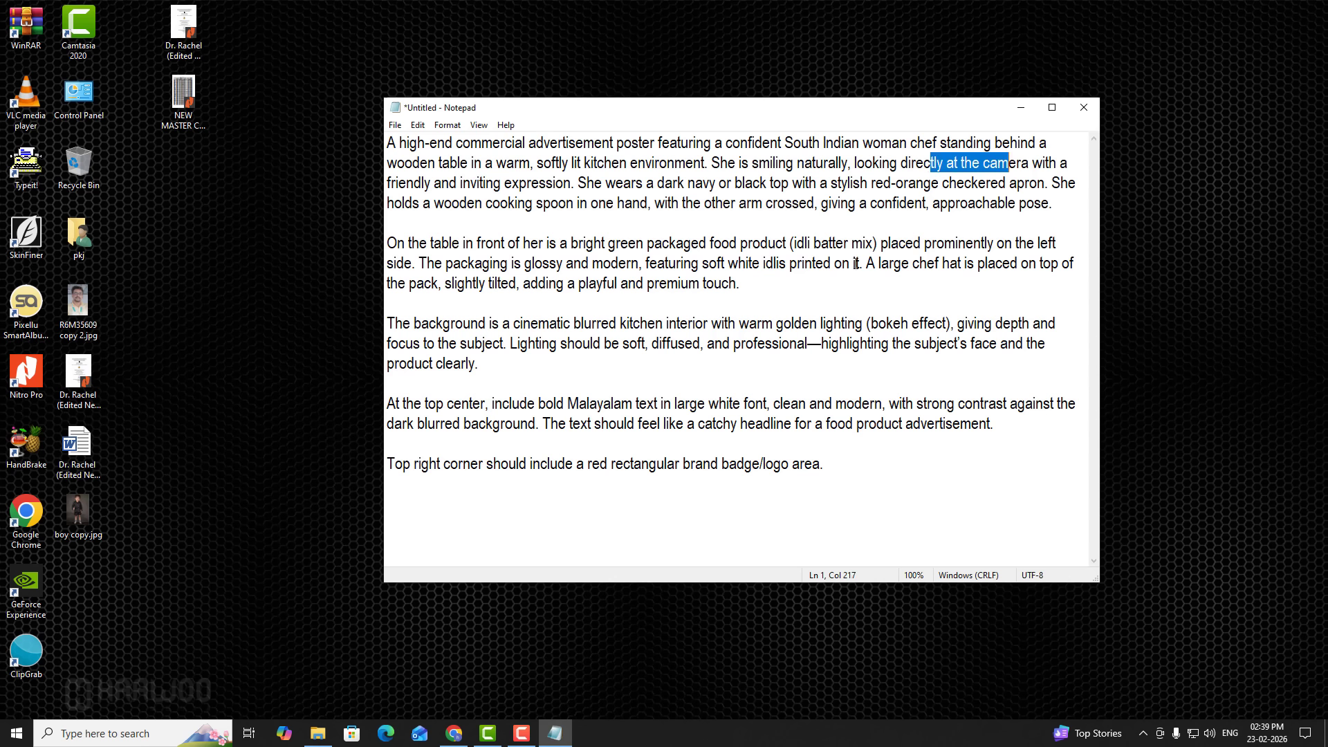
left_click_drag(399, 183, 495, 183)
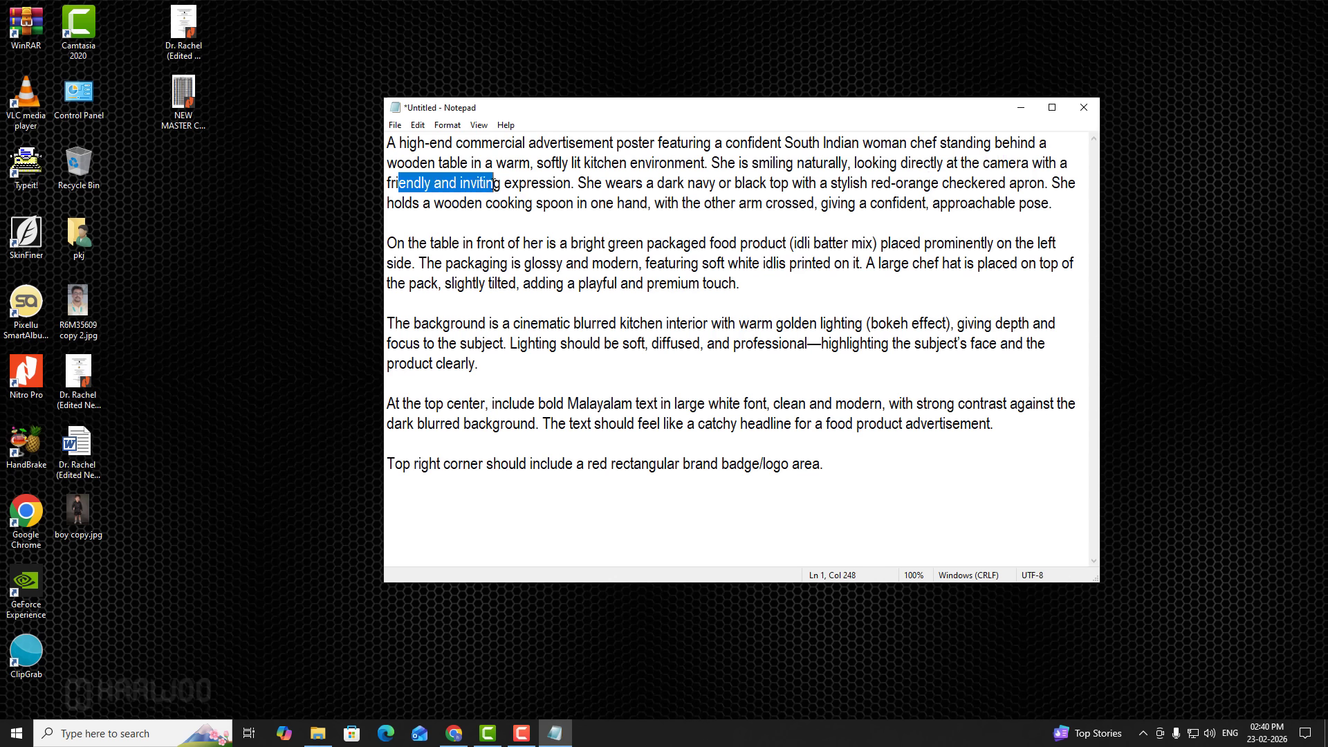
left_click(556, 182)
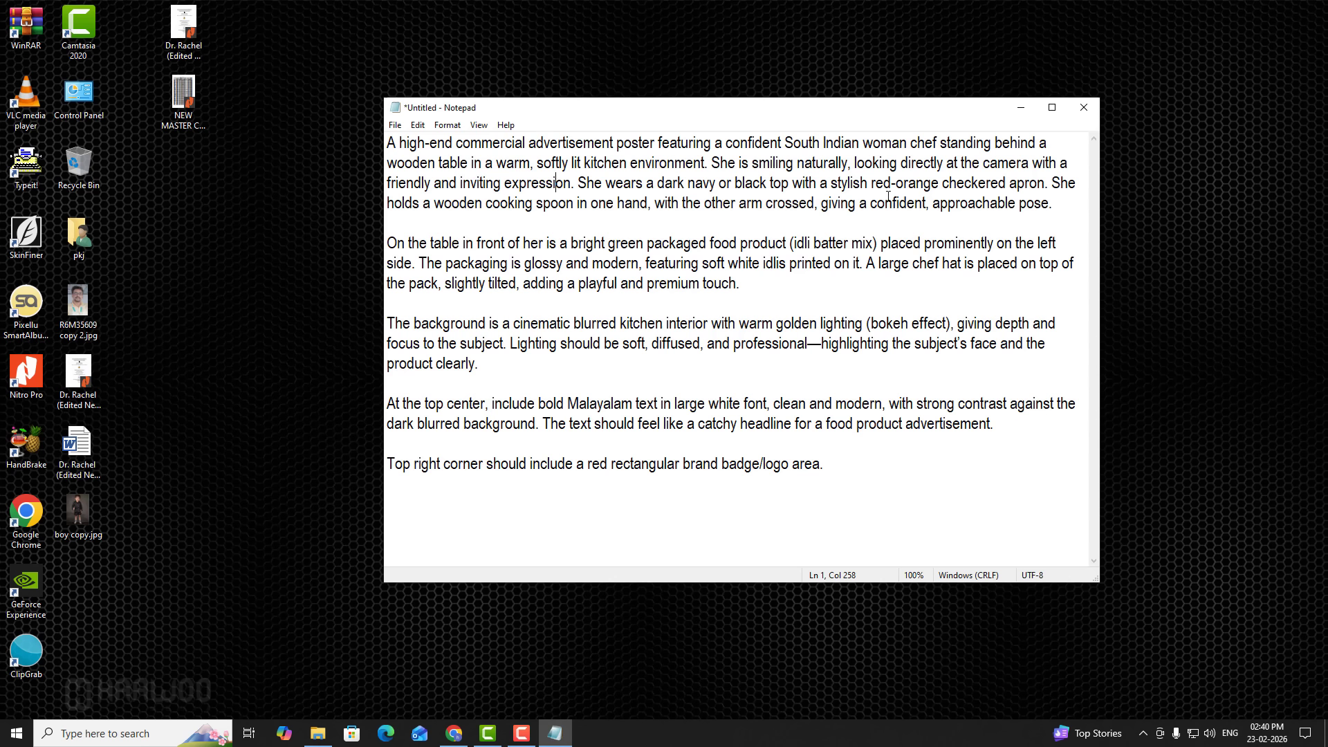
left_click_drag(871, 184, 932, 185)
left_click(928, 186)
left_click(998, 203)
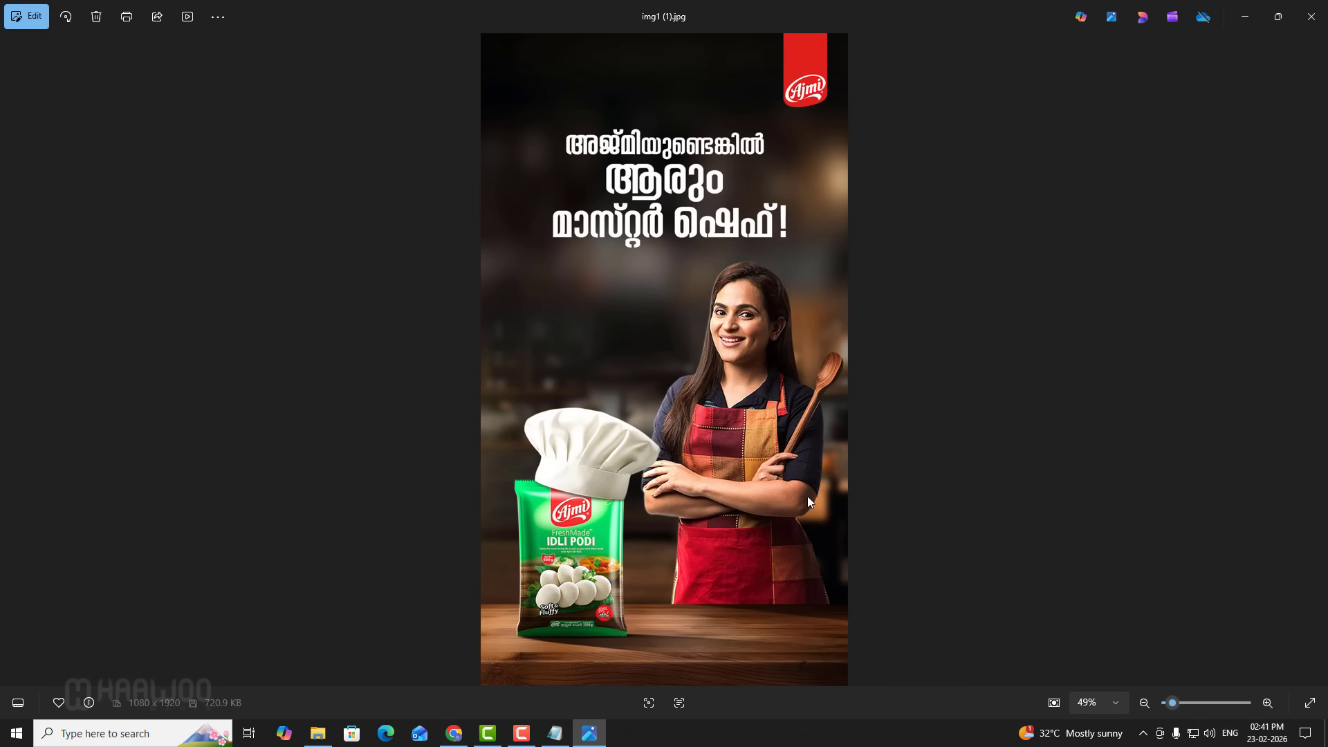
Bring the Notepad prompt in front of the poster image and move its window aside to compare the product pack.
left_click(562, 737)
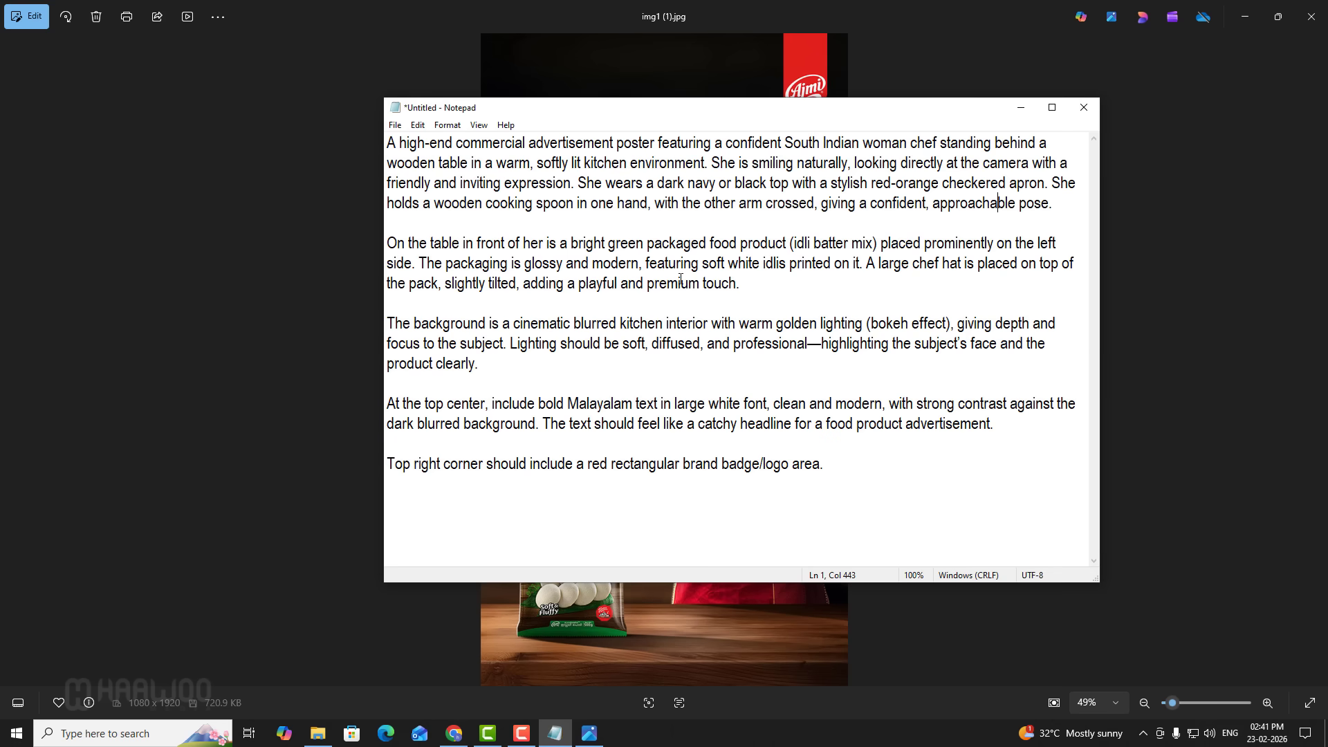
left_click_drag(685, 115, 999, 111)
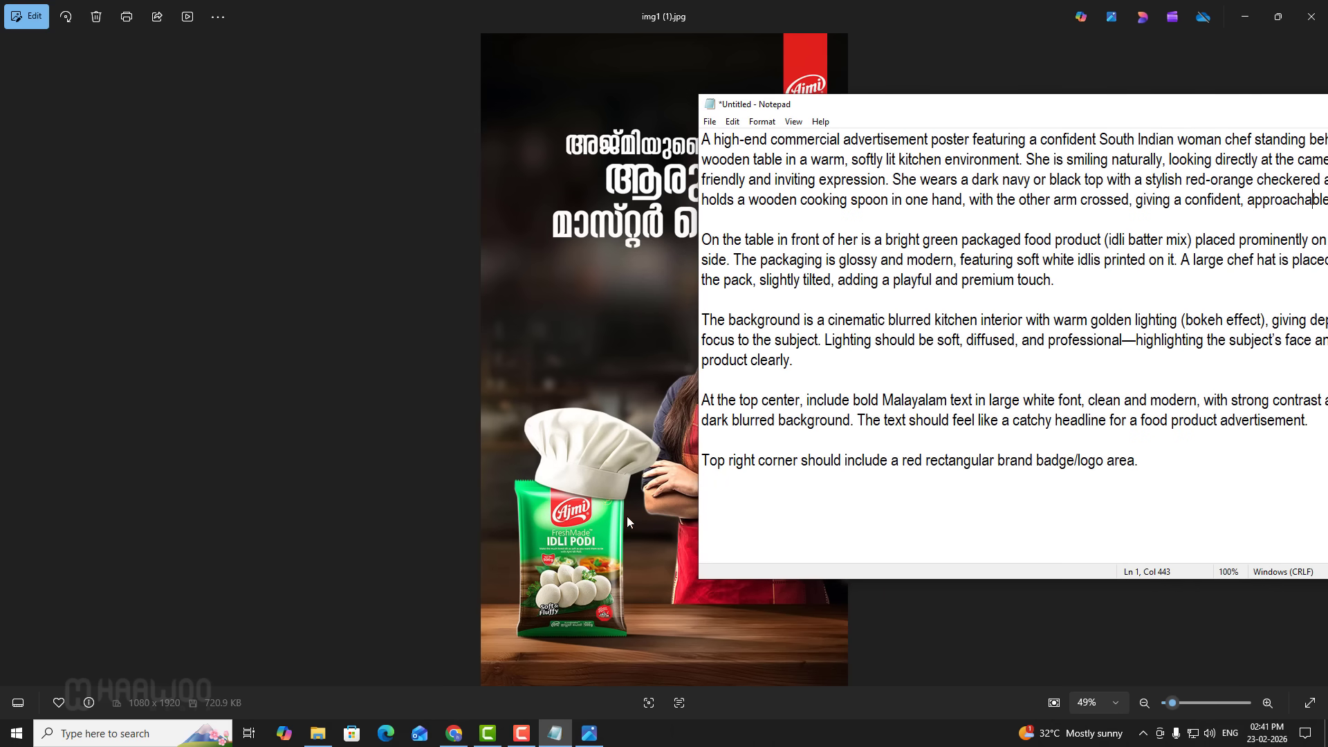
Replace the green packaged food product description in the Notepad prompt's second paragraph with "coconut oil bottle".
left_click_drag(960, 101, 697, 98)
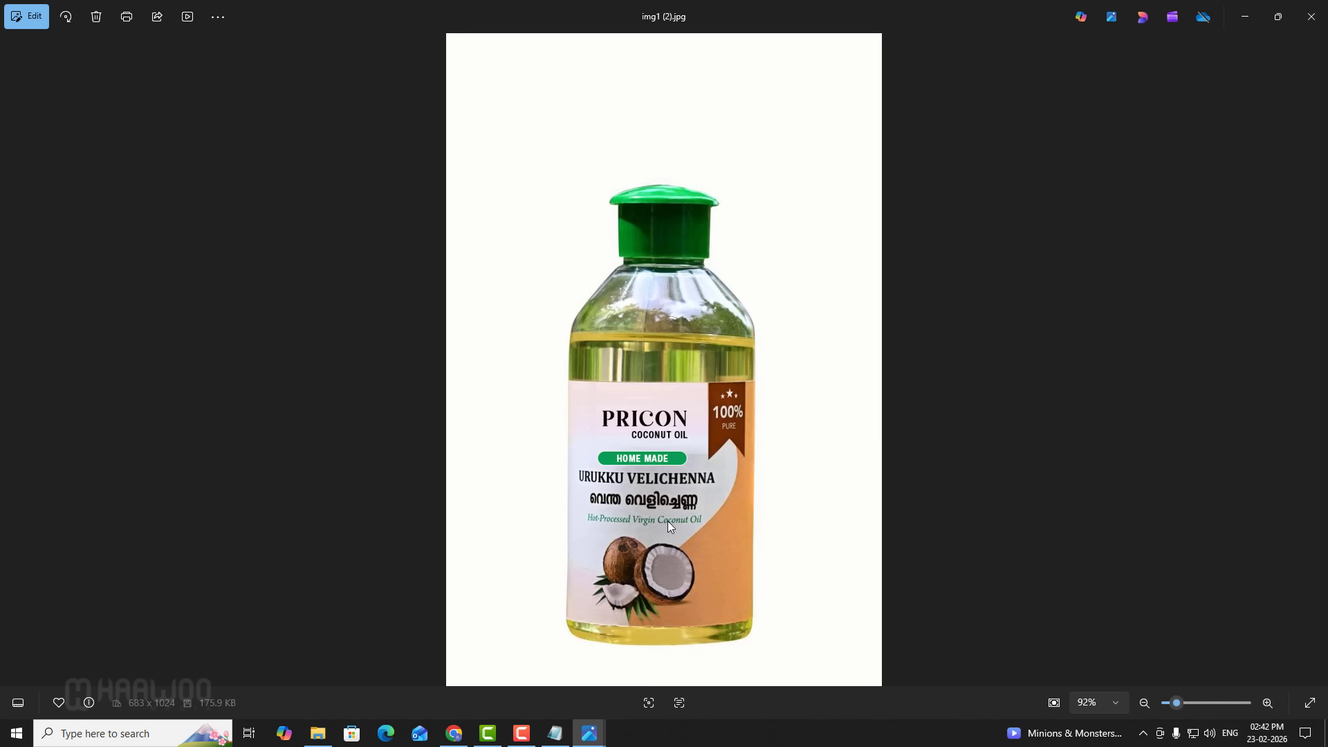
left_click(555, 733)
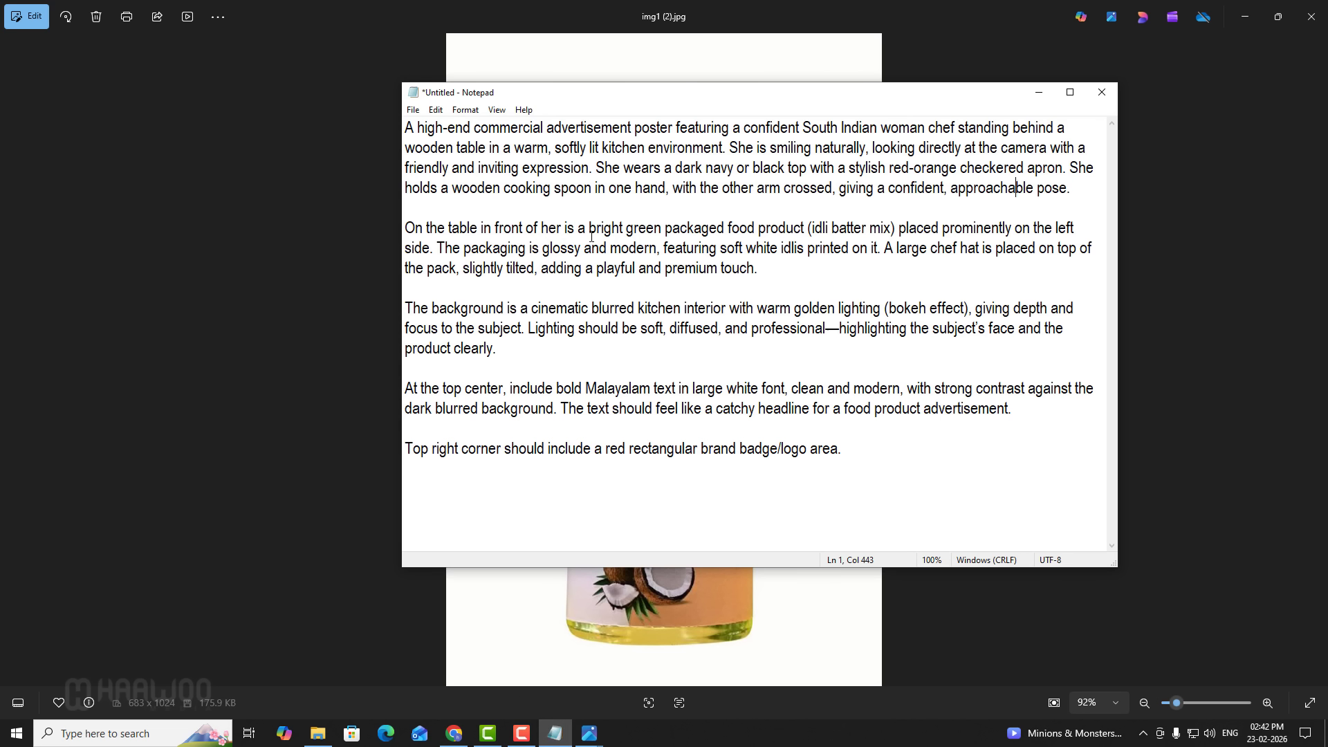
left_click_drag(588, 229, 894, 229)
type("coconut oil")
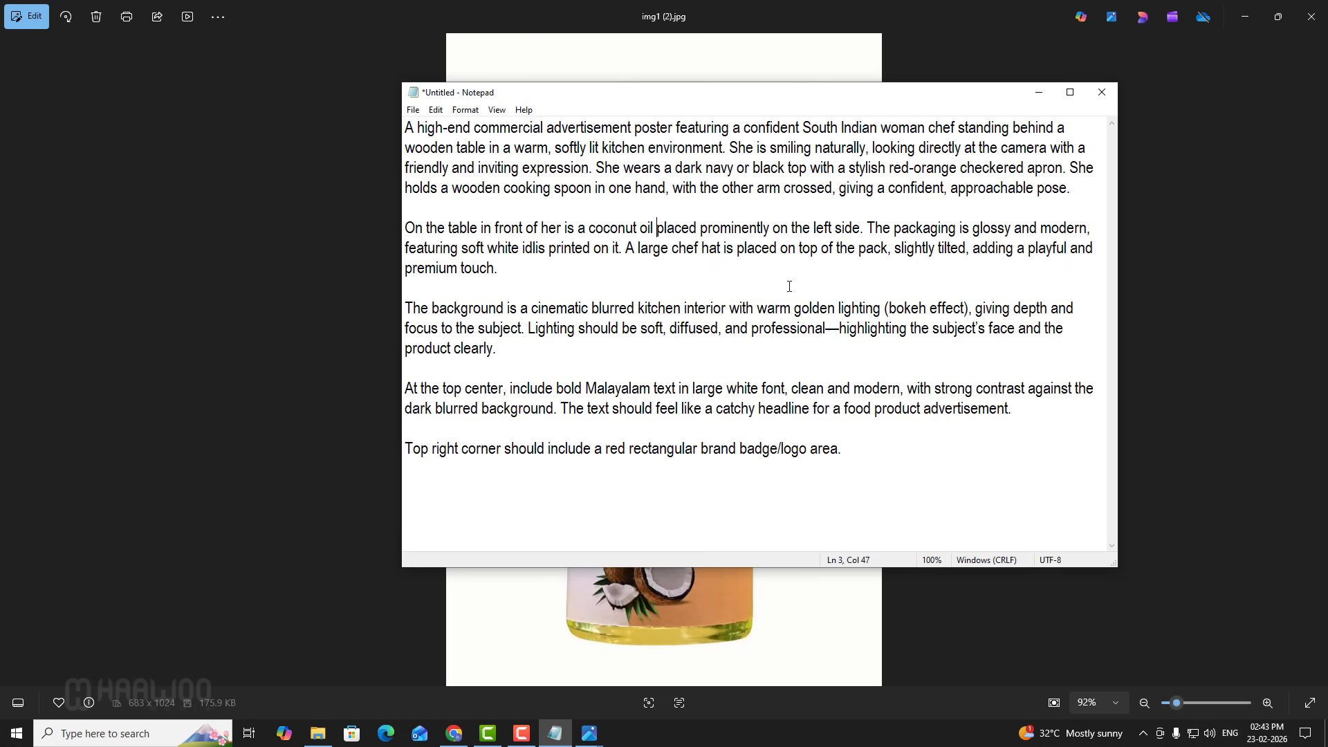
type(" bottle")
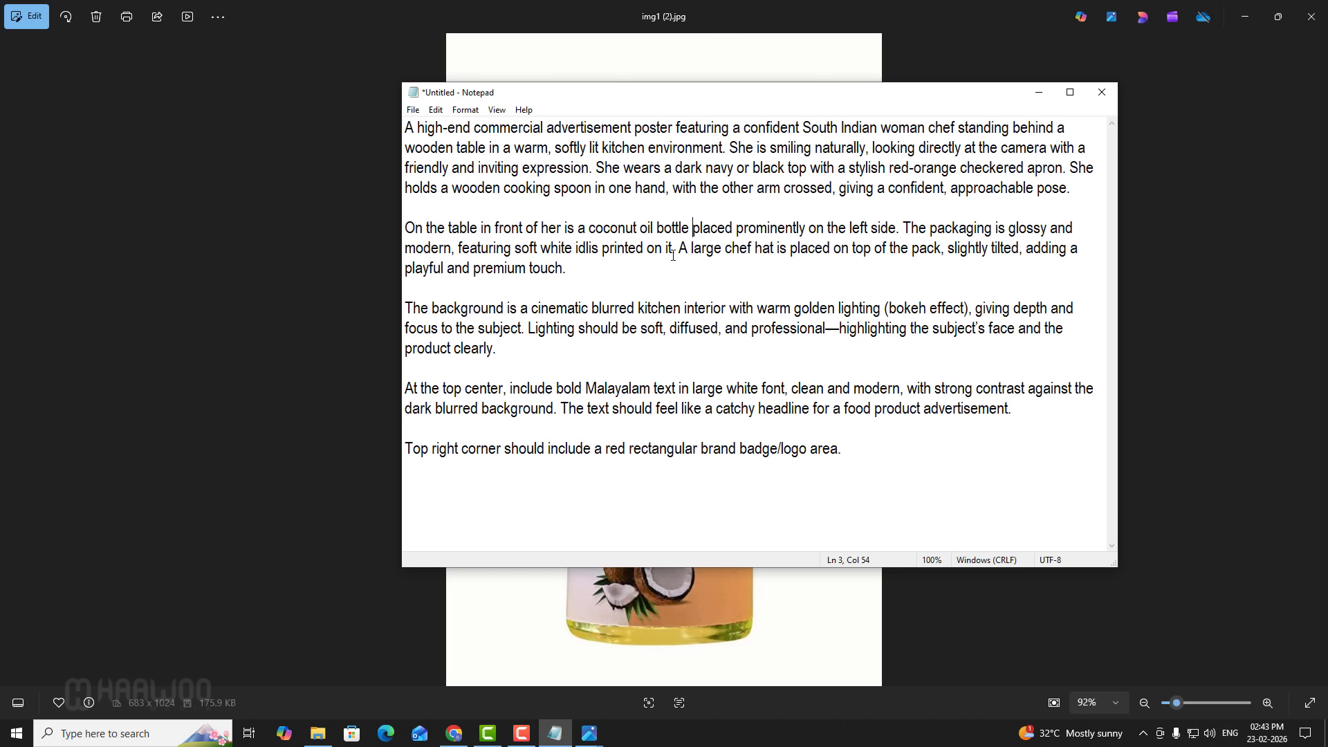
Delete the sentences about the glossy packaging and the large chef hat from the product paragraph, checking the reference poster.
left_click(899, 230)
left_click_drag(898, 230, 677, 249)
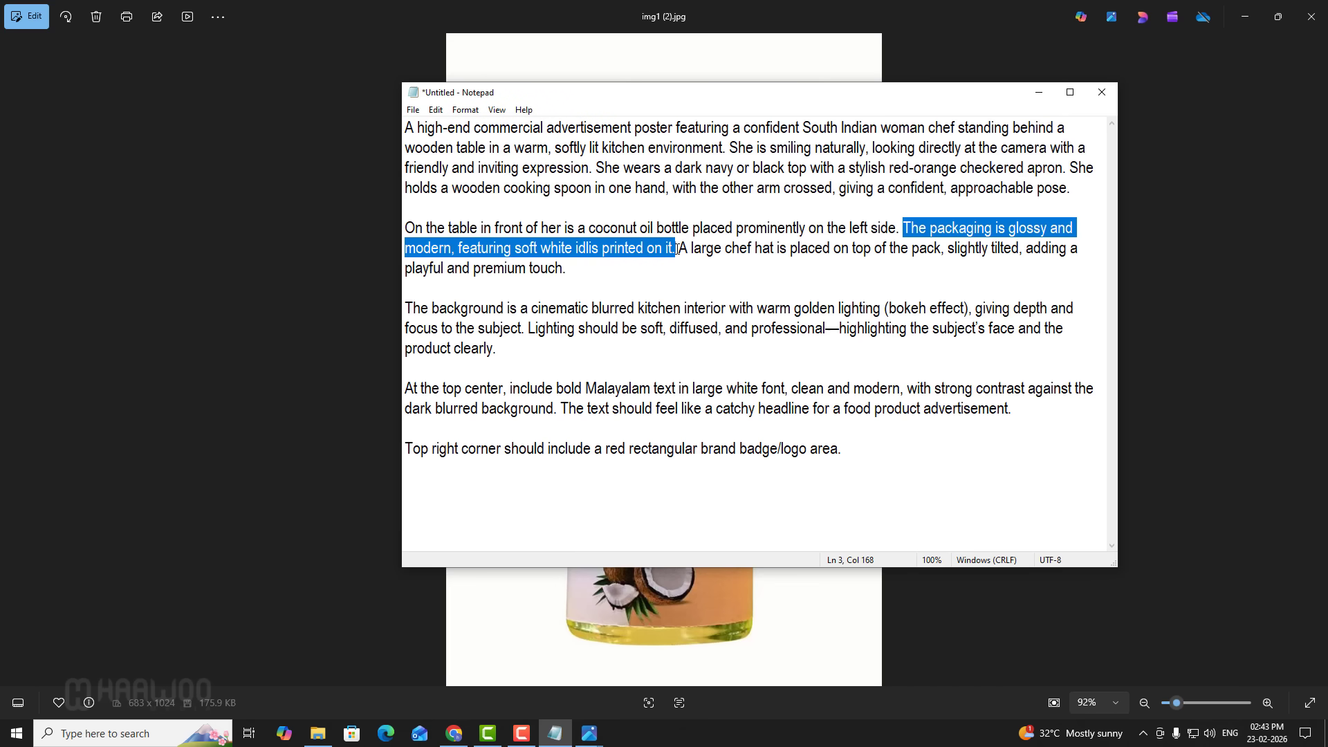
key("BackSpace")
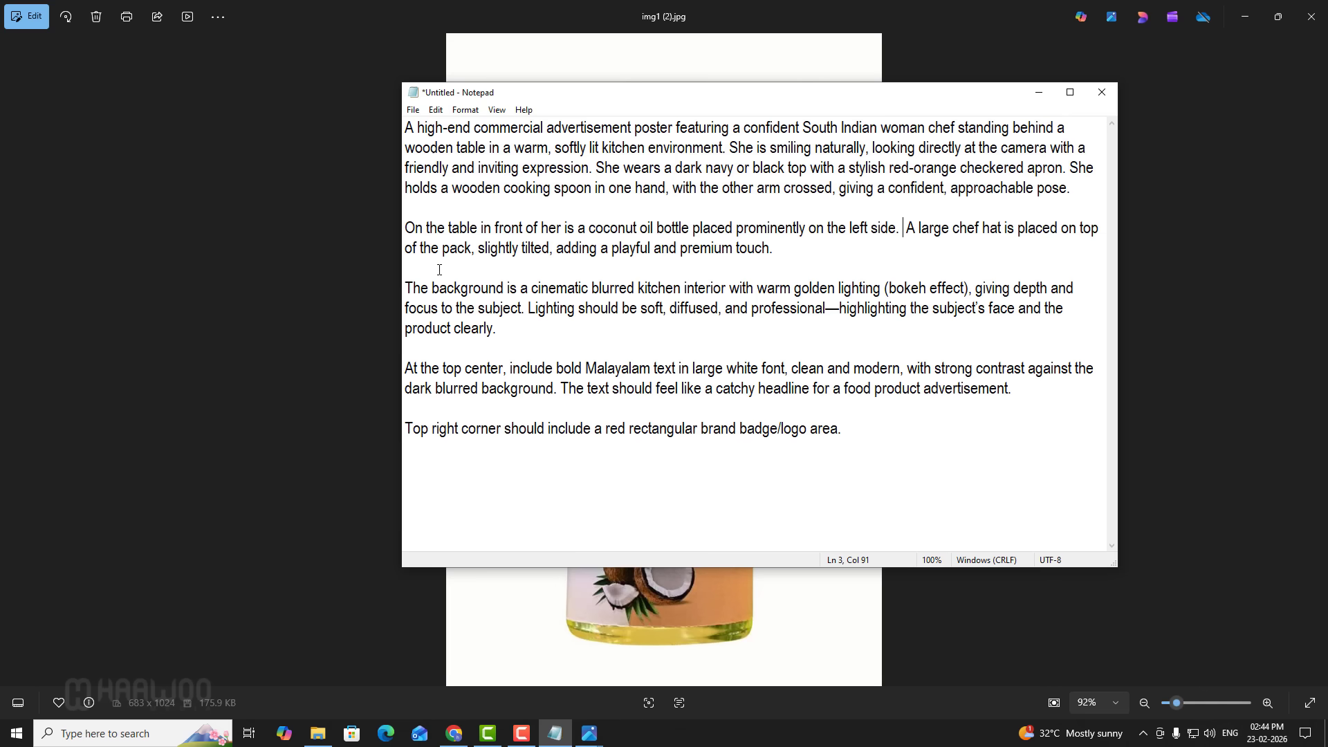
mouse_move(589, 732)
left_click(553, 692)
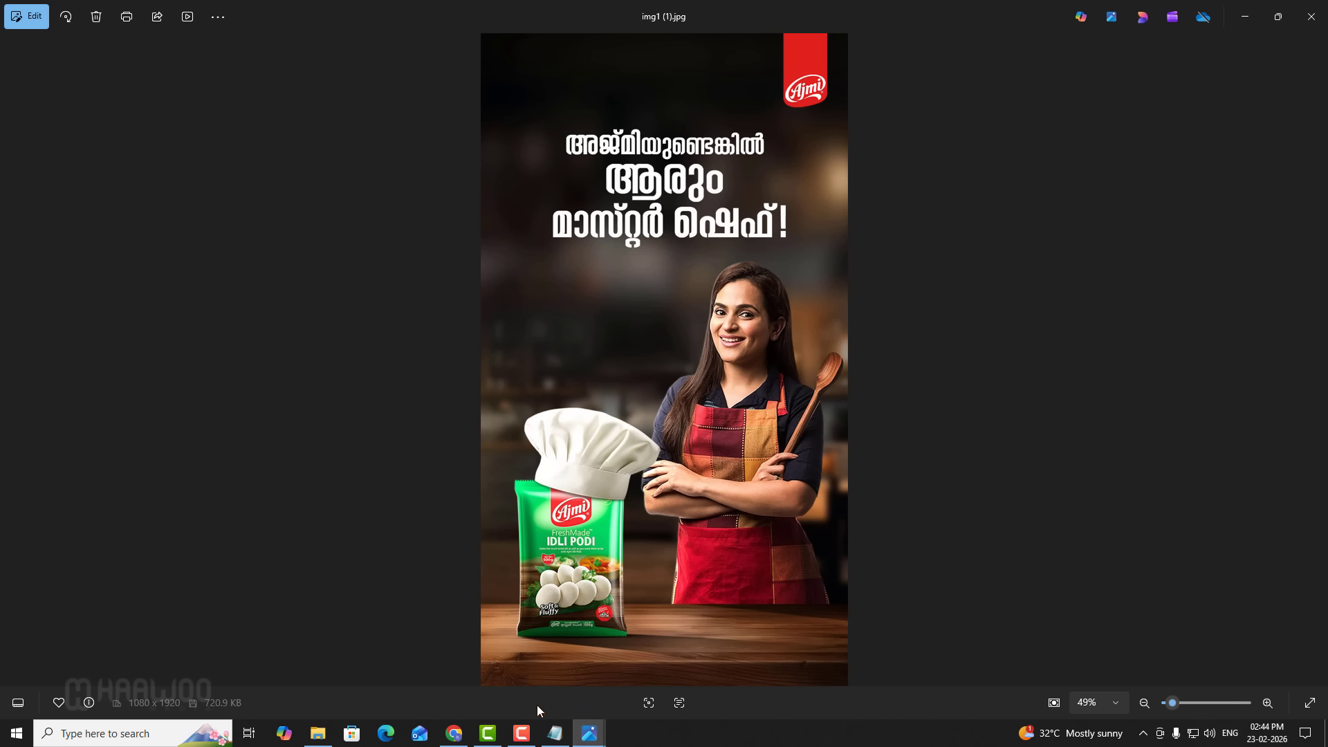
left_click(555, 733)
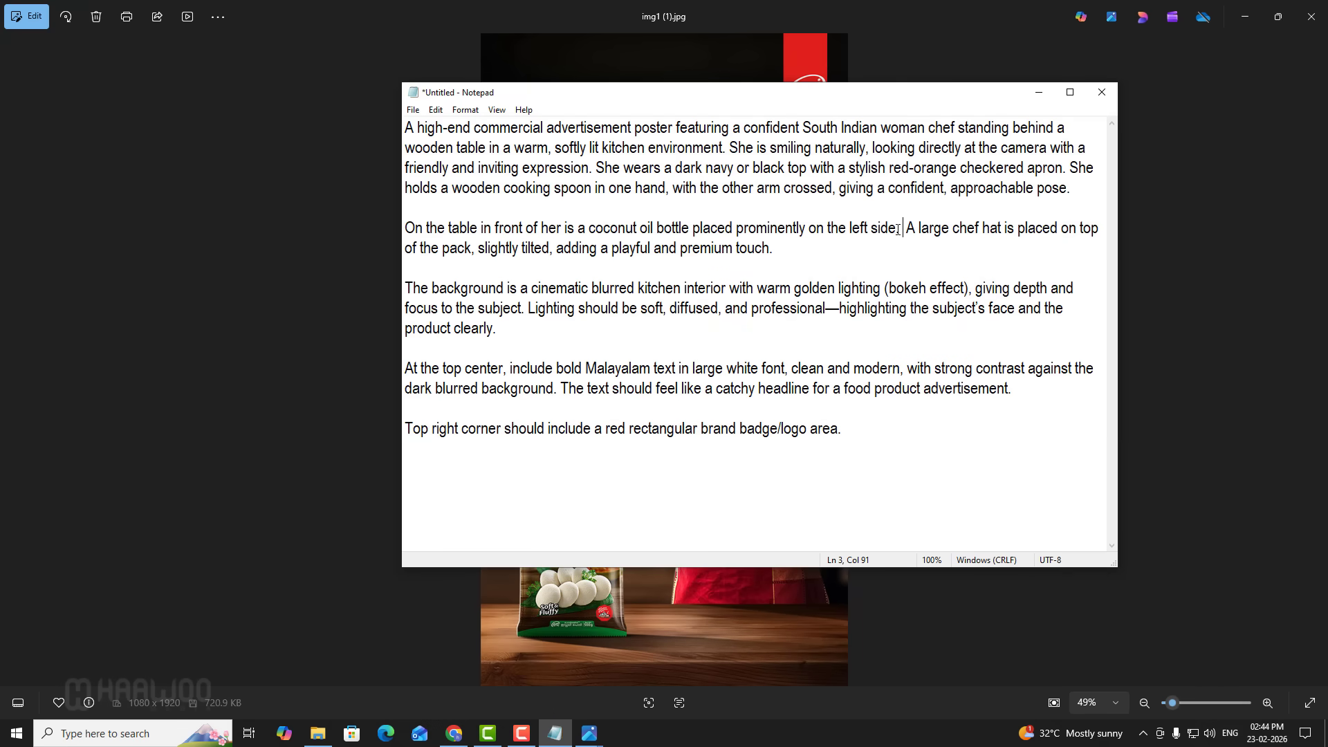
left_click_drag(906, 228, 772, 253)
key("BackSpace")
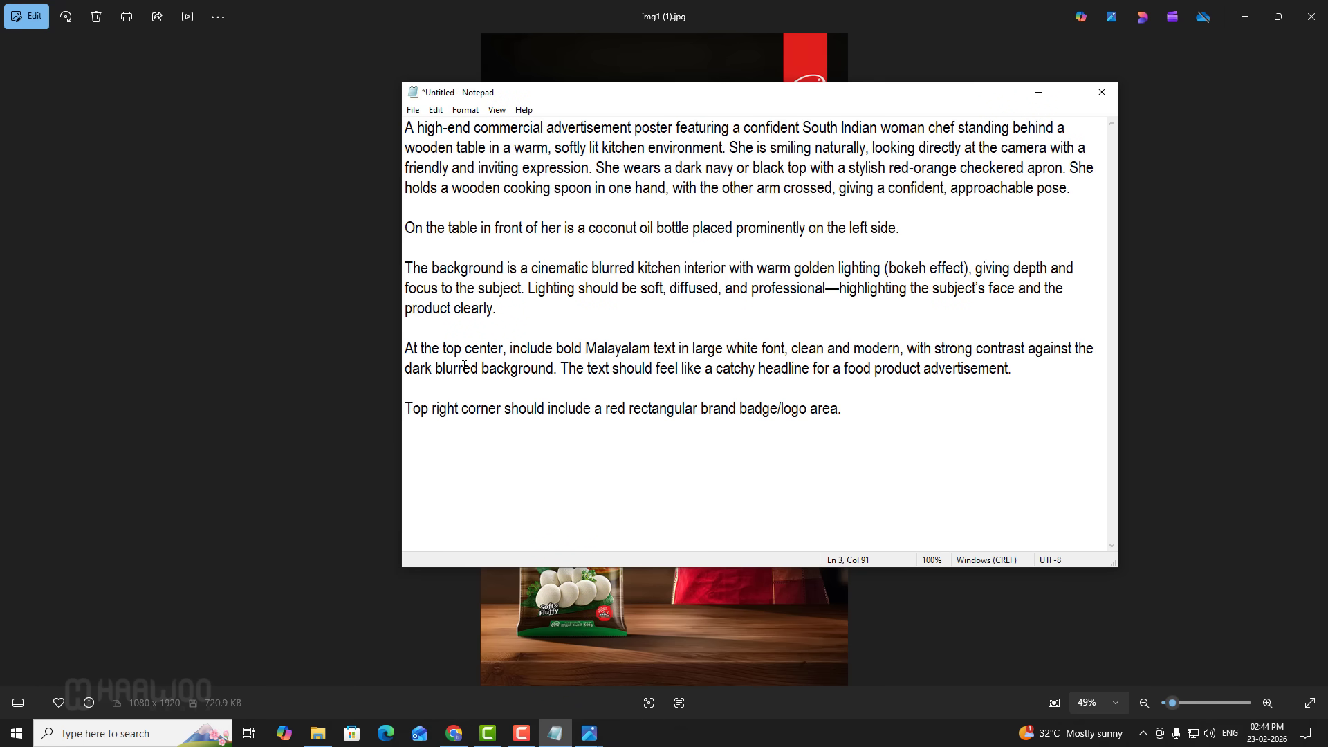
Check the poster's headline and insert the quoted text "100% " after "Malayalam text" in the headline paragraph.
left_click_drag(537, 94, 946, 135)
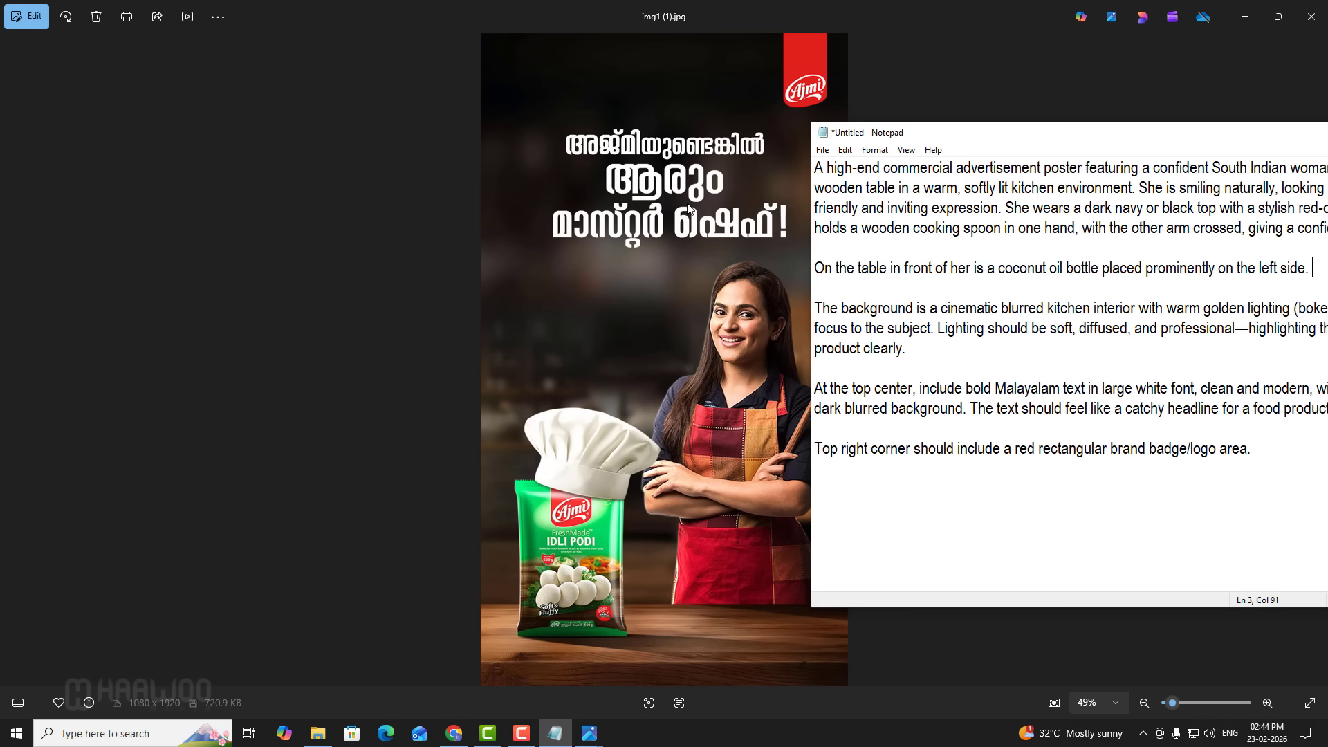
left_click_drag(1022, 136, 619, 122)
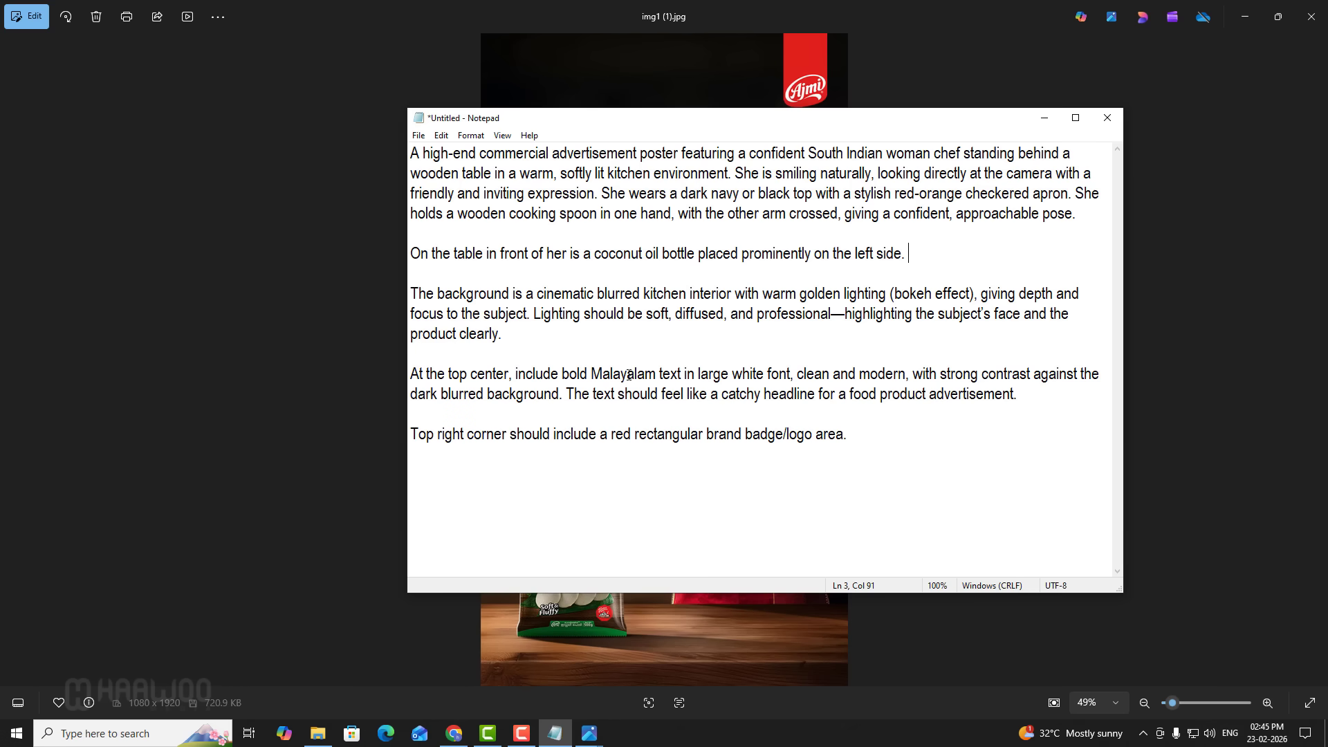
left_click(680, 374)
type("\"\"")
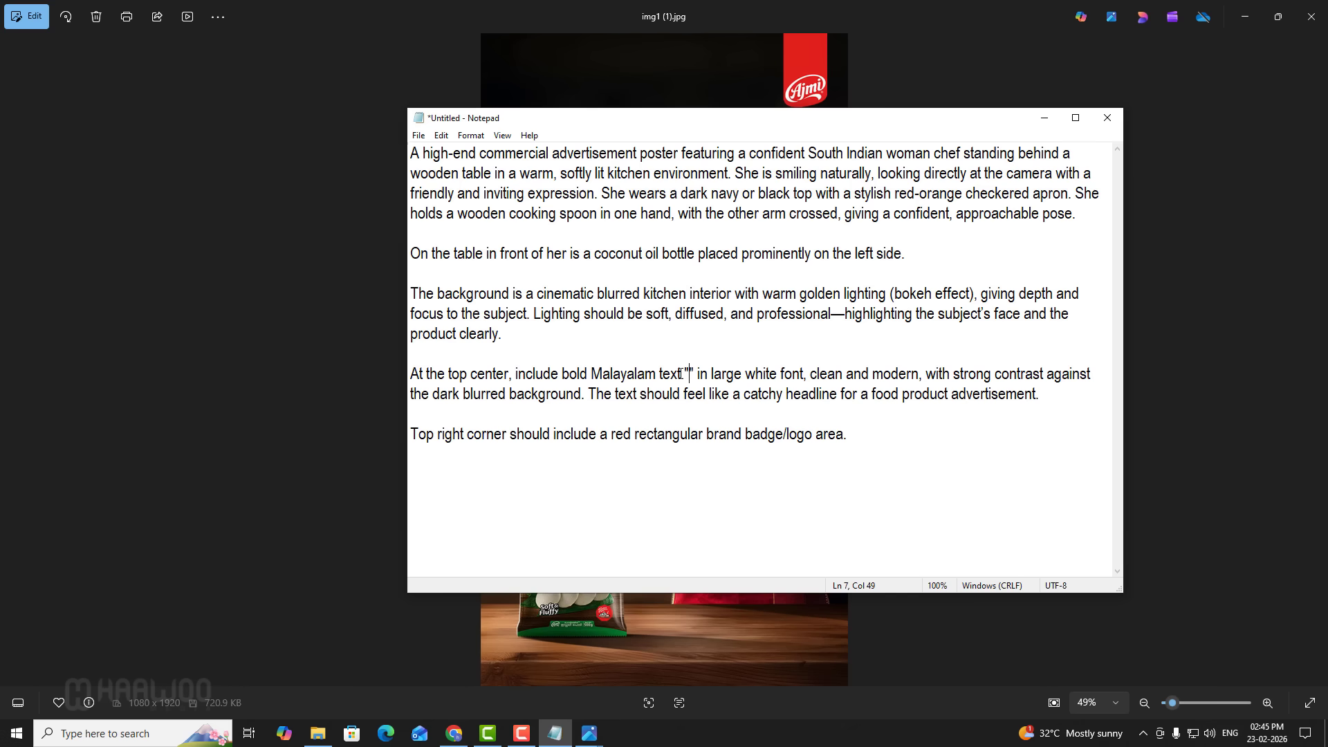
type("100")
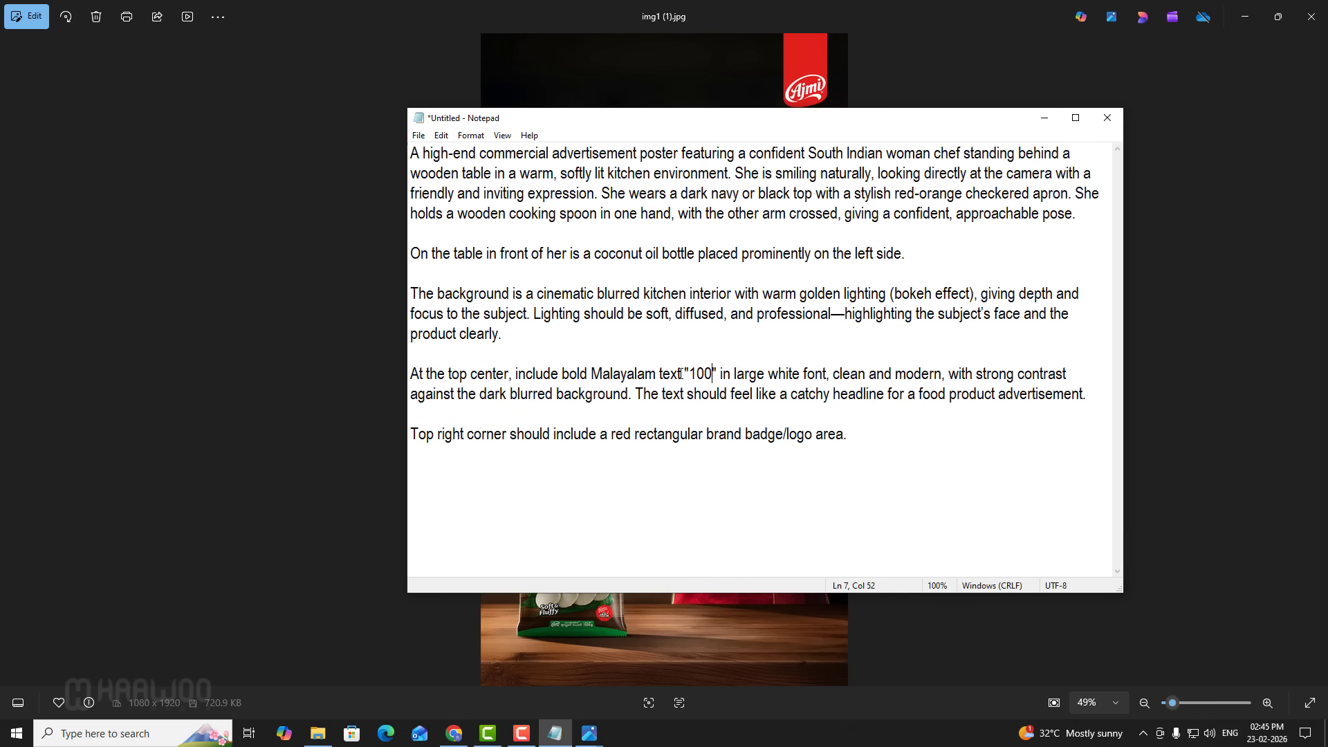
type("%")
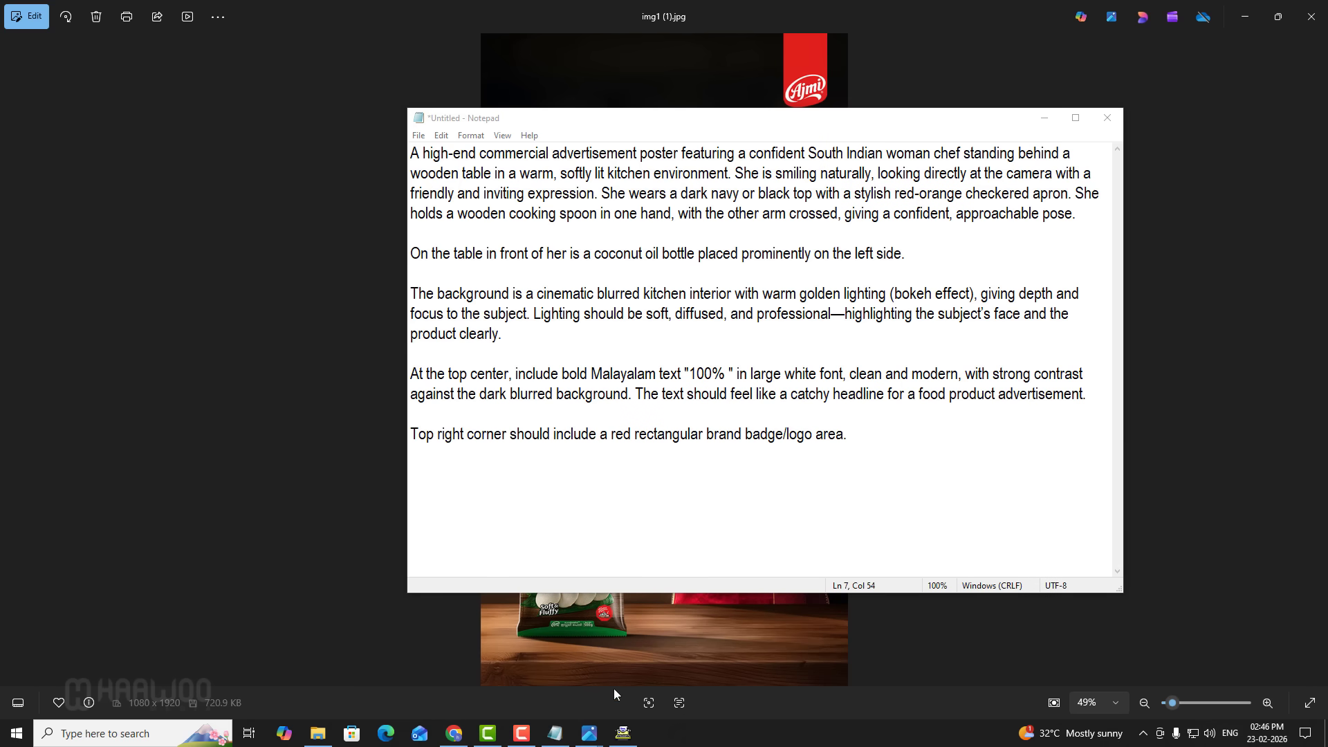
Cut "ശുദ്ധമായ വെളിച്ചെണ്ണ" from Typeit and paste it after 100% inside the quotation marks, removing the extra line break.
left_click(622, 732)
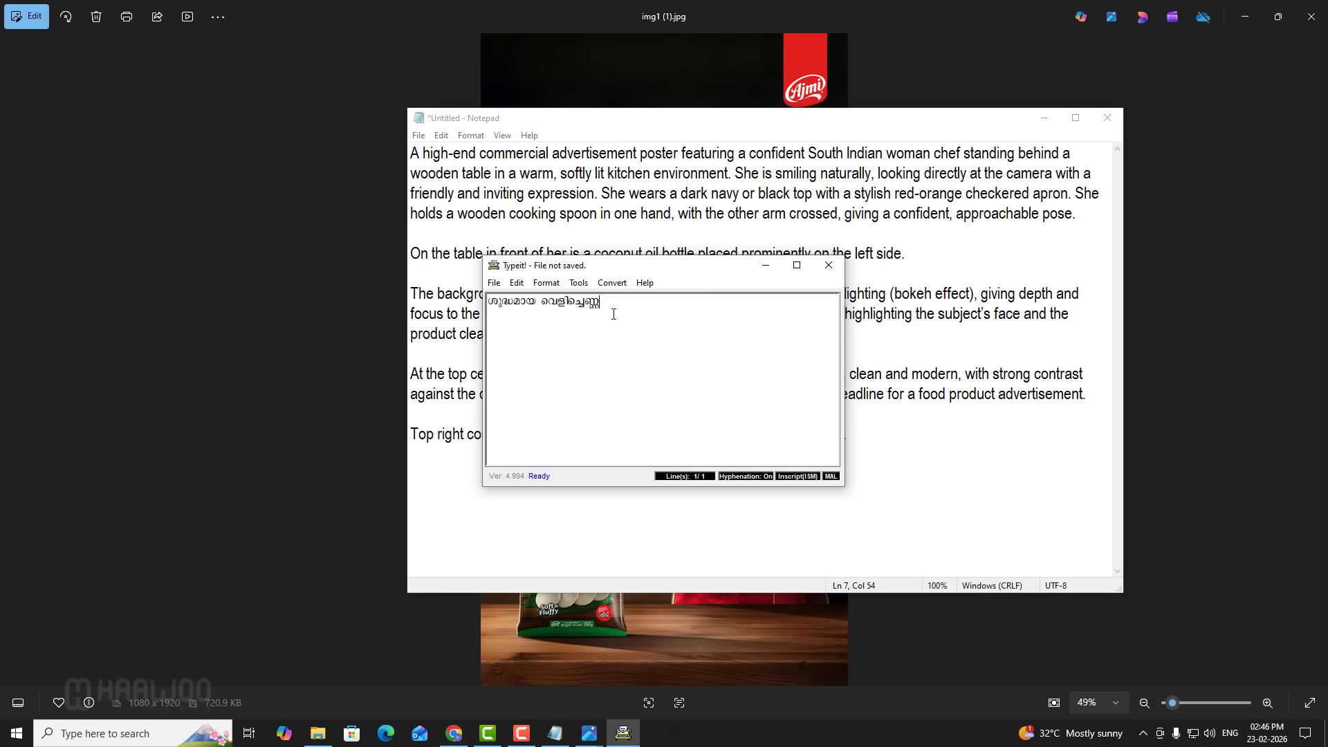
left_click_drag(625, 308, 440, 305)
key("ctrl+x")
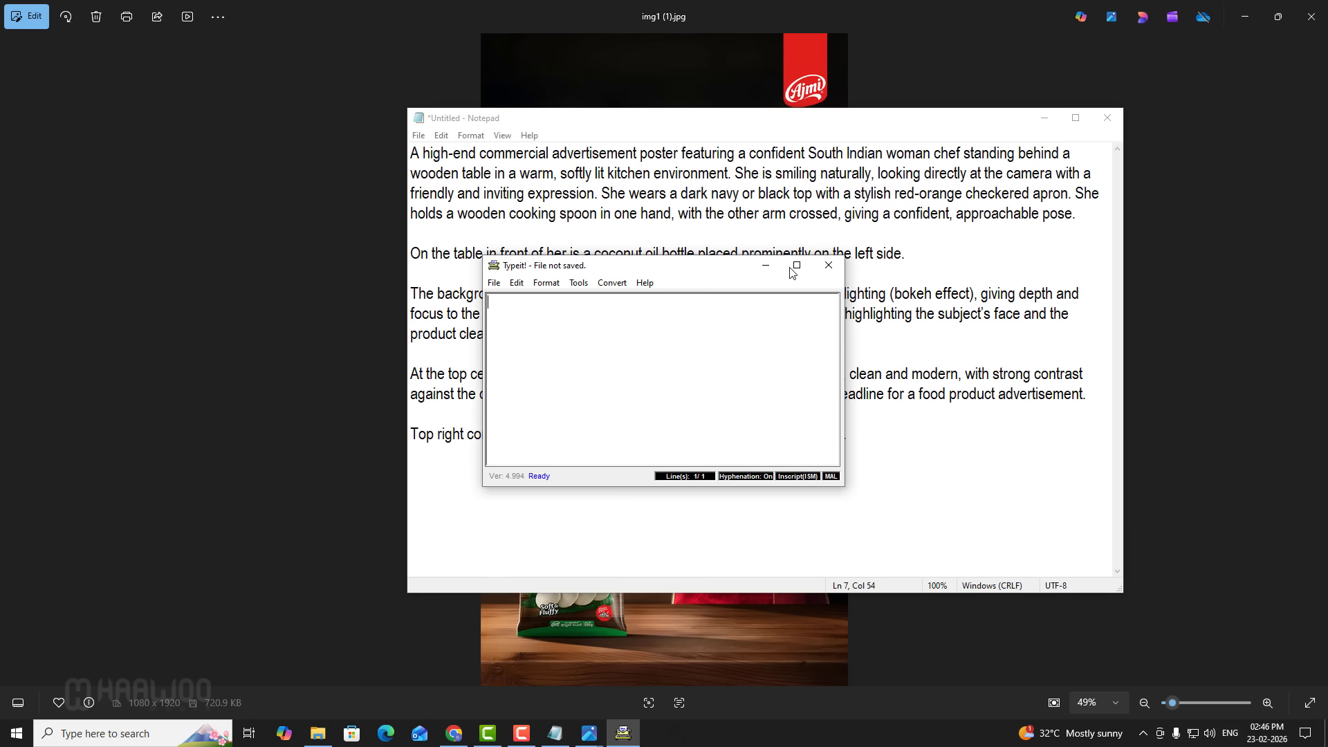
left_click(759, 267)
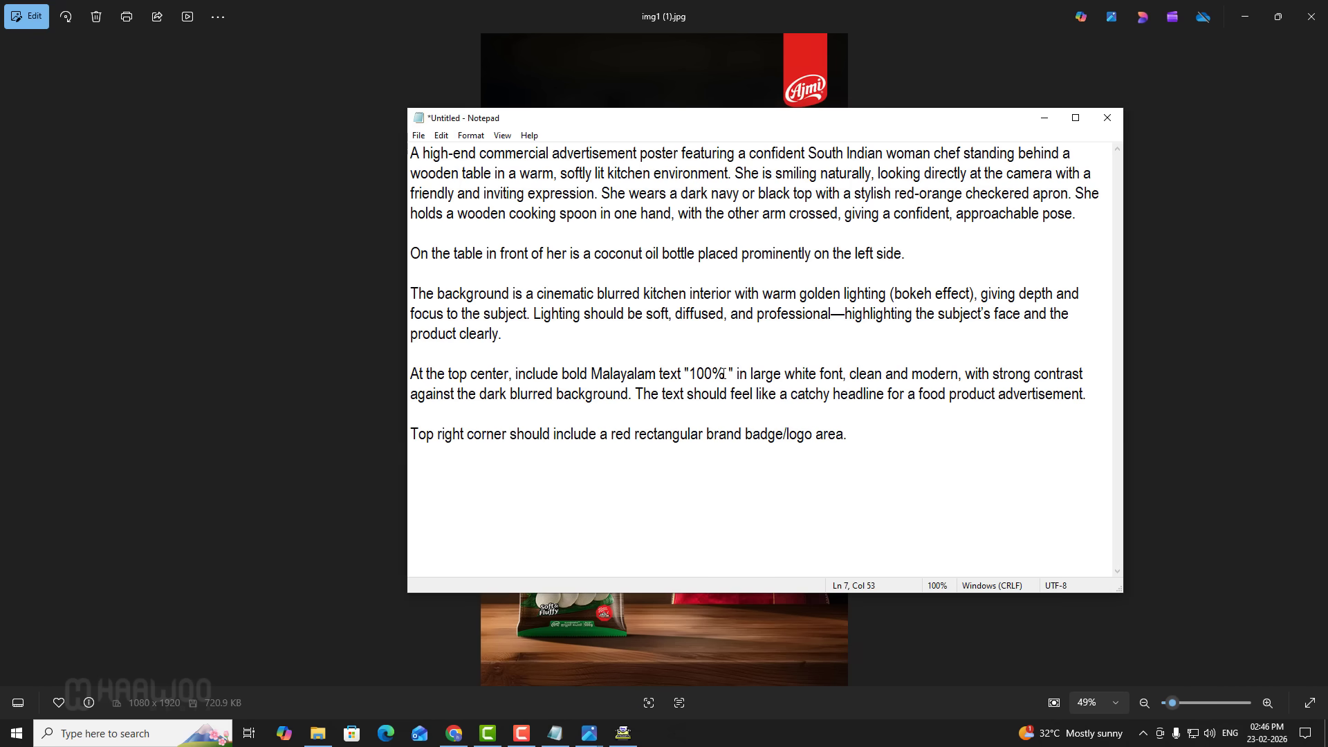
key("ctrl+v")
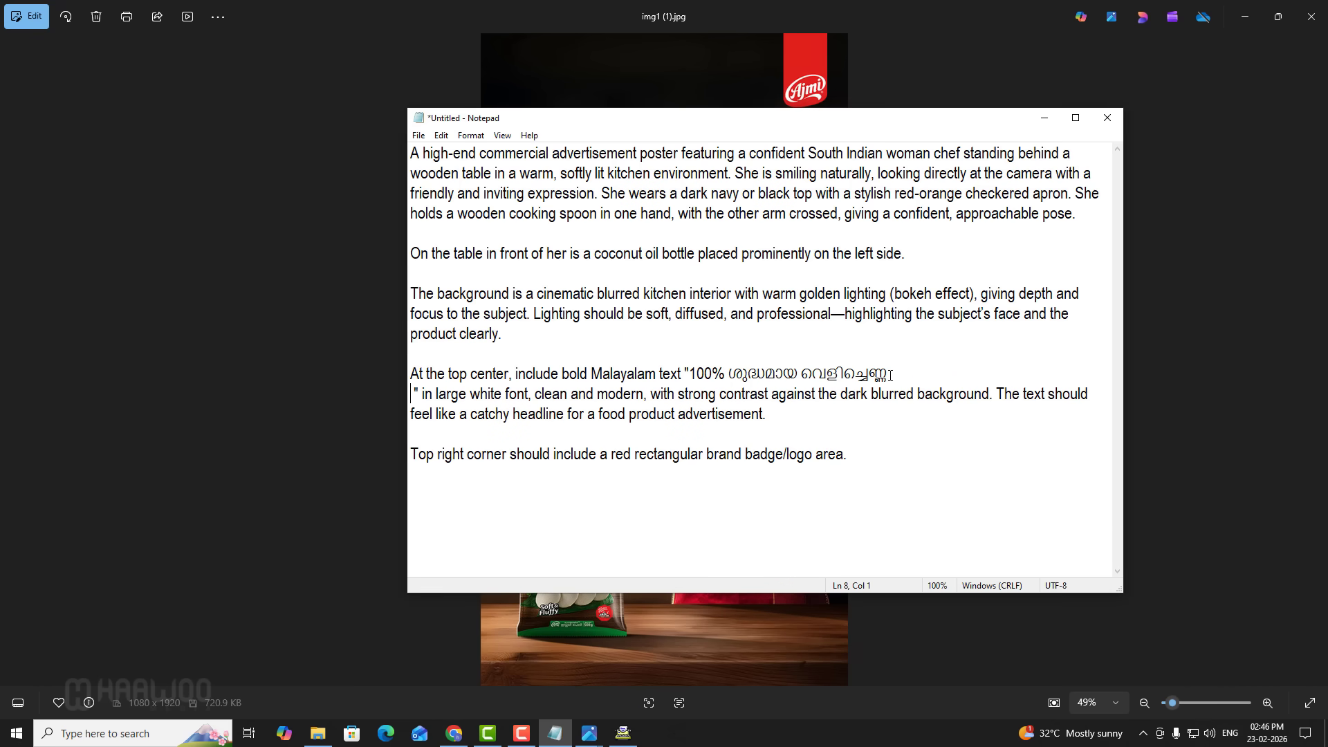
left_click(891, 374)
key("Delete")
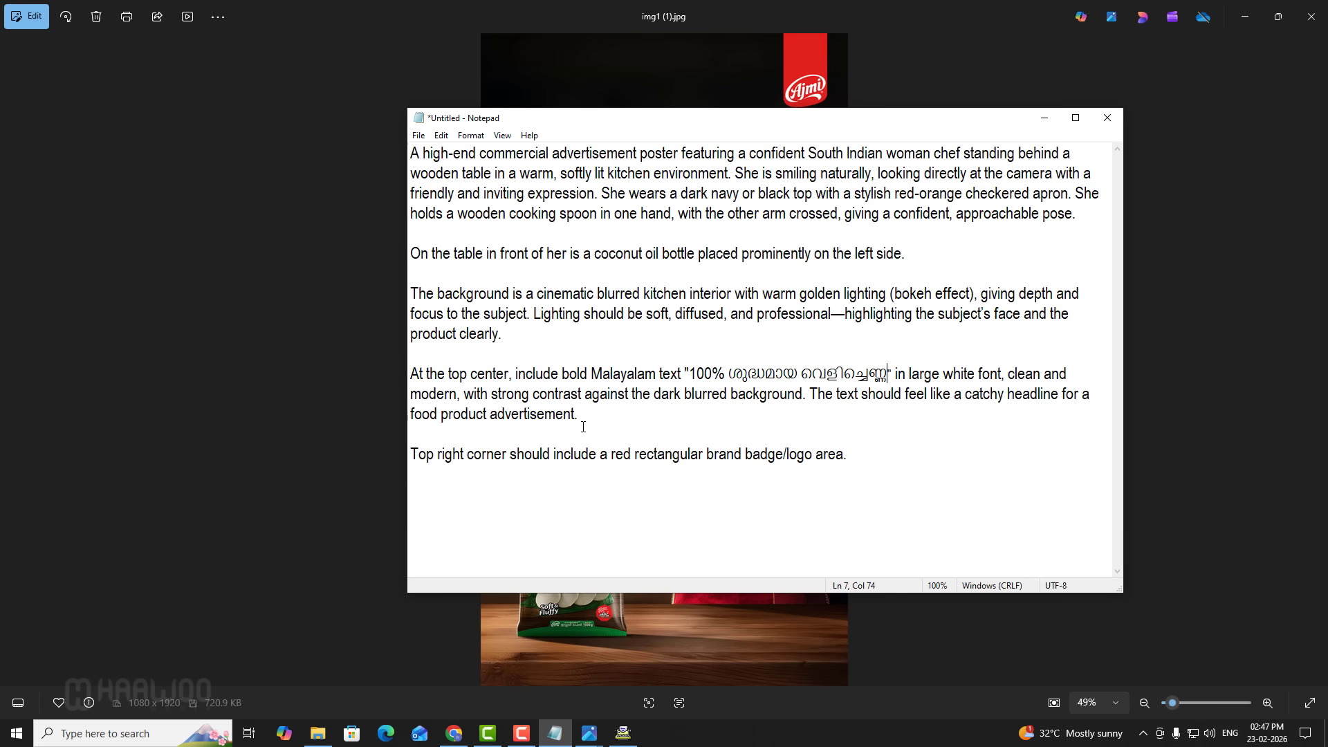
Compare the prompt with the poster's red brand badge and locate the Pricon logo image in the febr folder.
left_click_drag(668, 123, 991, 375)
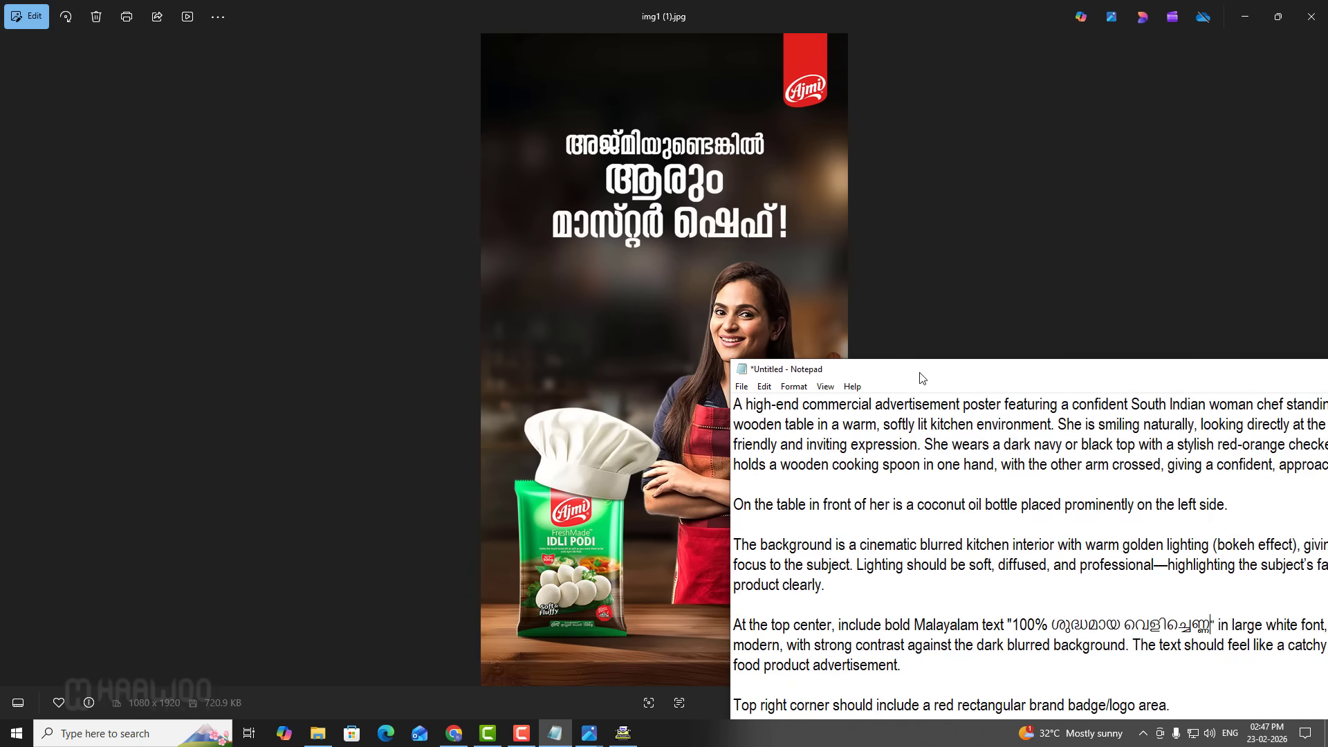
left_click_drag(921, 377, 770, 85)
left_click_drag(685, 324, 710, 149)
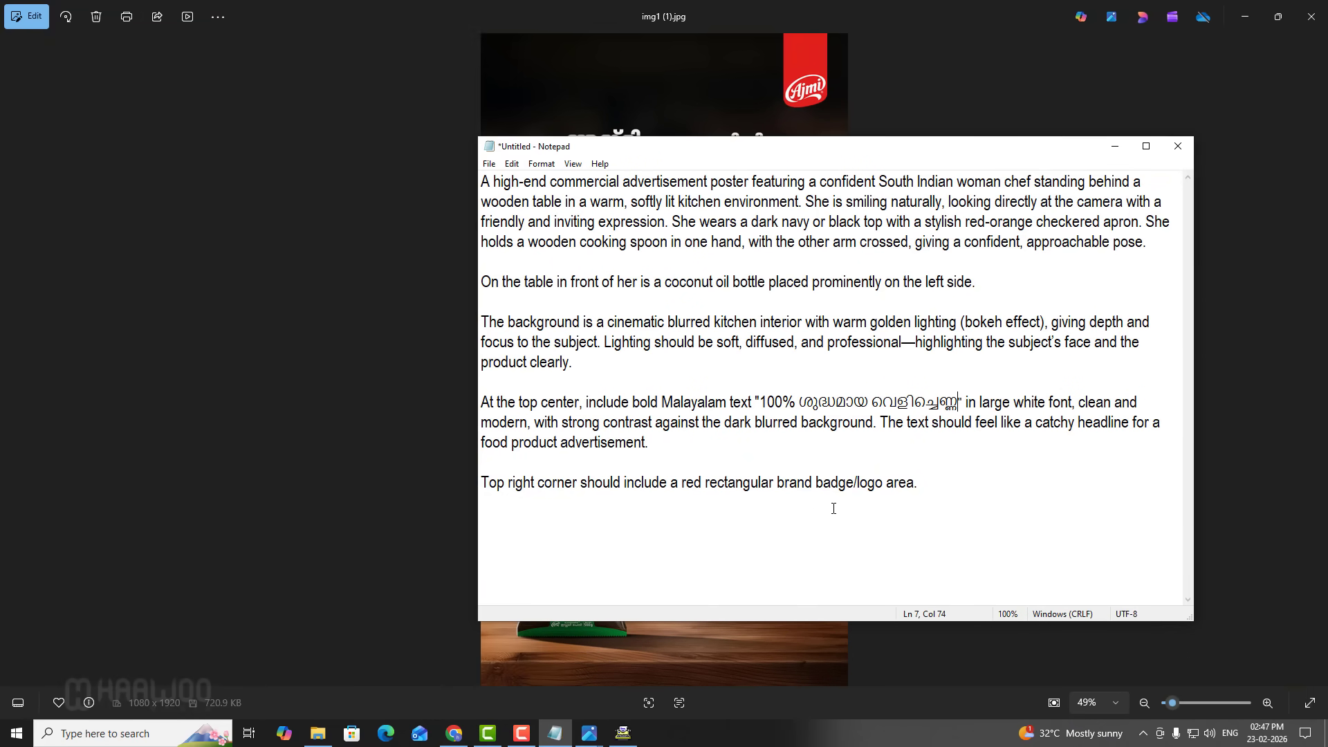
left_click(1113, 146)
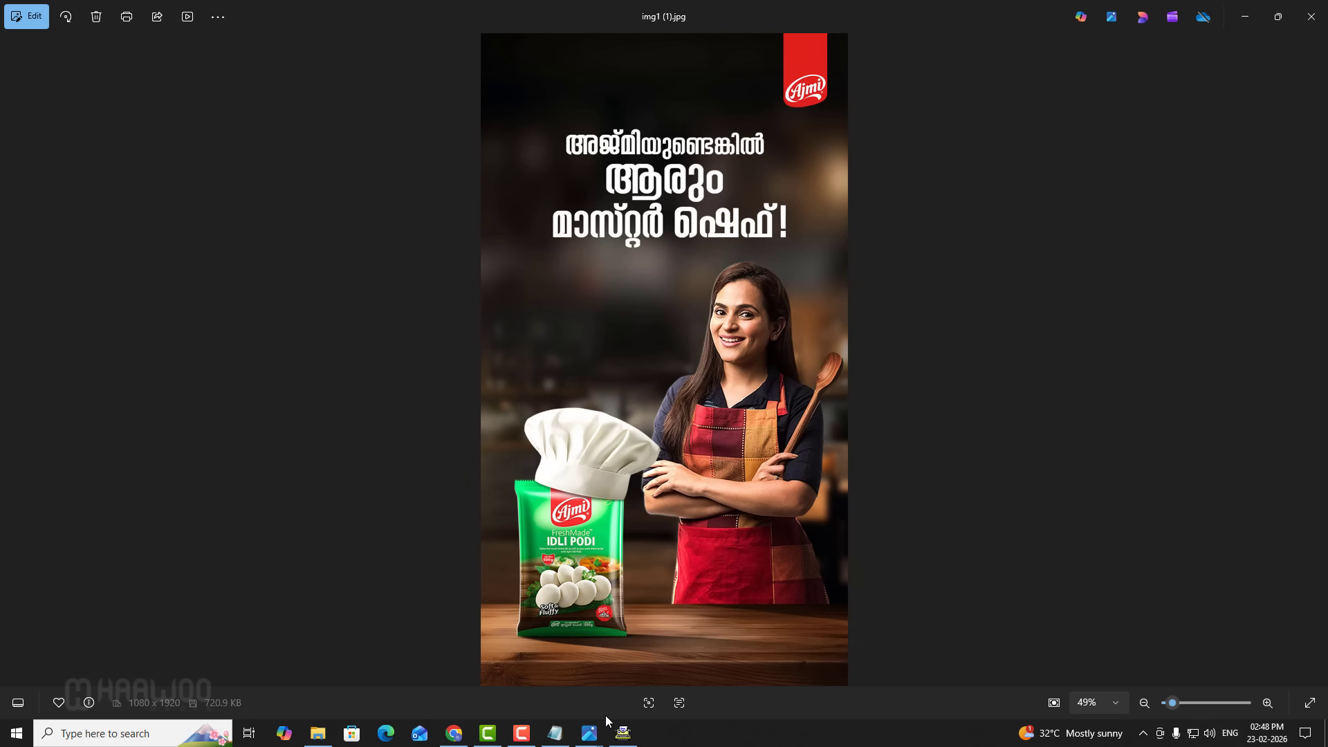
left_click(589, 733)
scroll(966, 583, "down", 2)
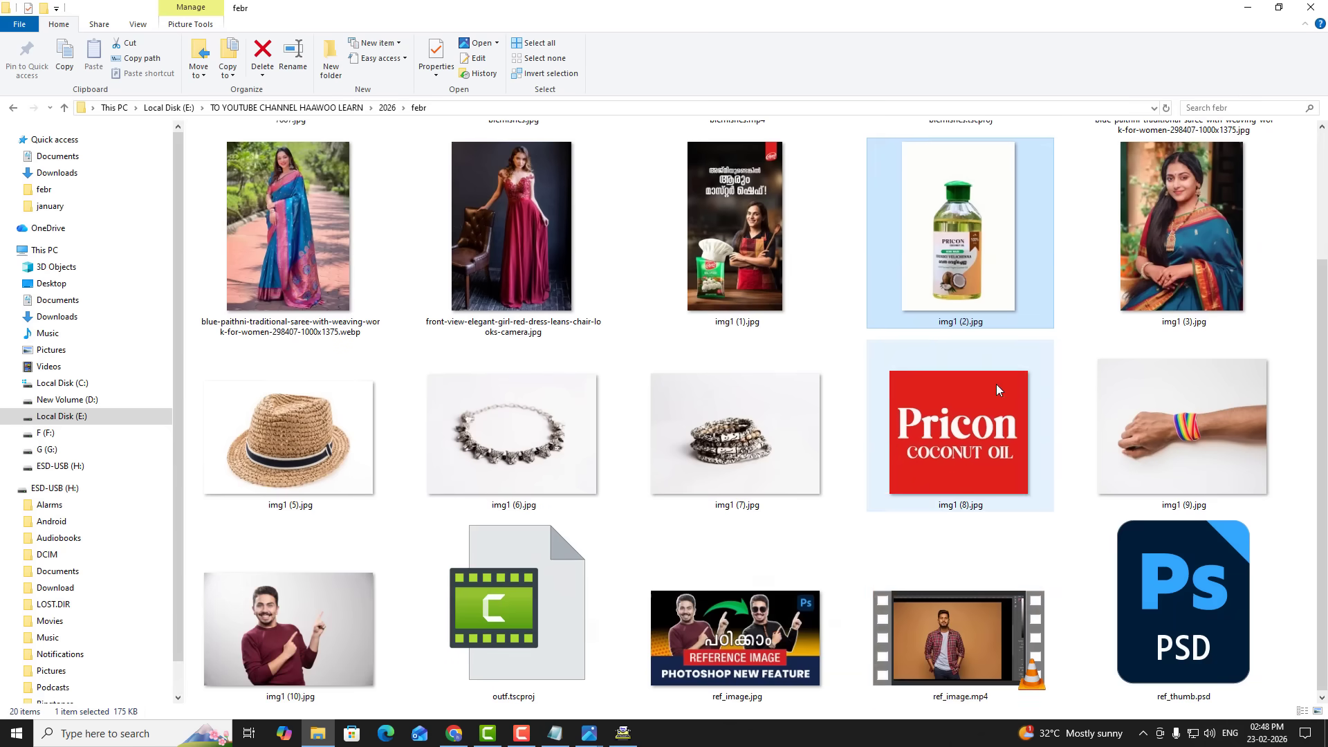
scroll(996, 384, "up", 2)
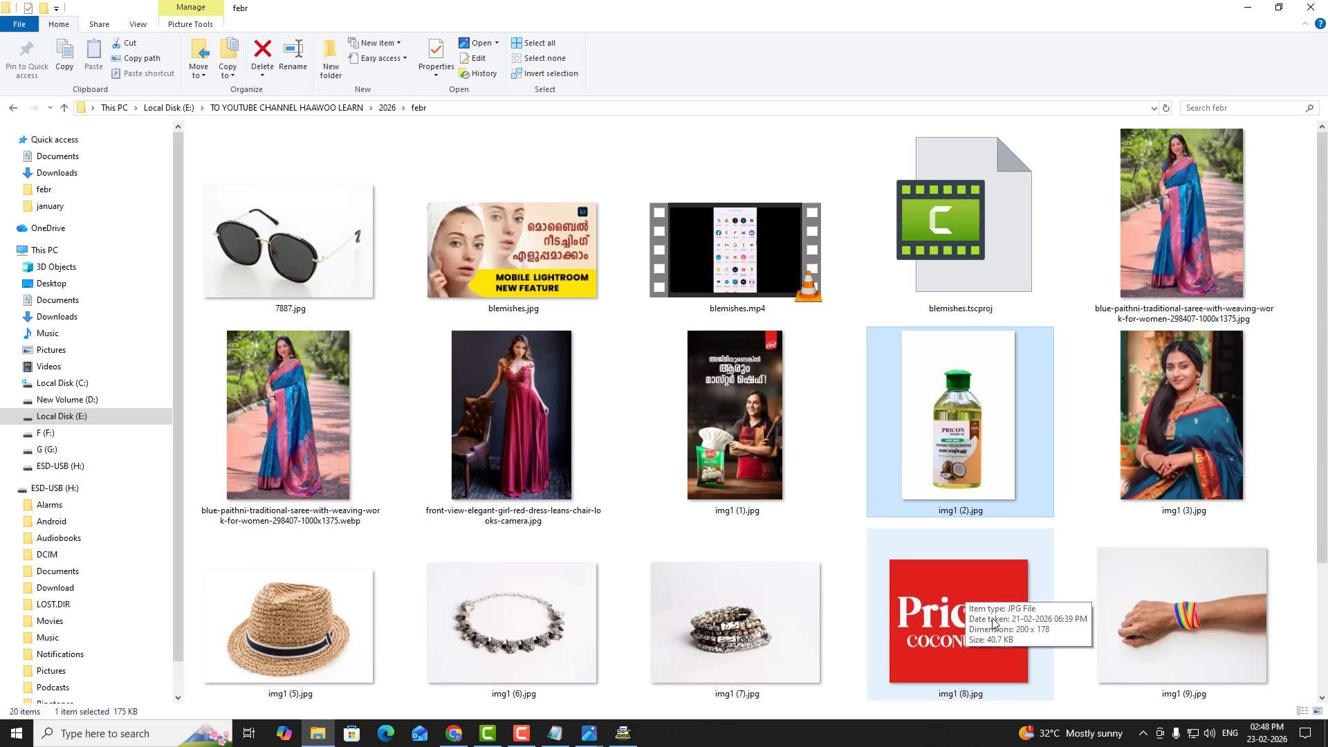
Return to Notepad and add the line "Woman chef reference image attached" below the logo paragraph.
left_click(553, 733)
left_click_drag(1034, 152, 944, 140)
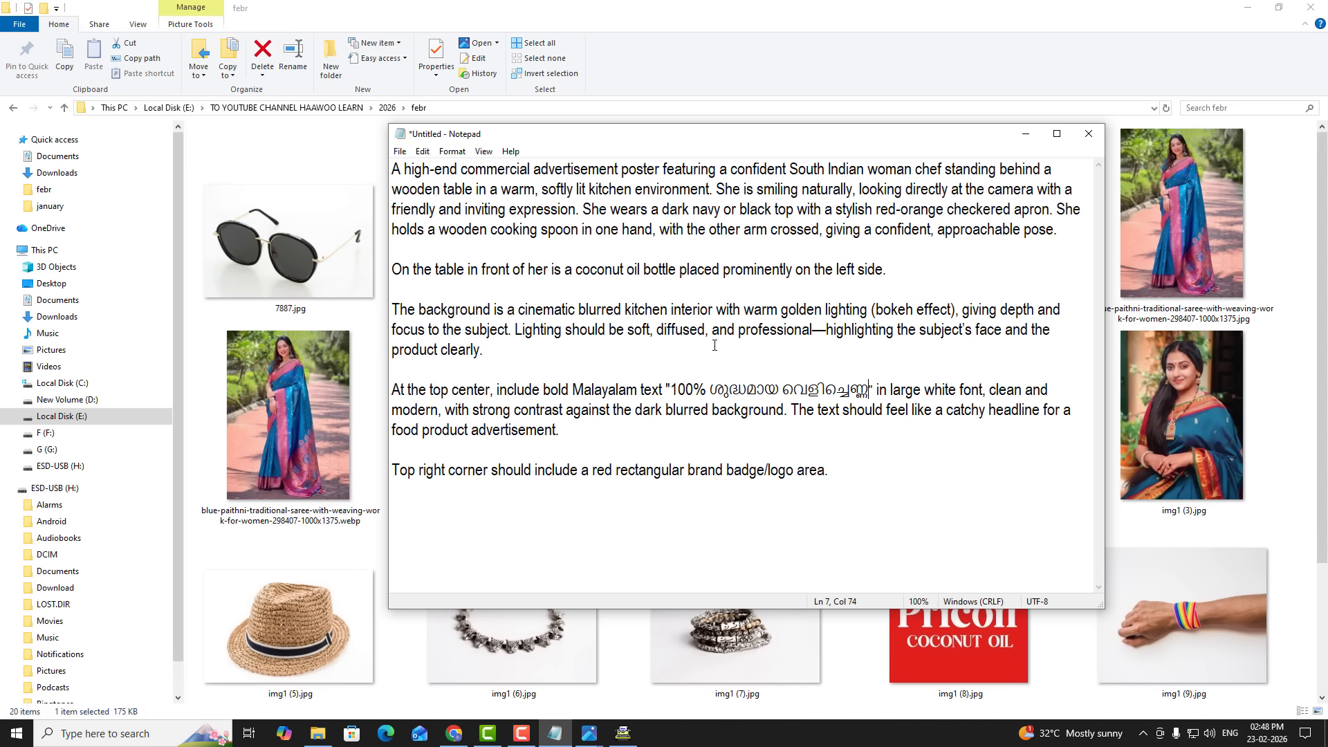
key("Return")
key("Return")
type("Woman chef refere")
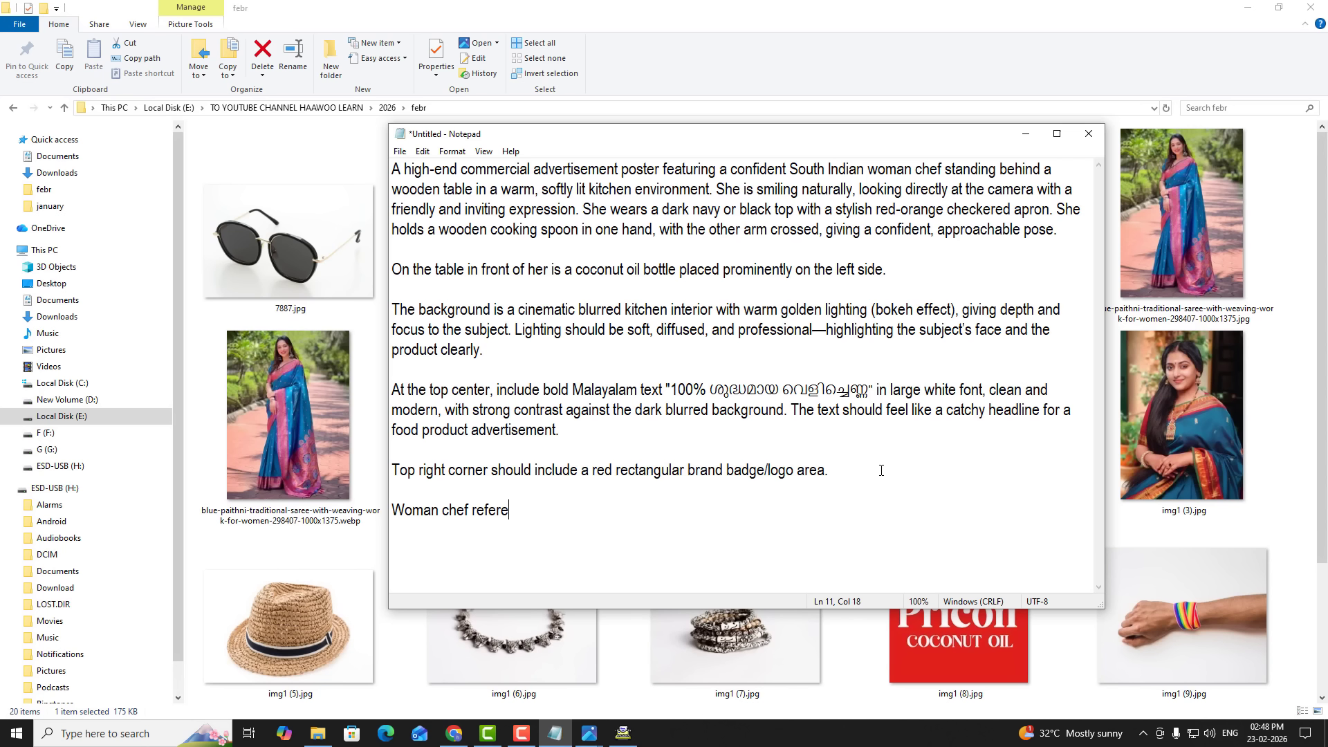
type("nce image attached")
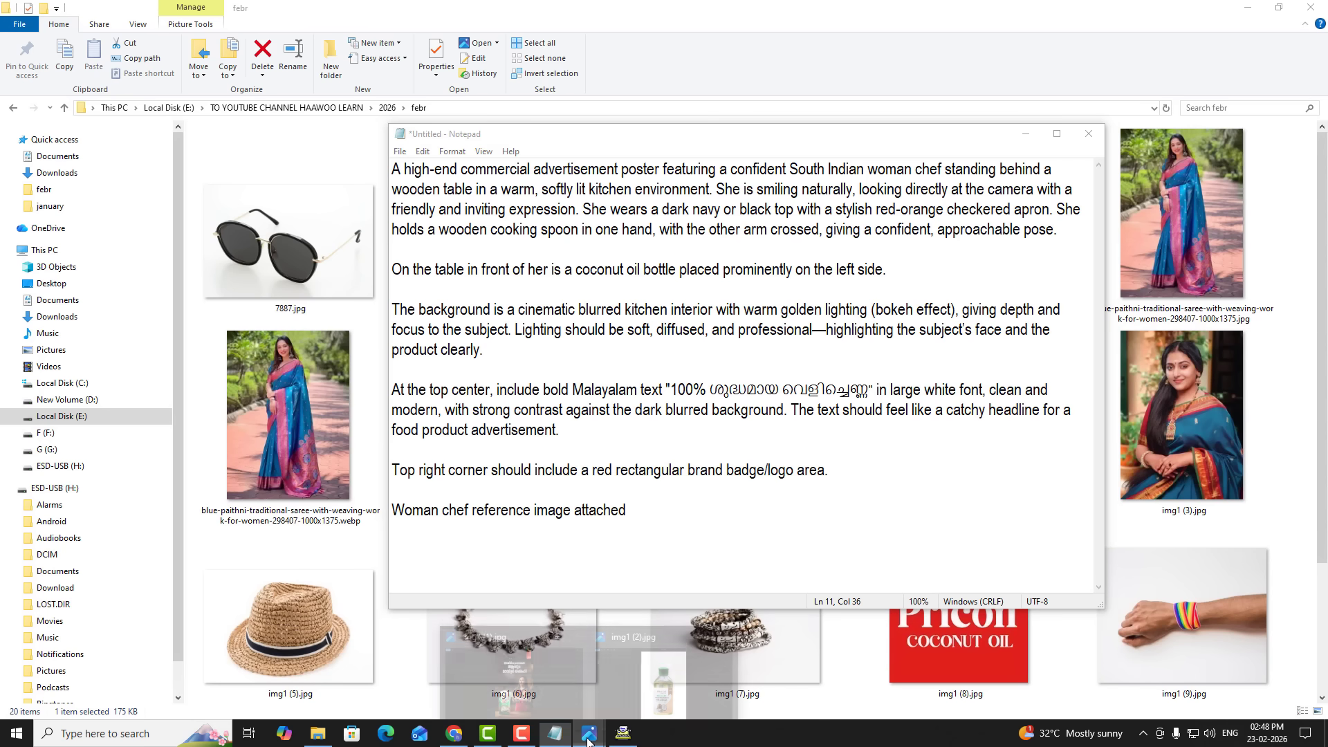
View the woman in the reference poster and open img1 (3).jpg from the febr folder to examine the replacement model.
left_click(578, 670)
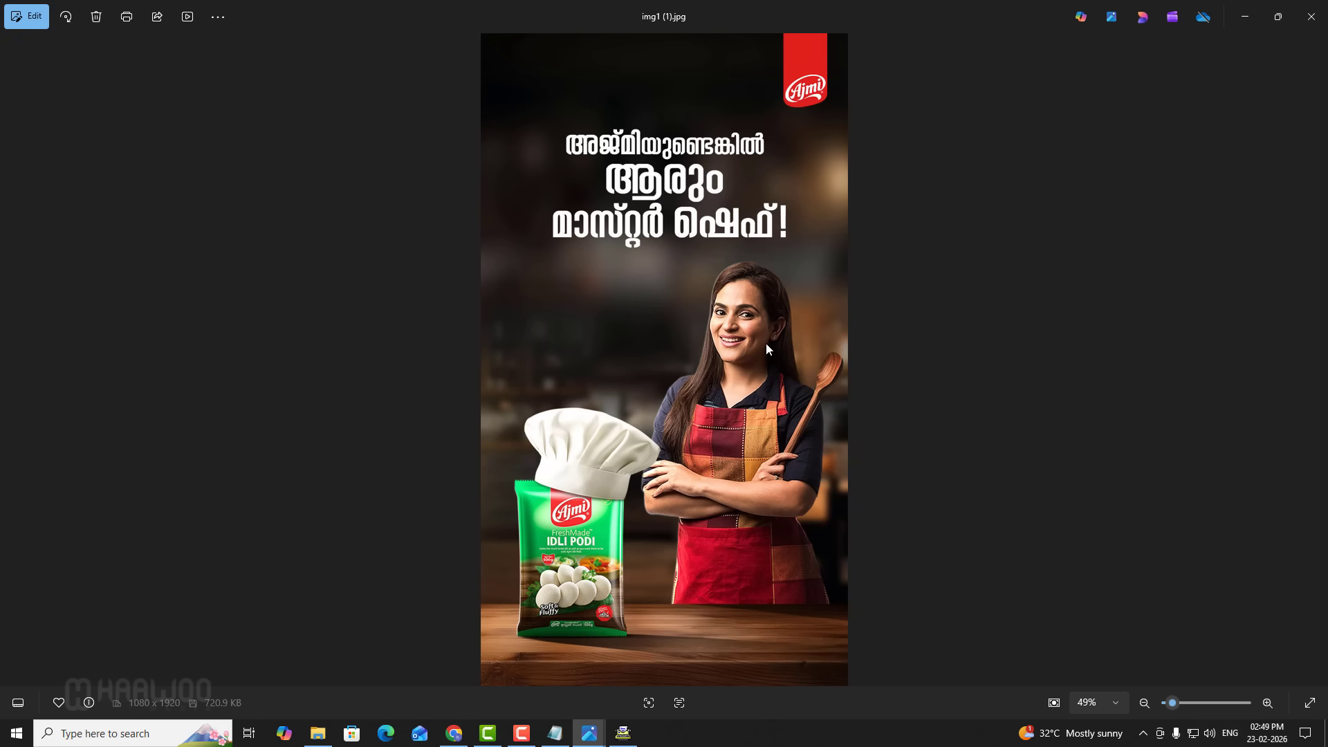
left_click(331, 736)
left_click(1180, 386)
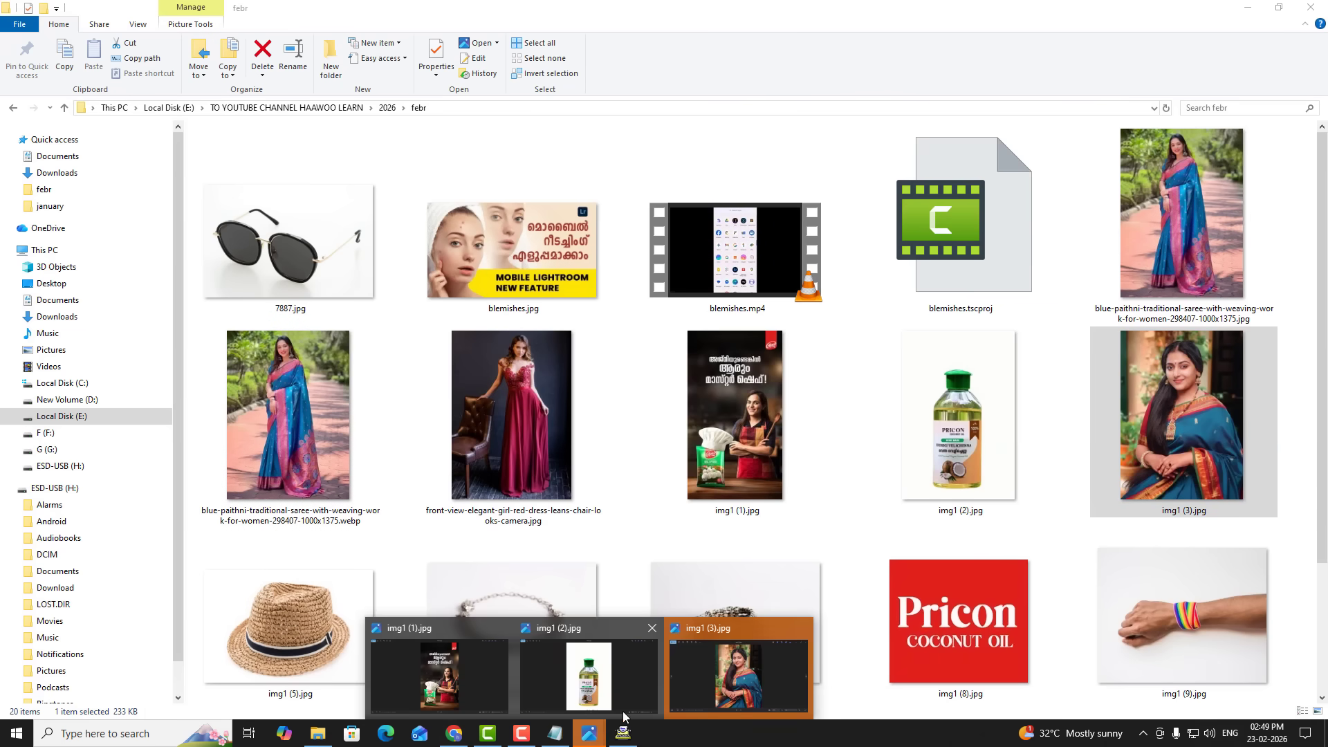
left_click(741, 668)
left_click(958, 35)
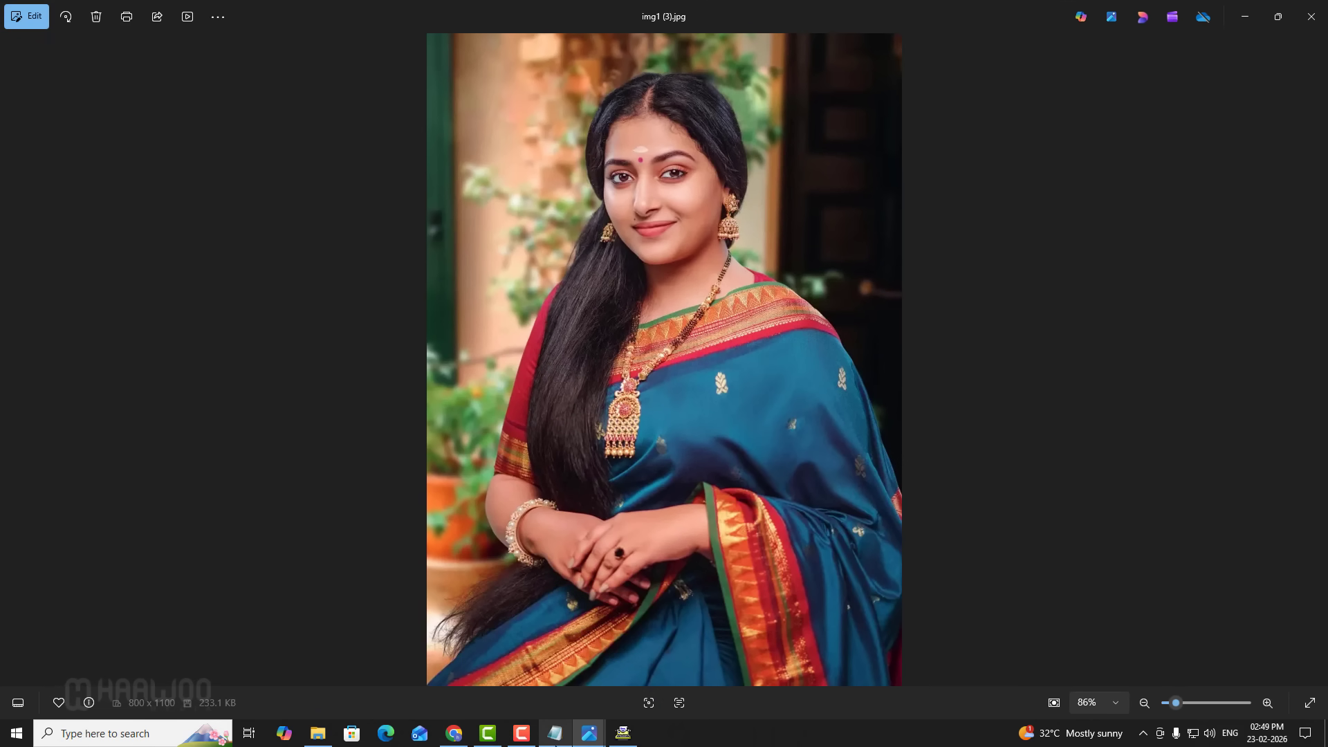
End the chef line in Notepad with a period and add the lines "Company logo attached." and "Coconut oil bottle attached.".
left_click(571, 713)
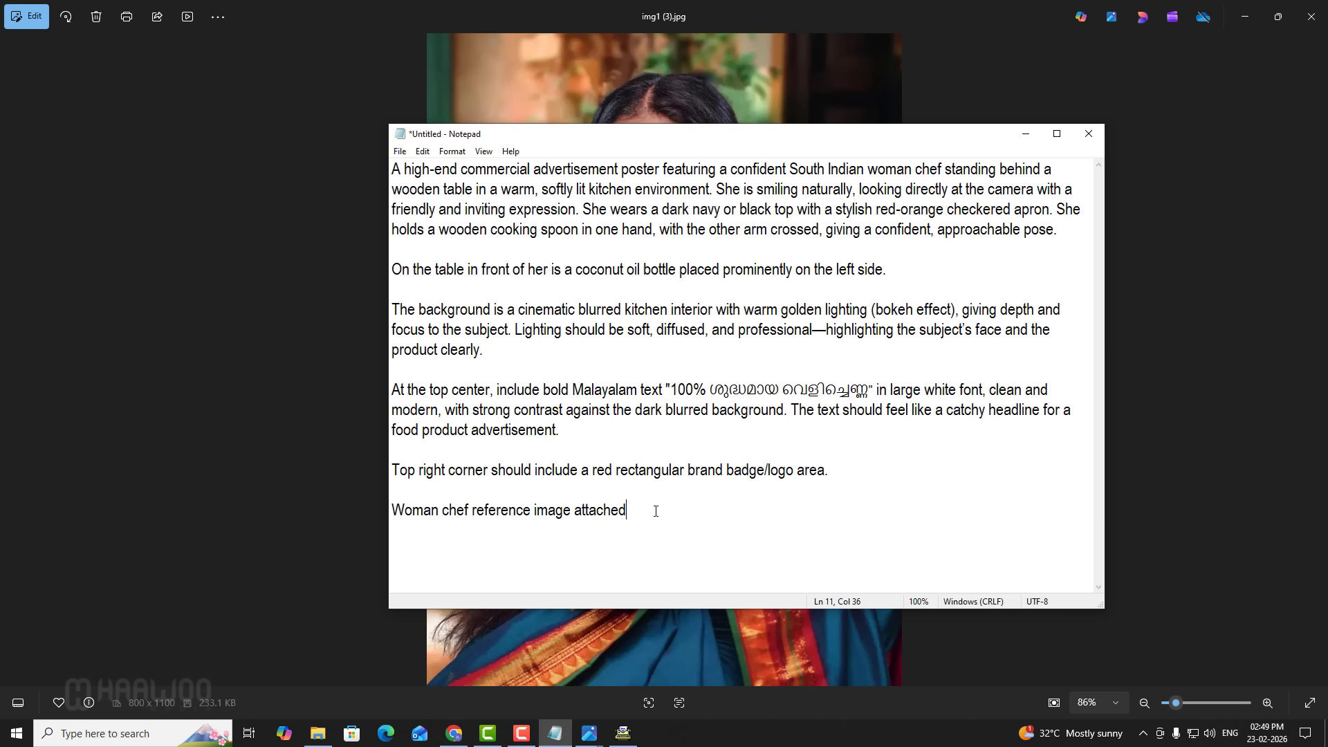
type(".")
key("Return")
type("Company logo atta")
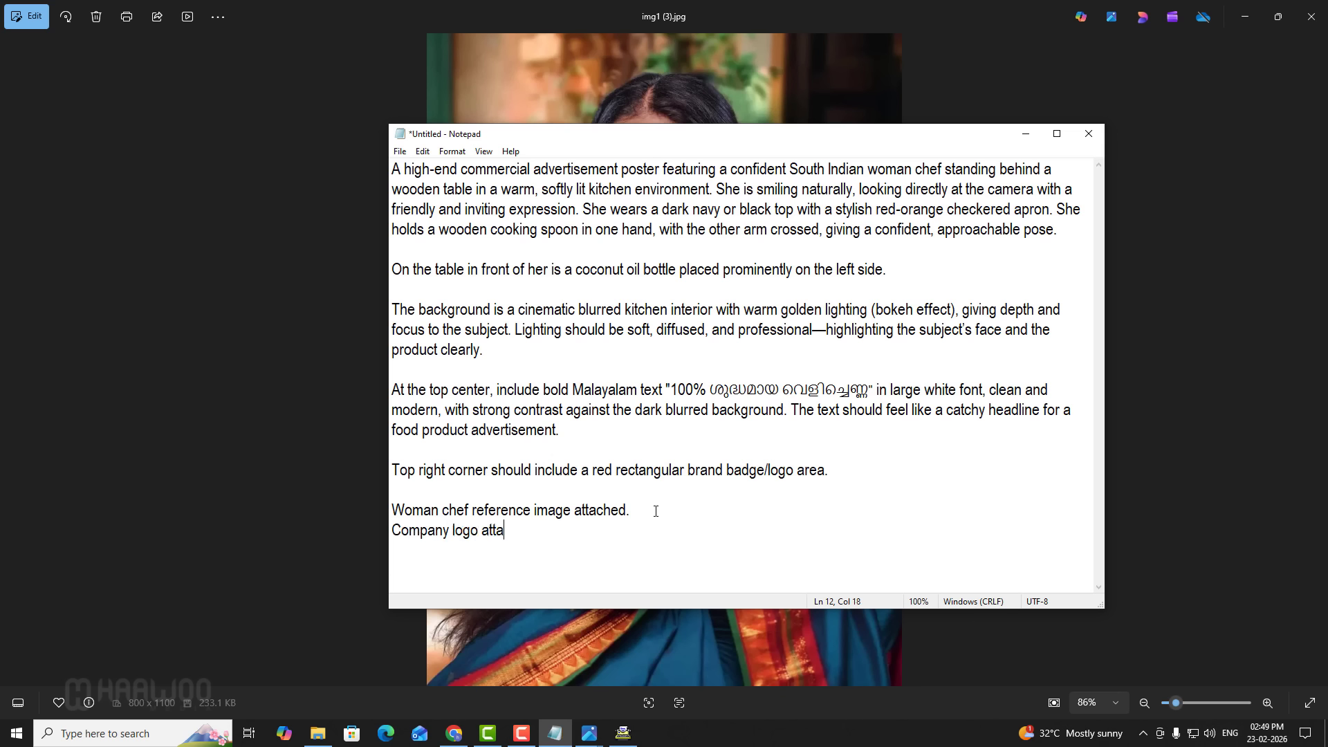
type("ched.")
key("Return")
type("Coconut oil bottle a")
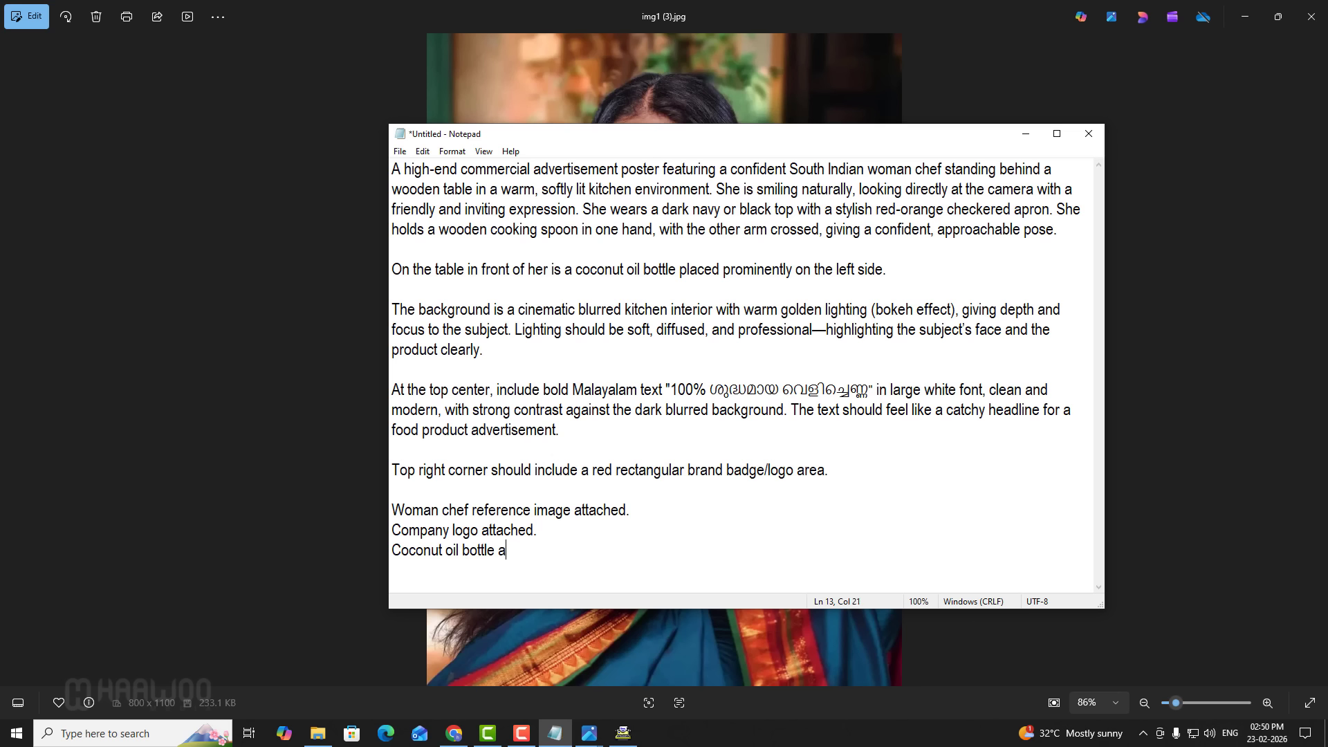
type("ttached.")
Select the entire edited prompt text and minimize the Notepad window.
key("ctrl+a")
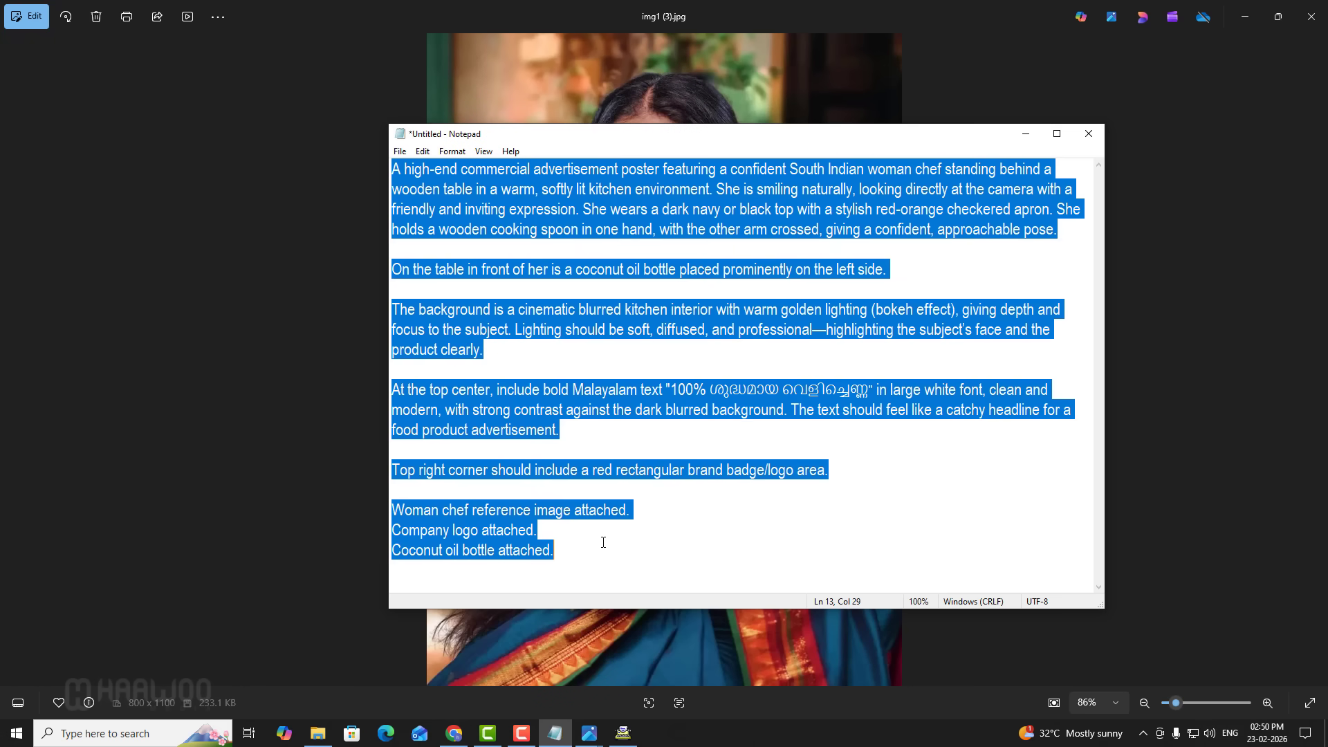
left_click(1025, 133)
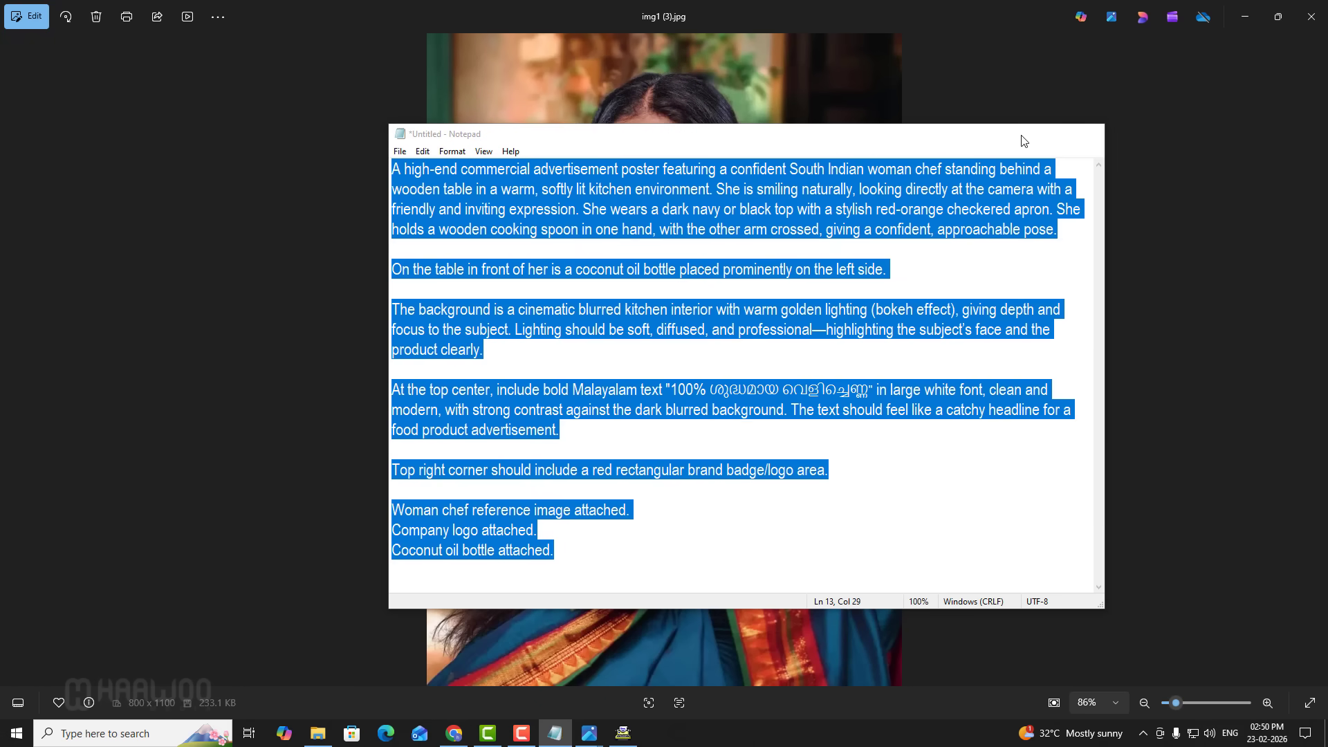
Switch to Google Gemini in Chrome and attach img1 (3).jpg, img1 (2).jpg and img1 (8).jpg from the febr folder to a new chat.
left_click(457, 734)
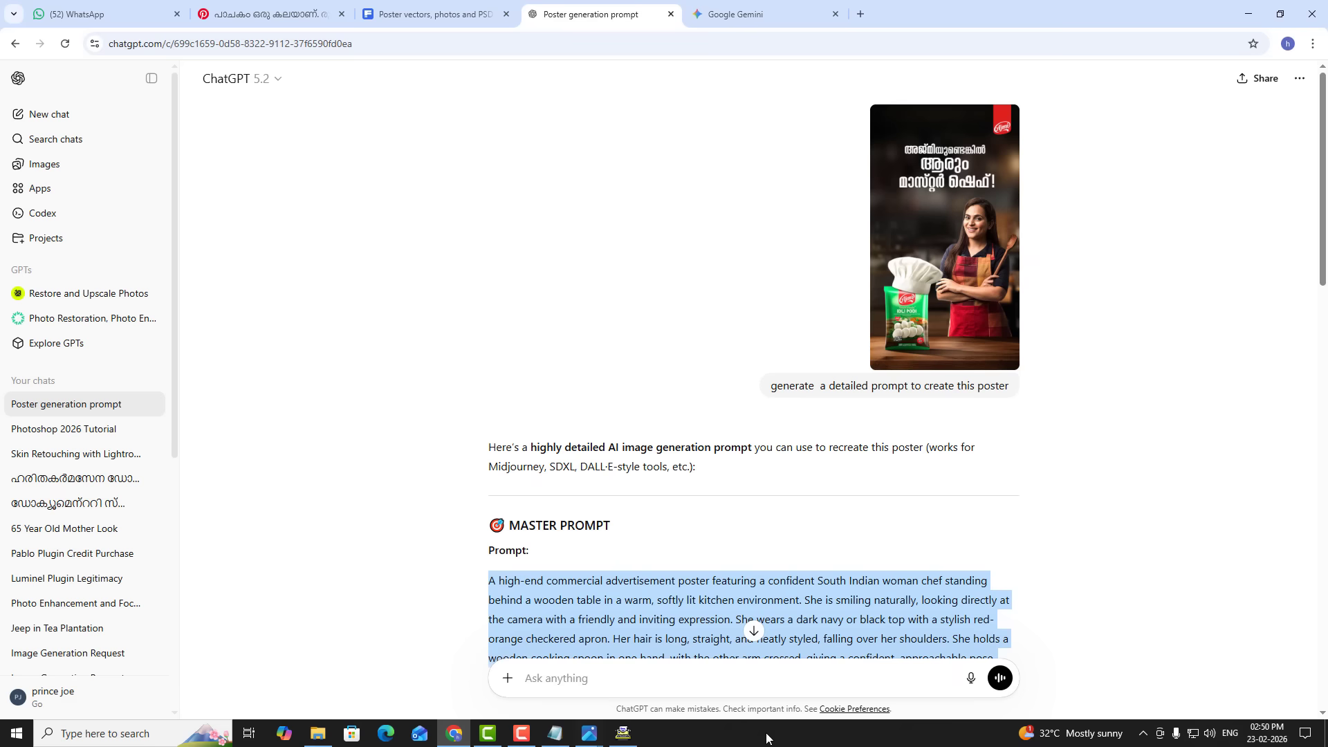
left_click(460, 14)
left_click(783, 13)
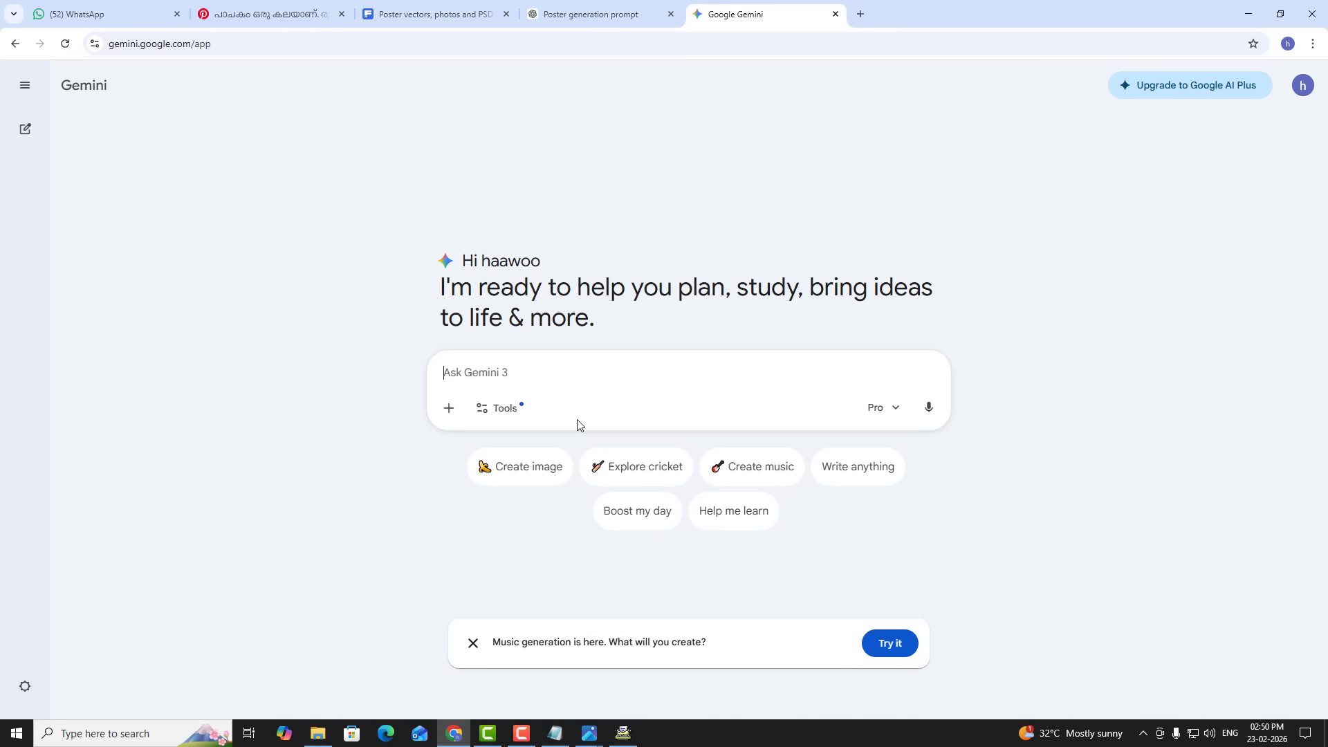
left_click(447, 406)
left_click(484, 450)
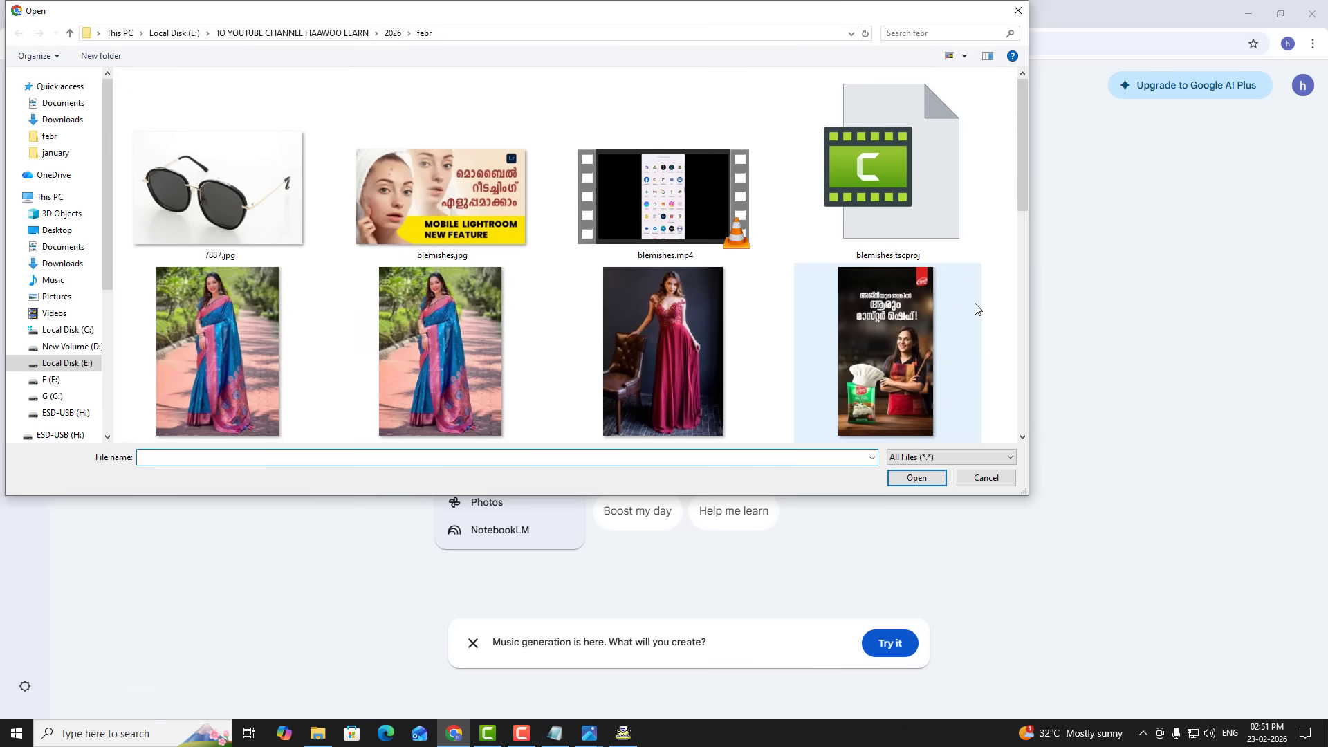
left_click_drag(1023, 181, 978, 290)
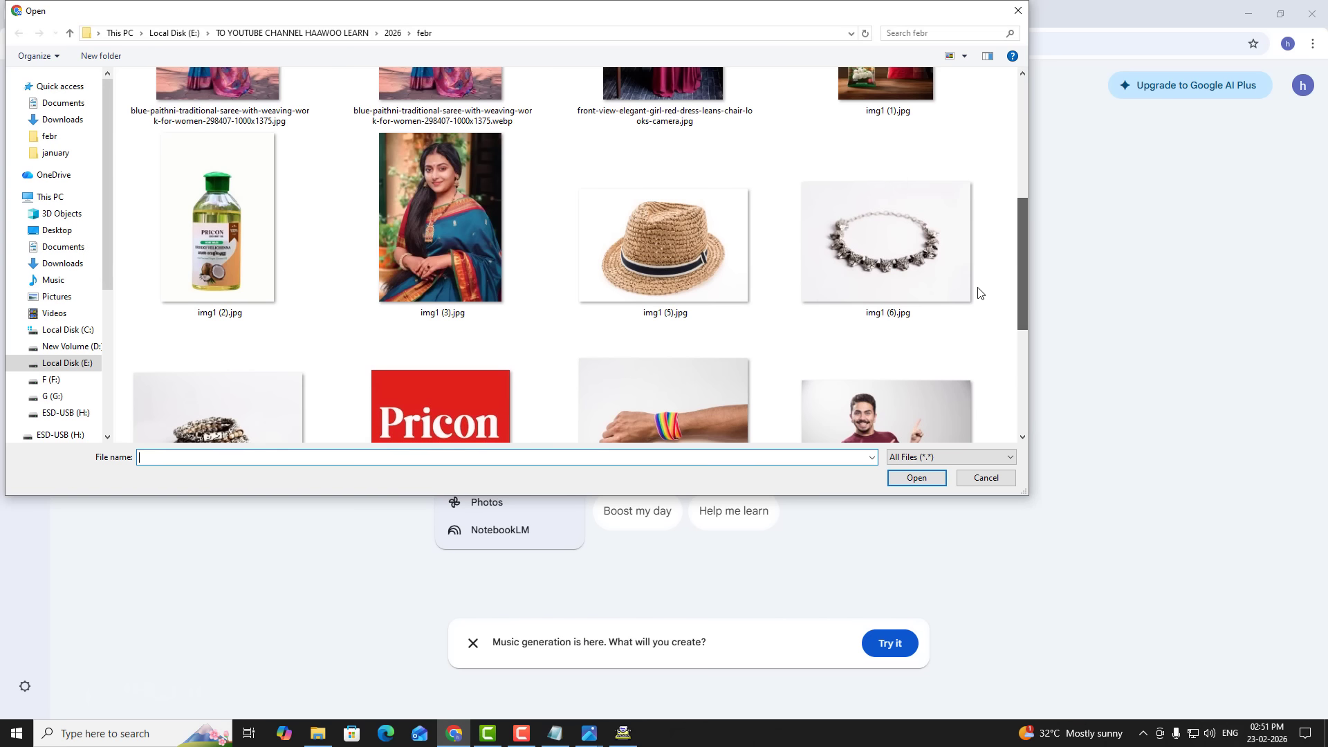
left_click(425, 177)
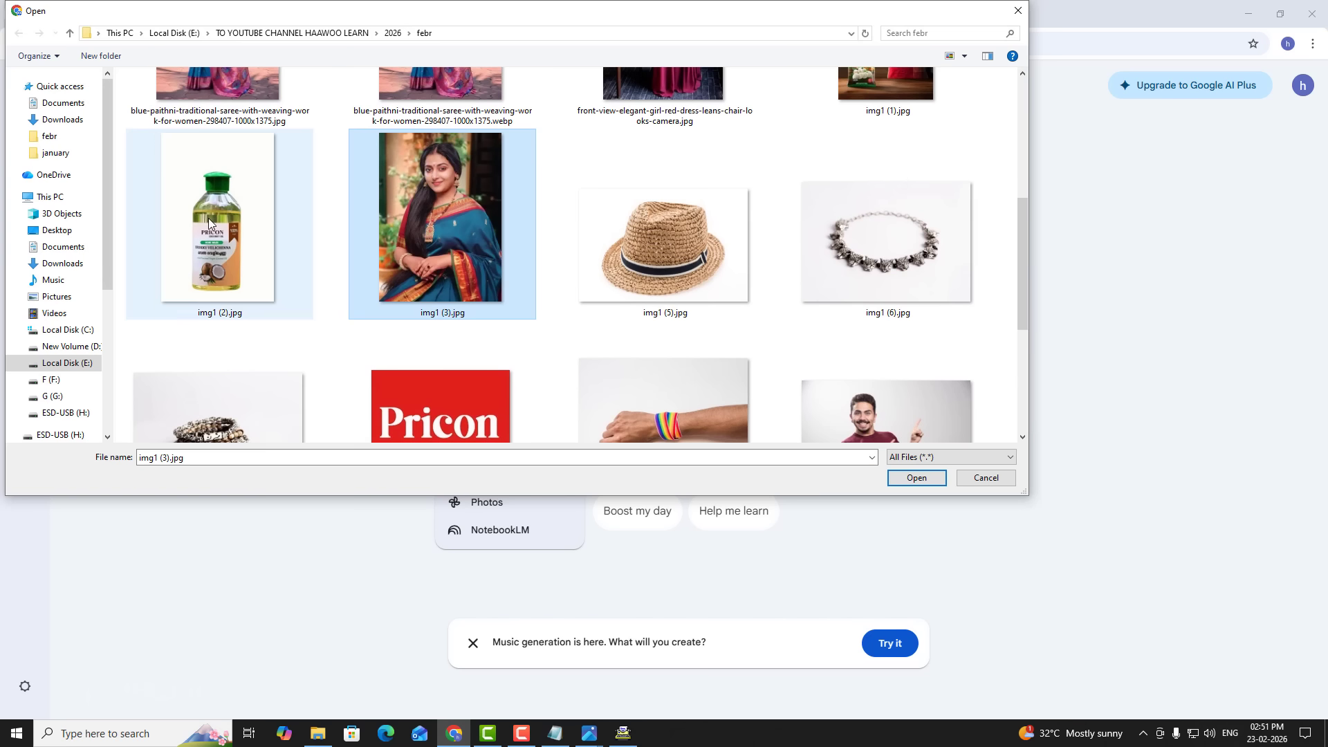
left_click(209, 223, "ctrl")
scroll(209, 222, "down", 1)
left_click(457, 359, "ctrl")
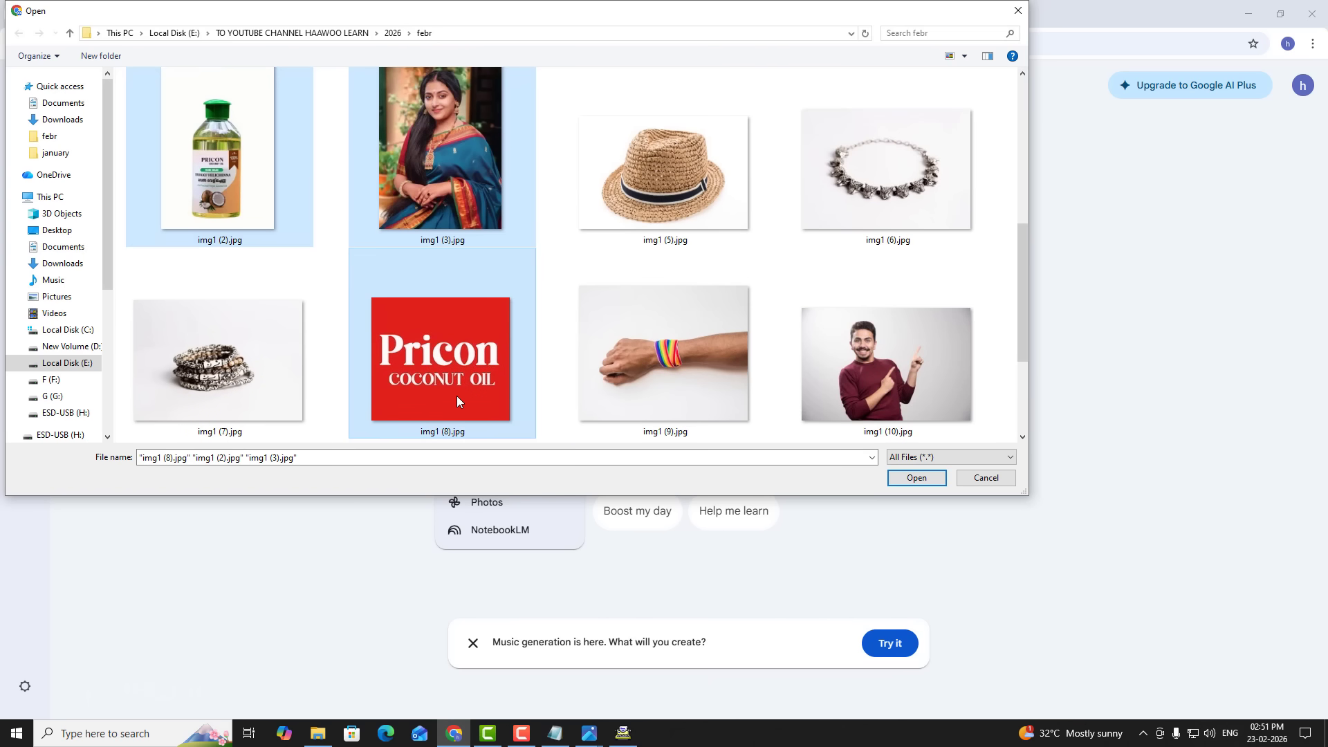
left_click(916, 477)
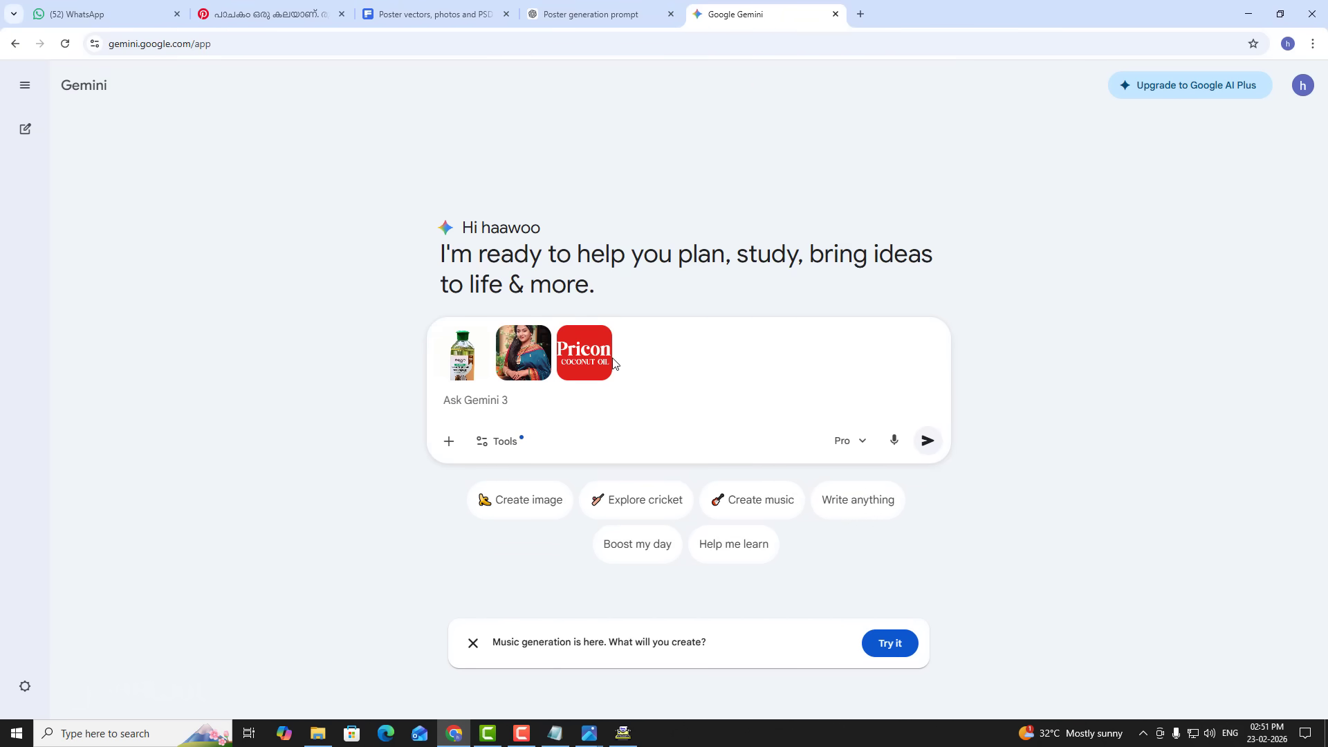
Enable the Create image tool for the chat and choose the Pro model.
left_click(503, 450)
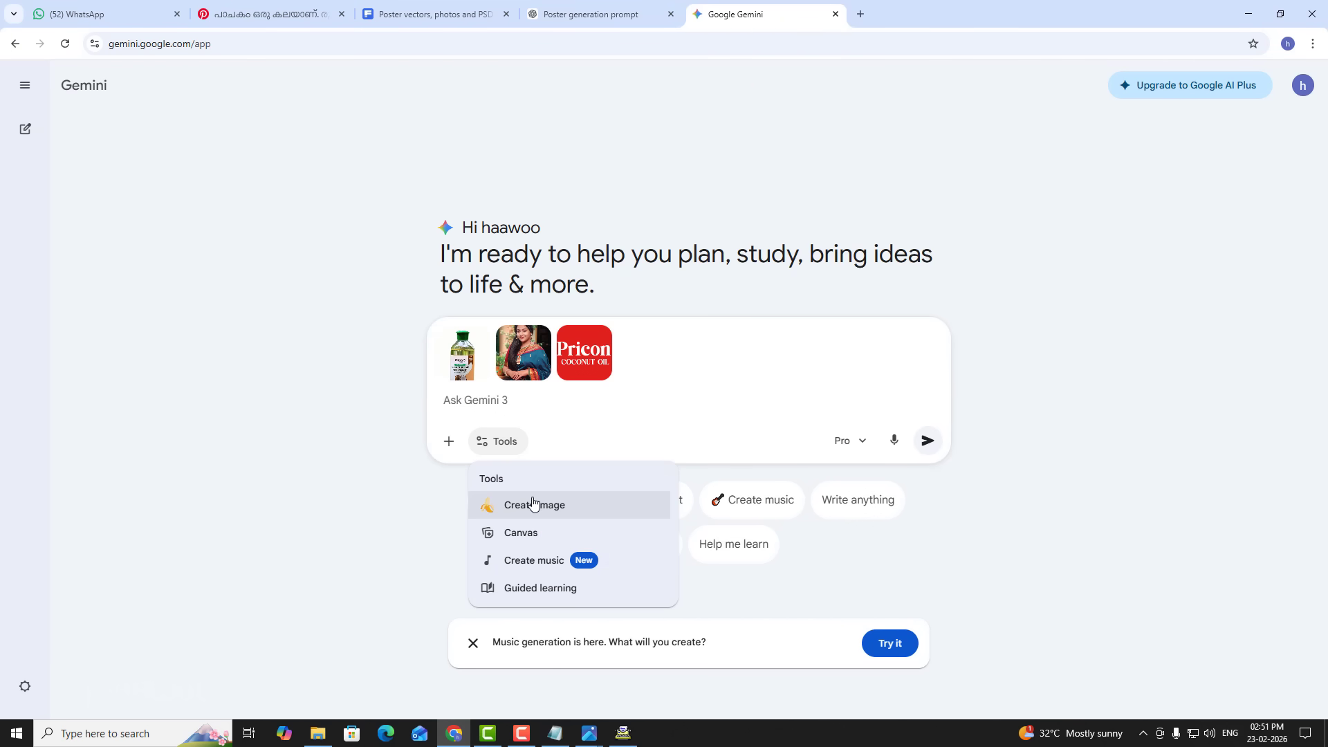
left_click(533, 504)
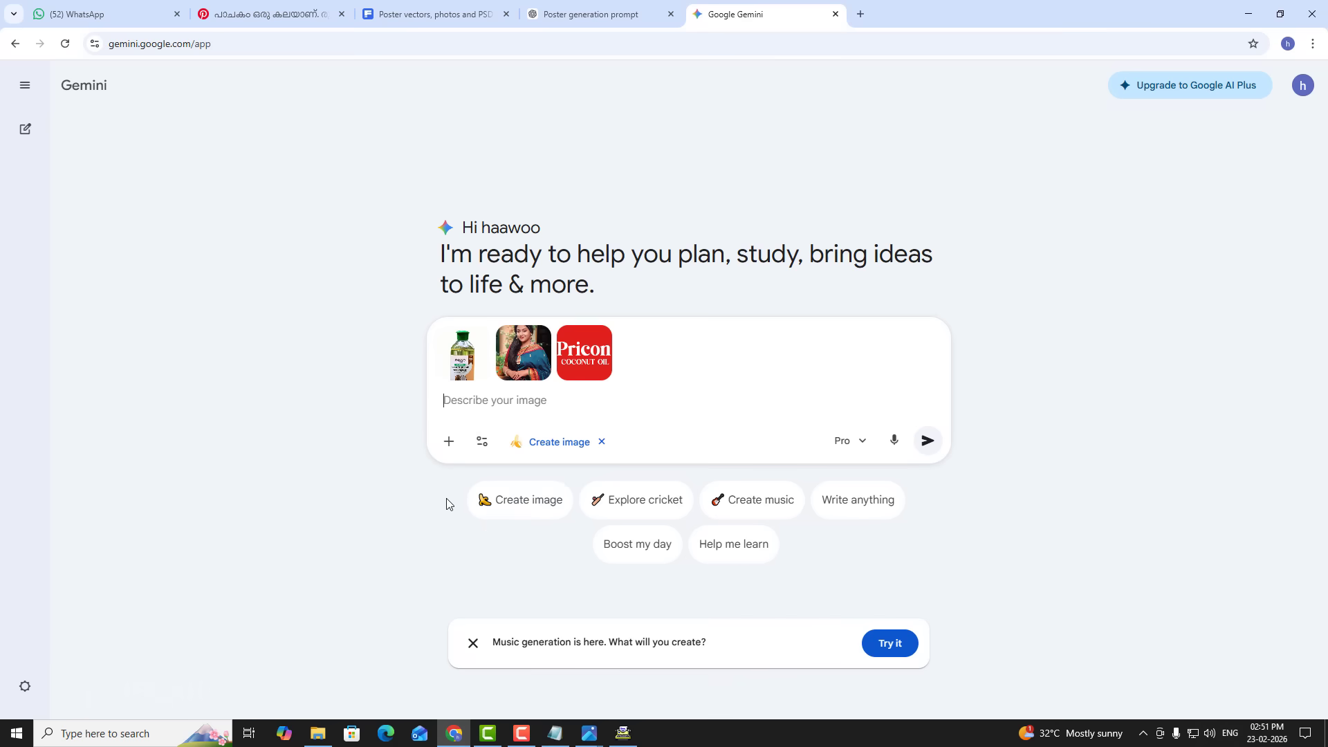
left_click(859, 442)
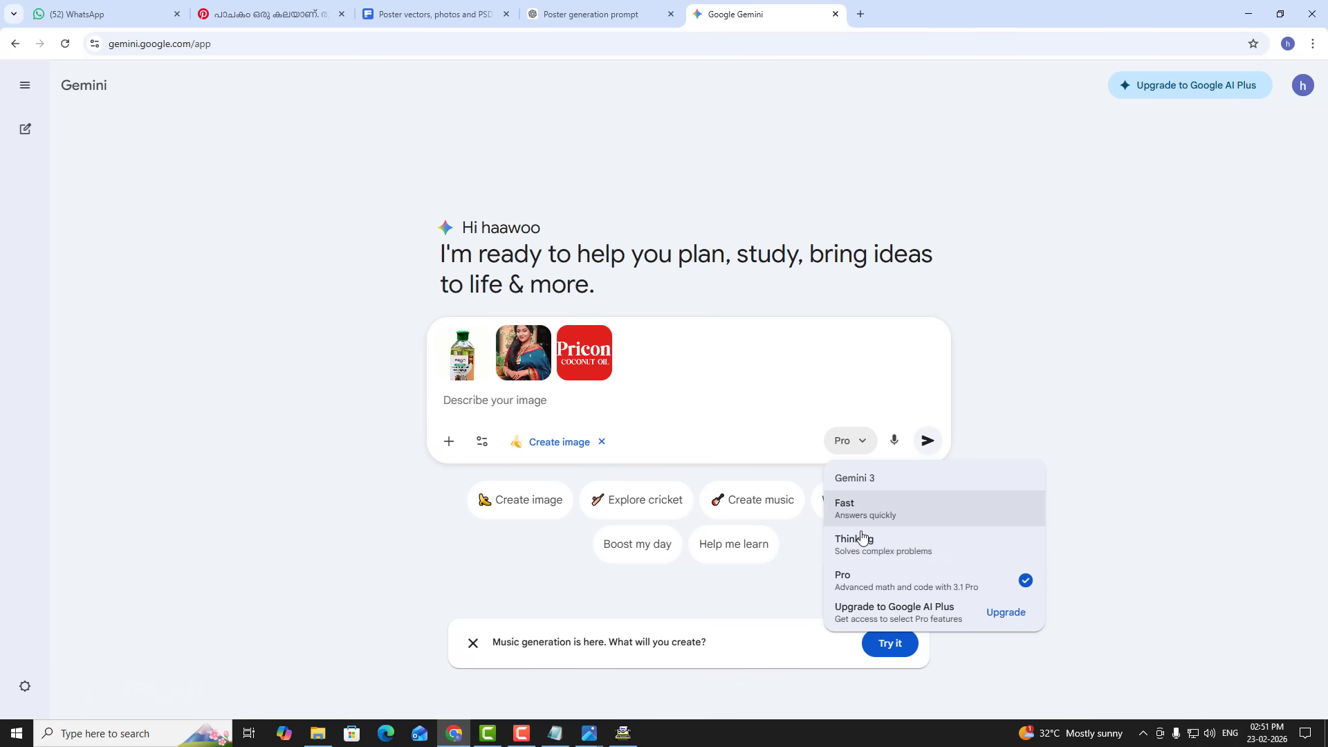
left_click(904, 585)
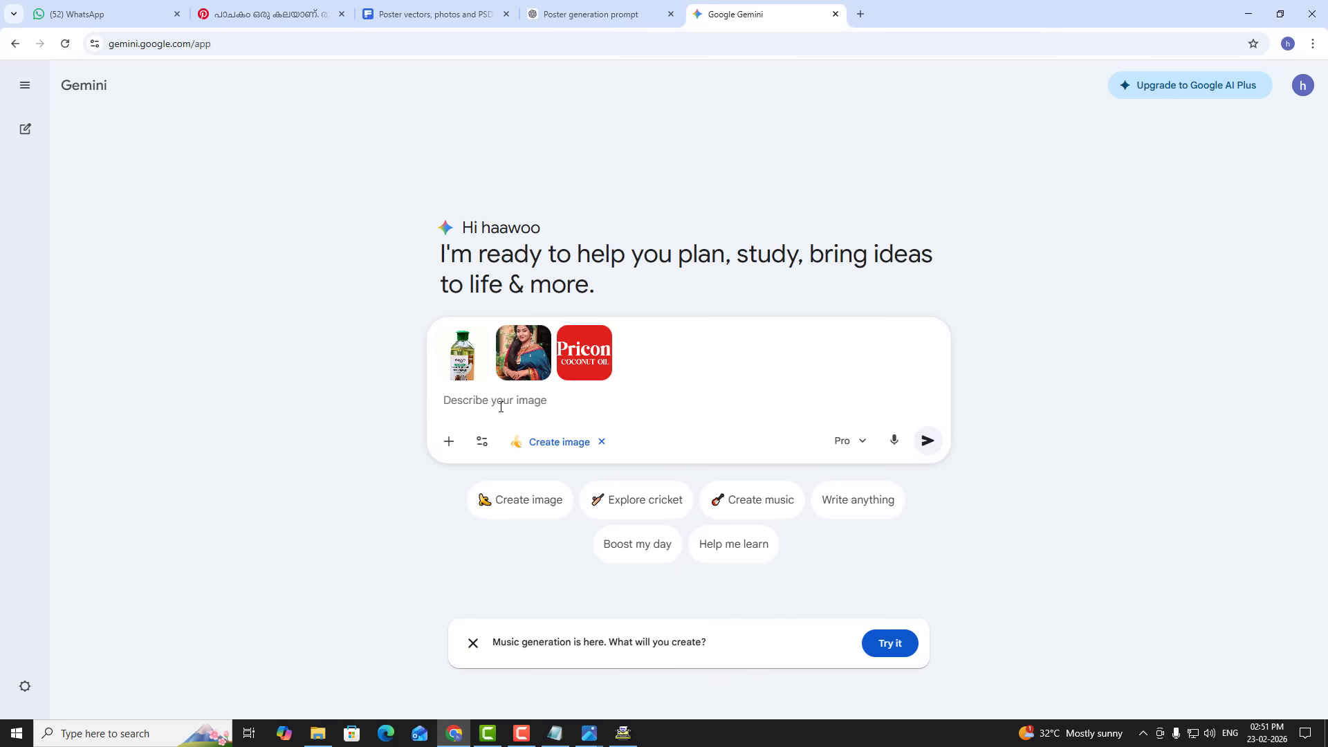
Paste the edited poster prompt below the attached images, review its text and submit it.
key("ctrl+v")
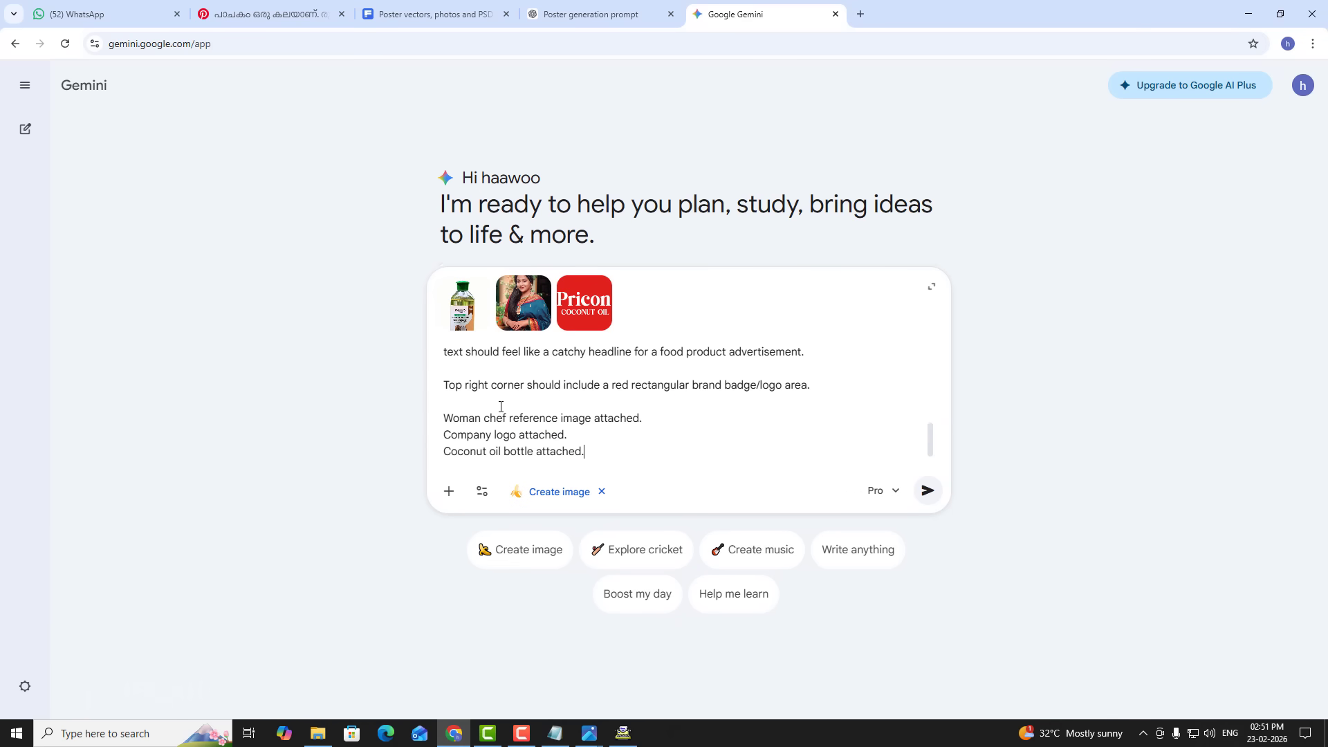
left_click_drag(932, 451, 928, 379)
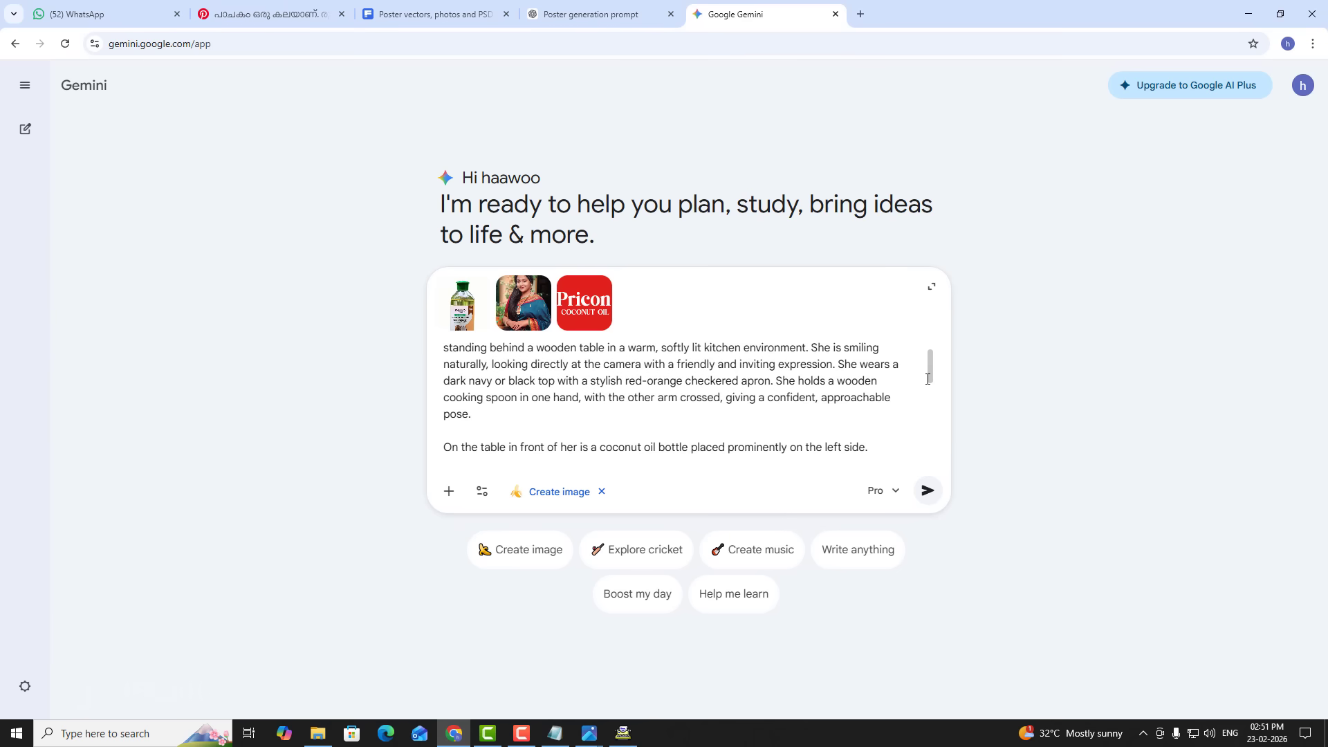
left_click_drag(927, 378, 900, 444)
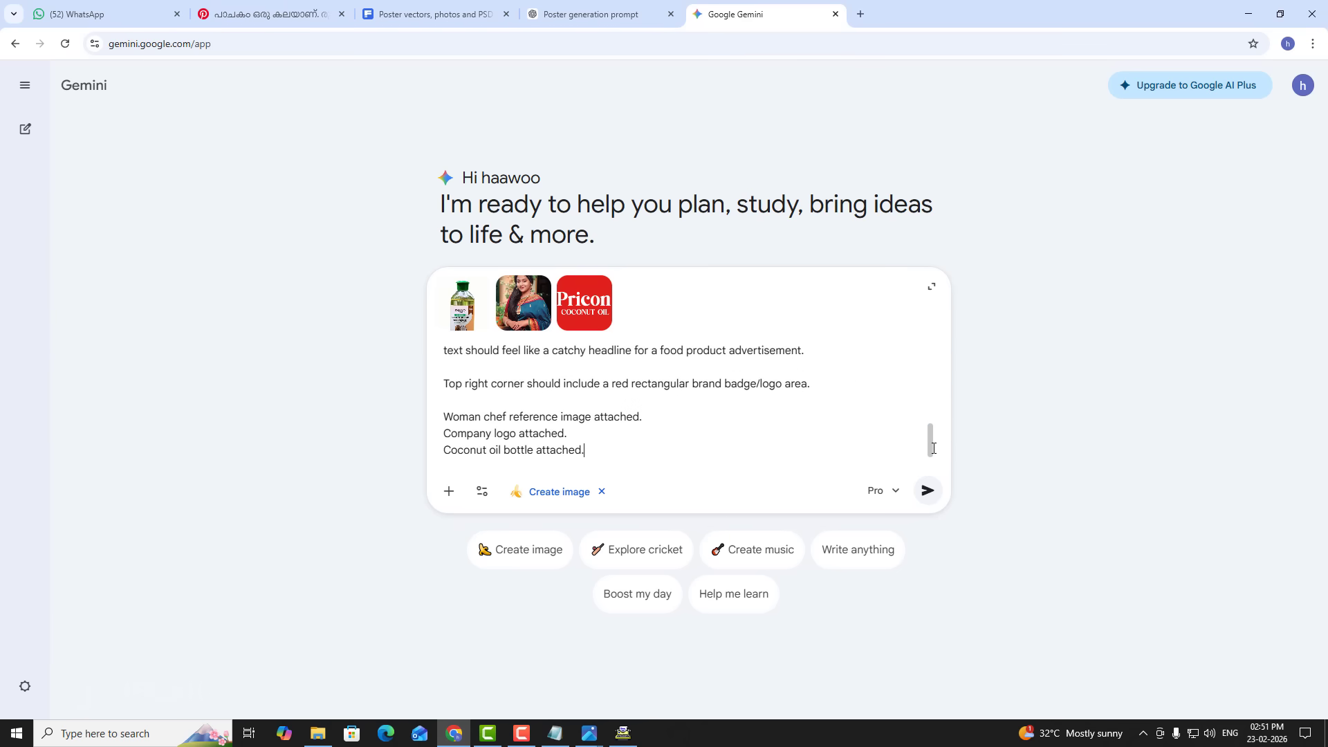
scroll(925, 432, "up", 1)
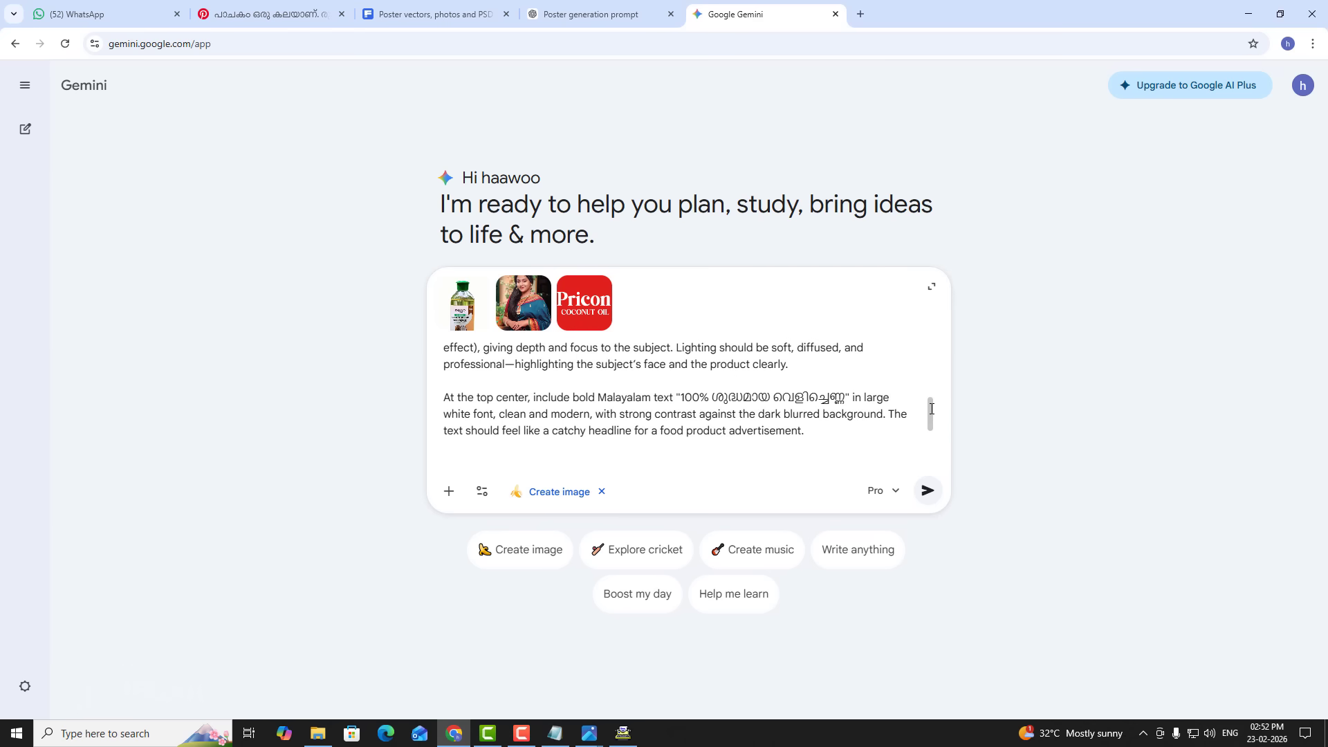
left_click_drag(931, 409, 930, 458)
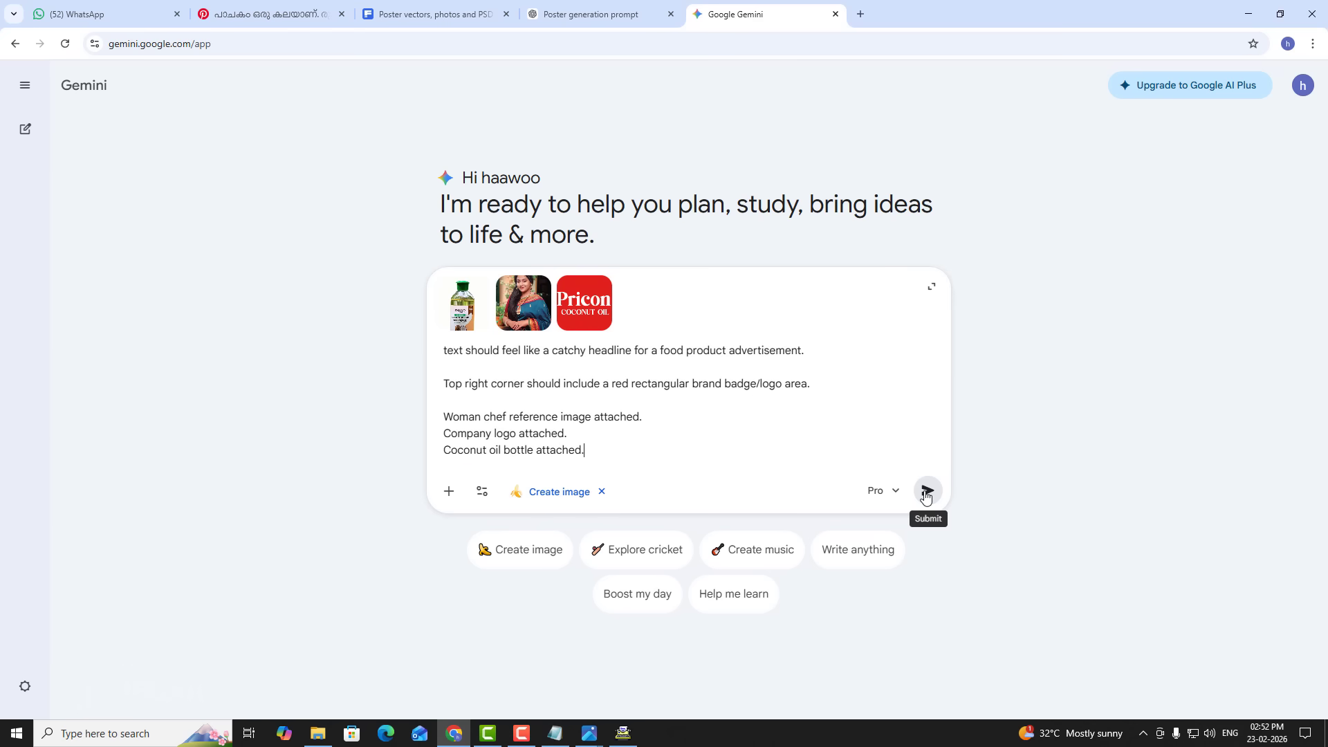
left_click(926, 493)
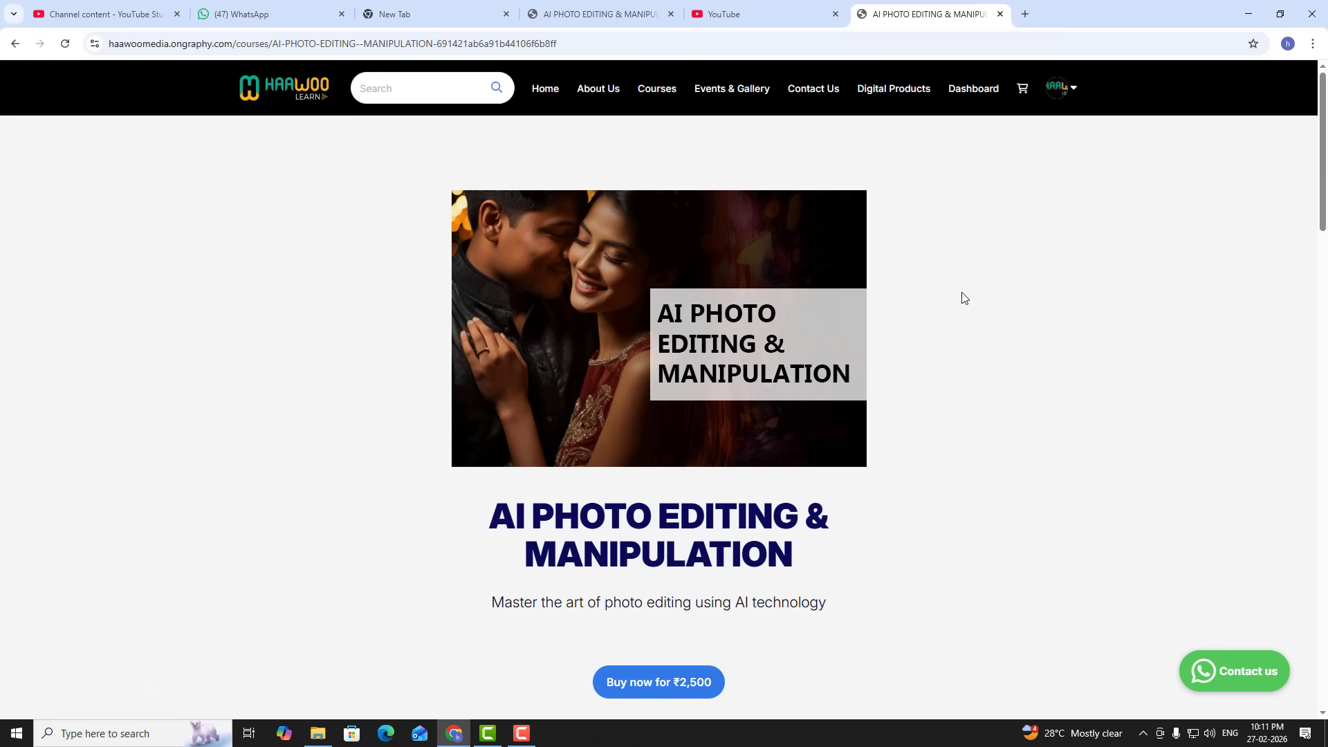
Open the AI Photo Editing & Manipulation course from the Haawoo Learn course list and view its description and syllabus overview.
scroll(962, 297, "down", 1)
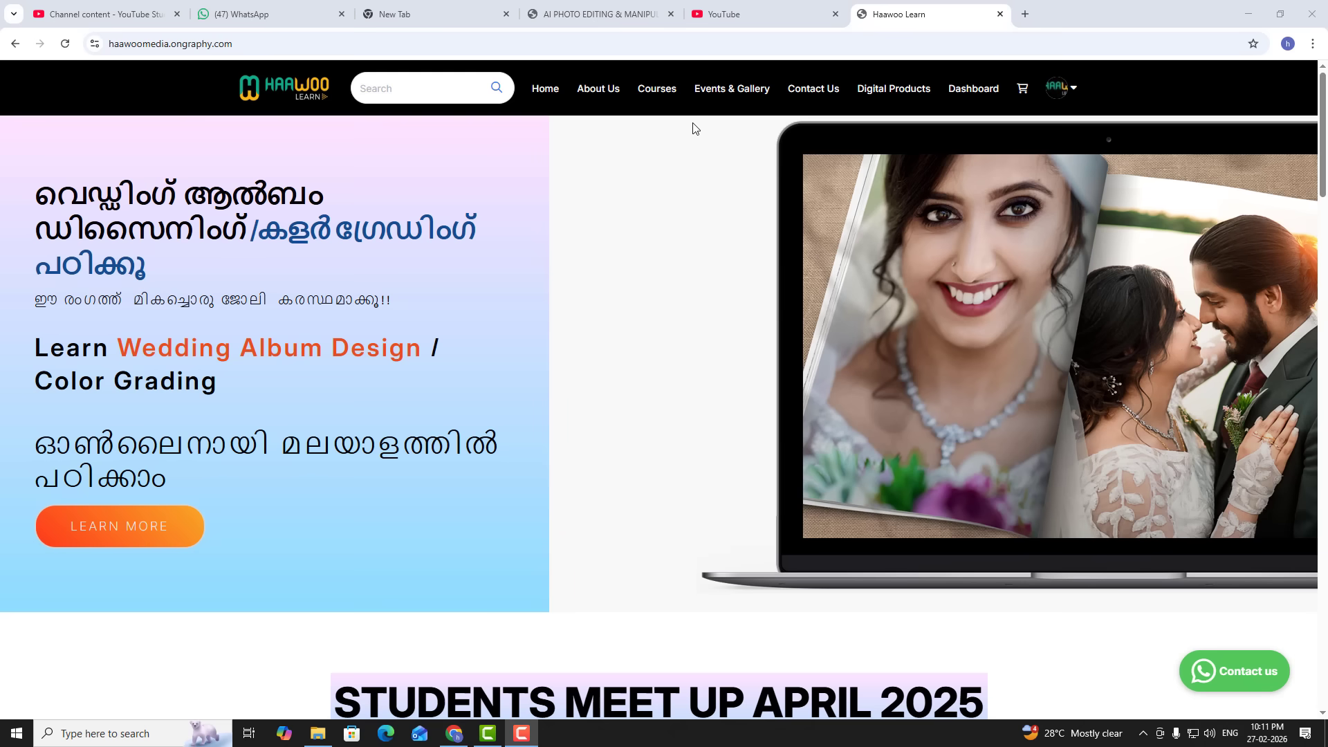
left_click(655, 92)
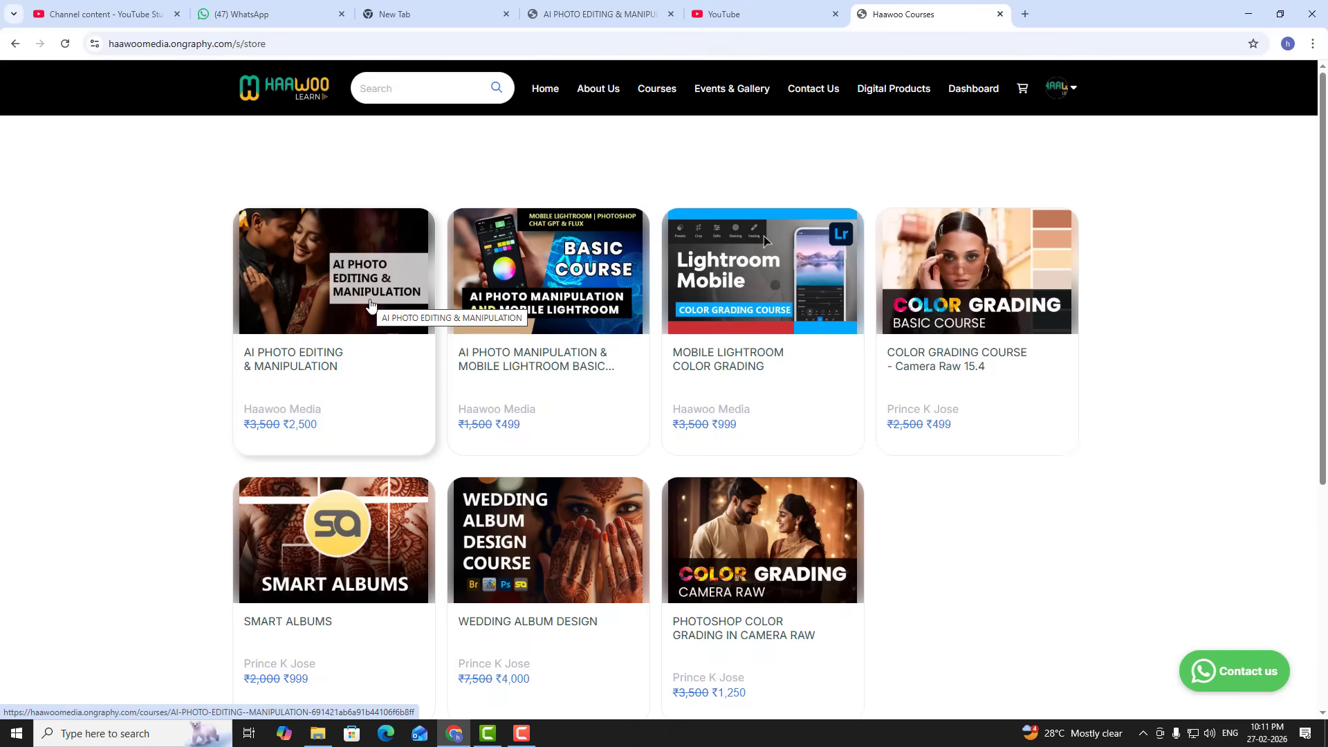
left_click(333, 283)
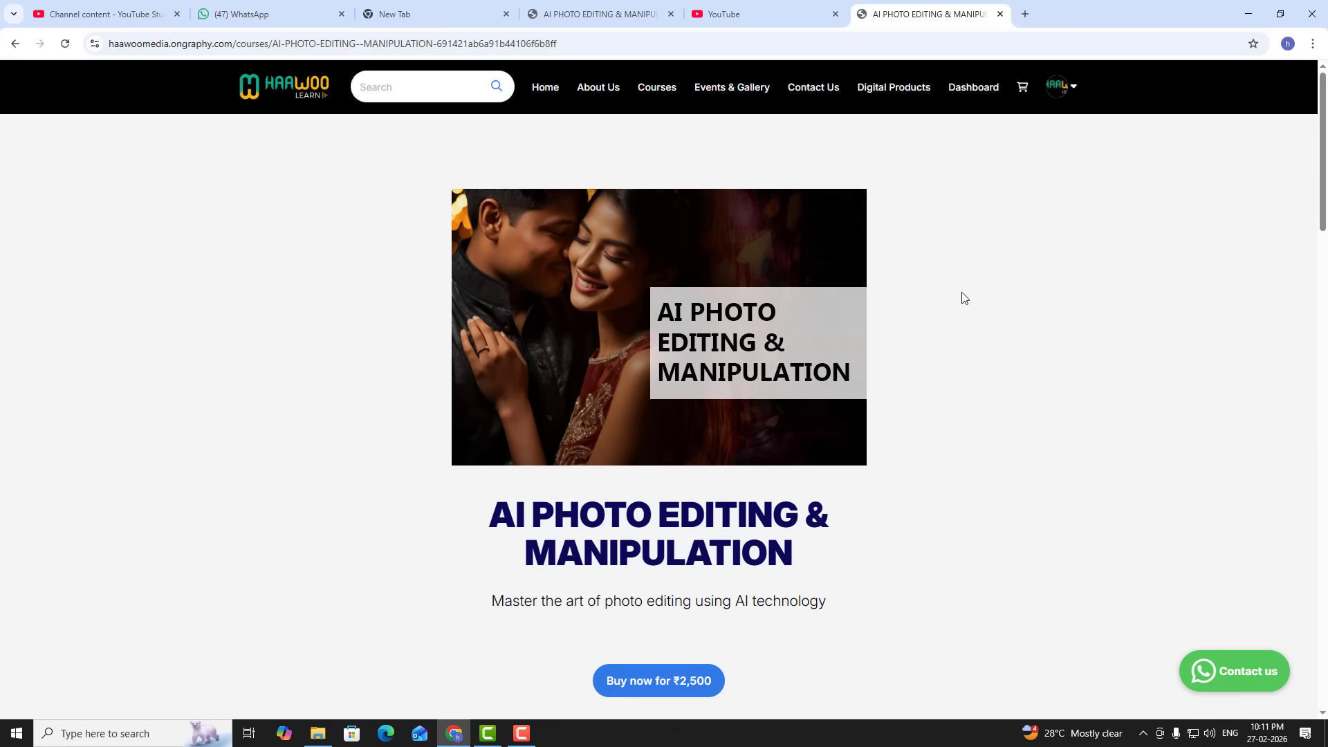
scroll(964, 299, "down", 8)
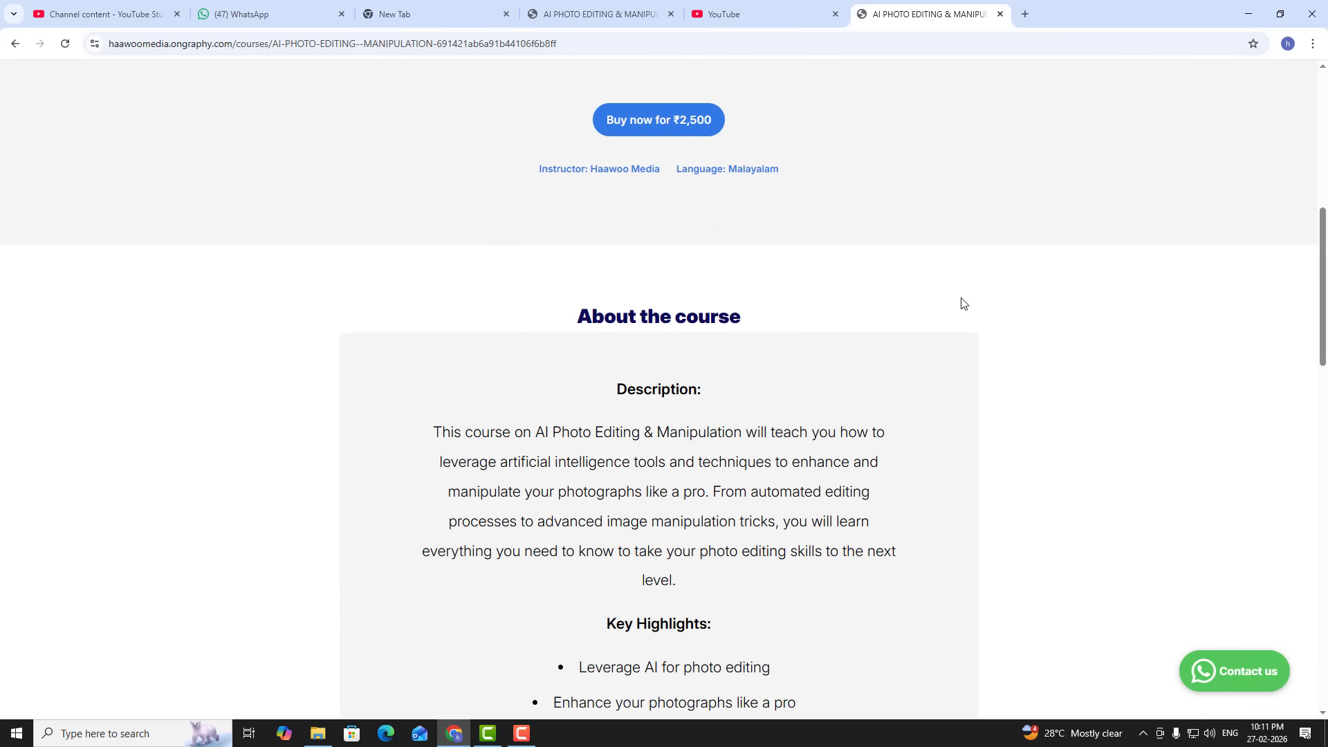
scroll(964, 303, "down", 14)
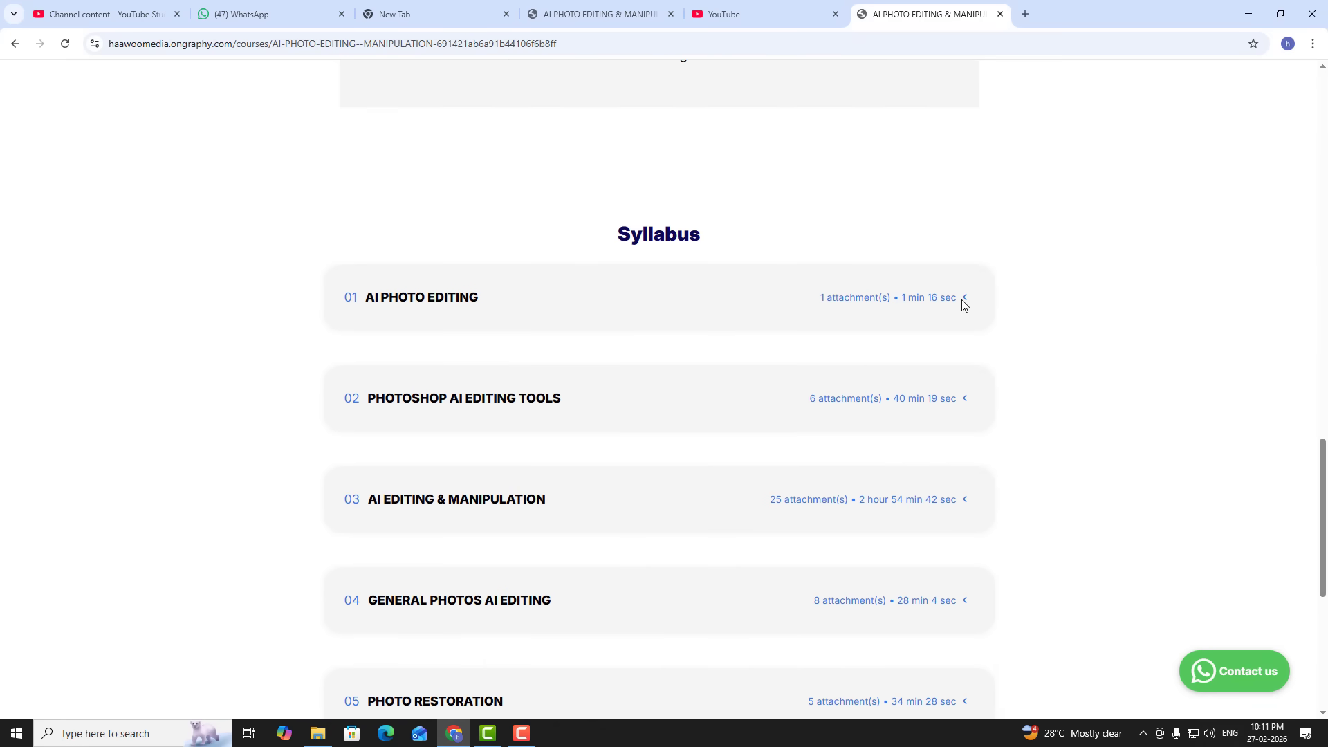
Examine the expanded syllabus of the AI Photo Editing & Manipulation course, from the introduction through the General Photos AI Editing lessons.
left_click(560, 9)
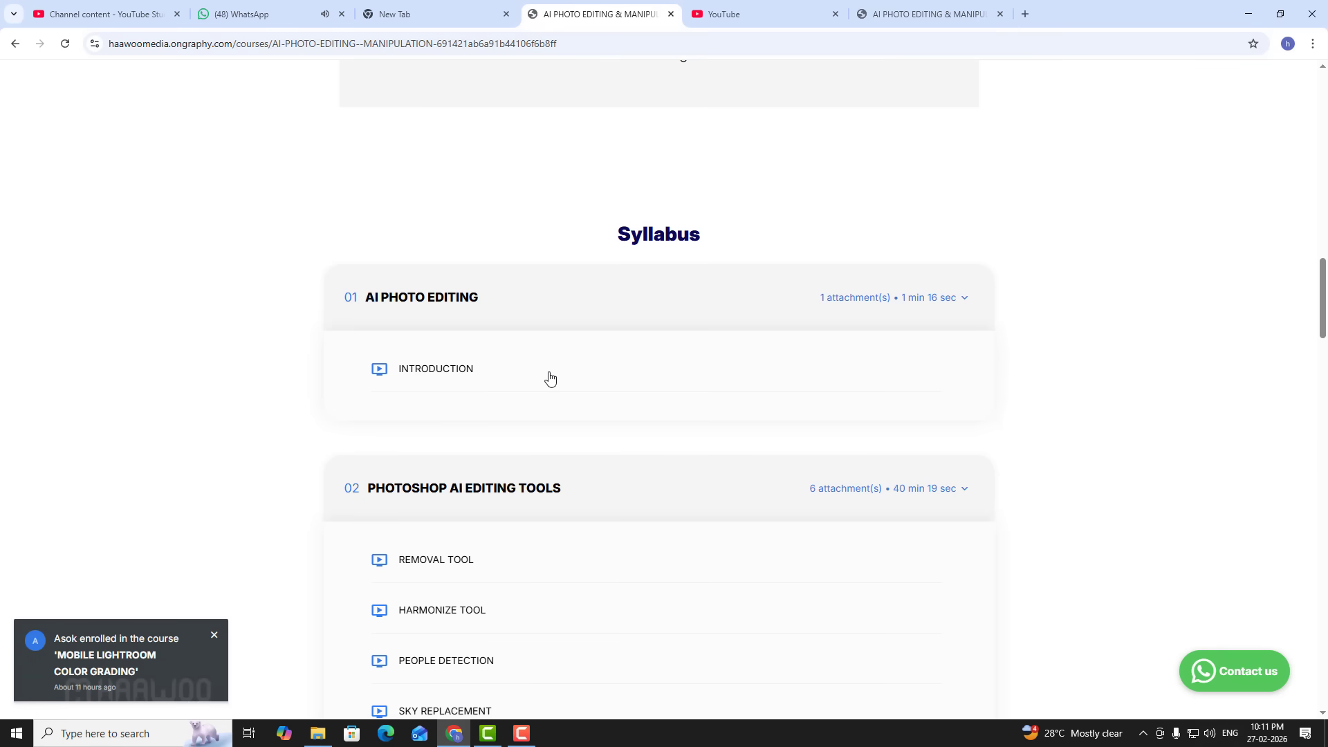
scroll(550, 378, "down", 3)
scroll(549, 378, "down", 1)
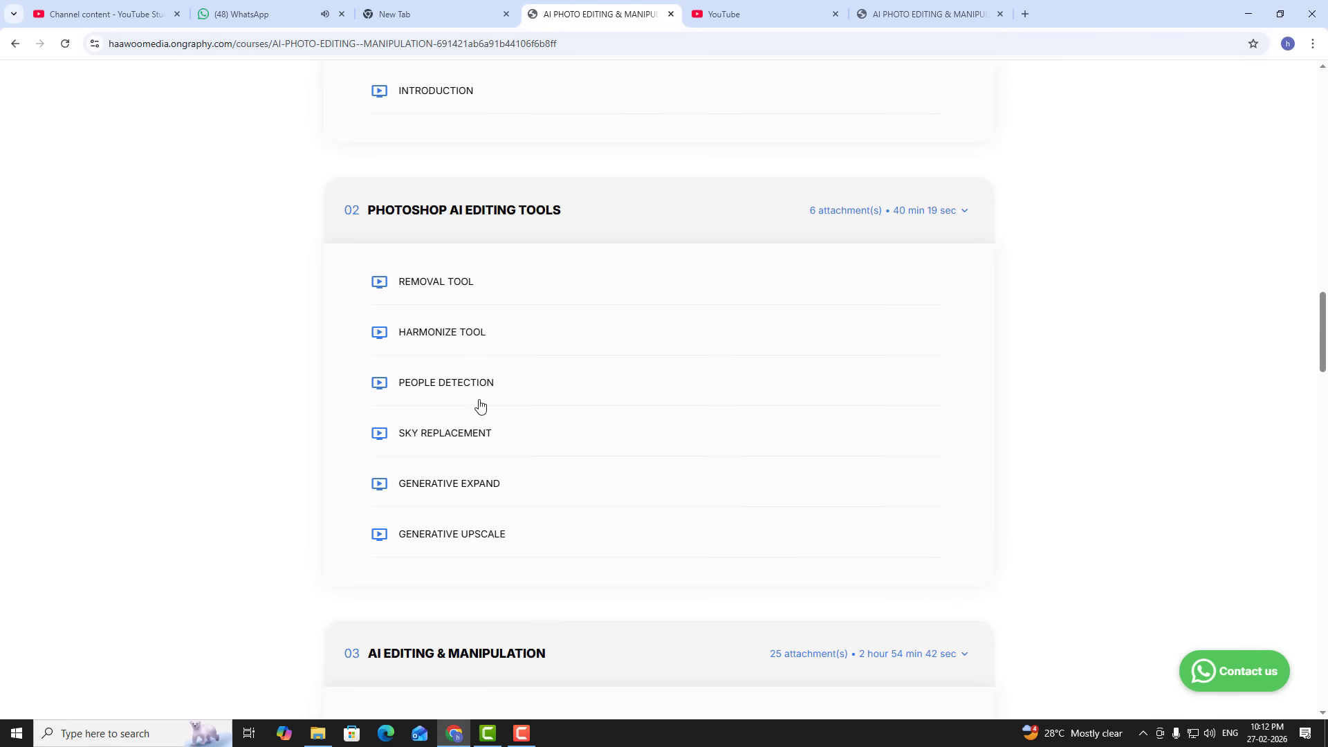
scroll(480, 404, "down", 5)
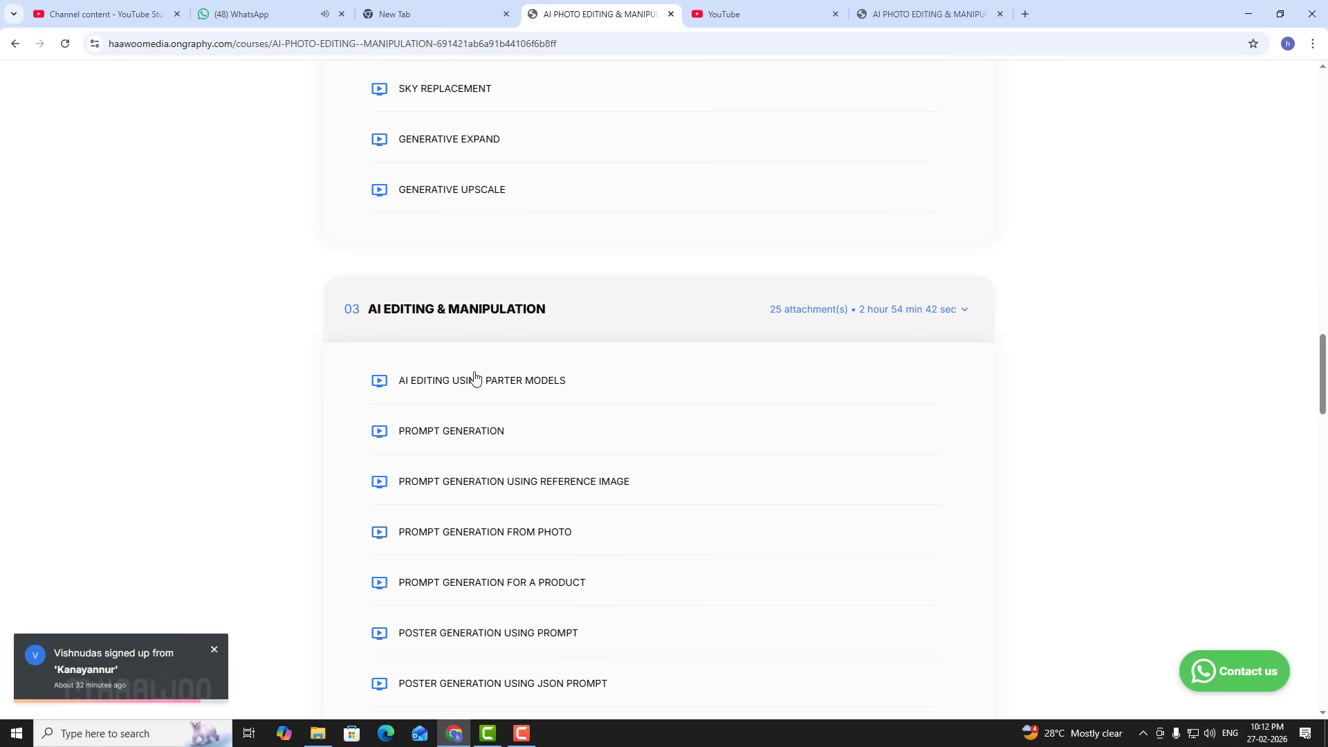
scroll(544, 330, "down", 2)
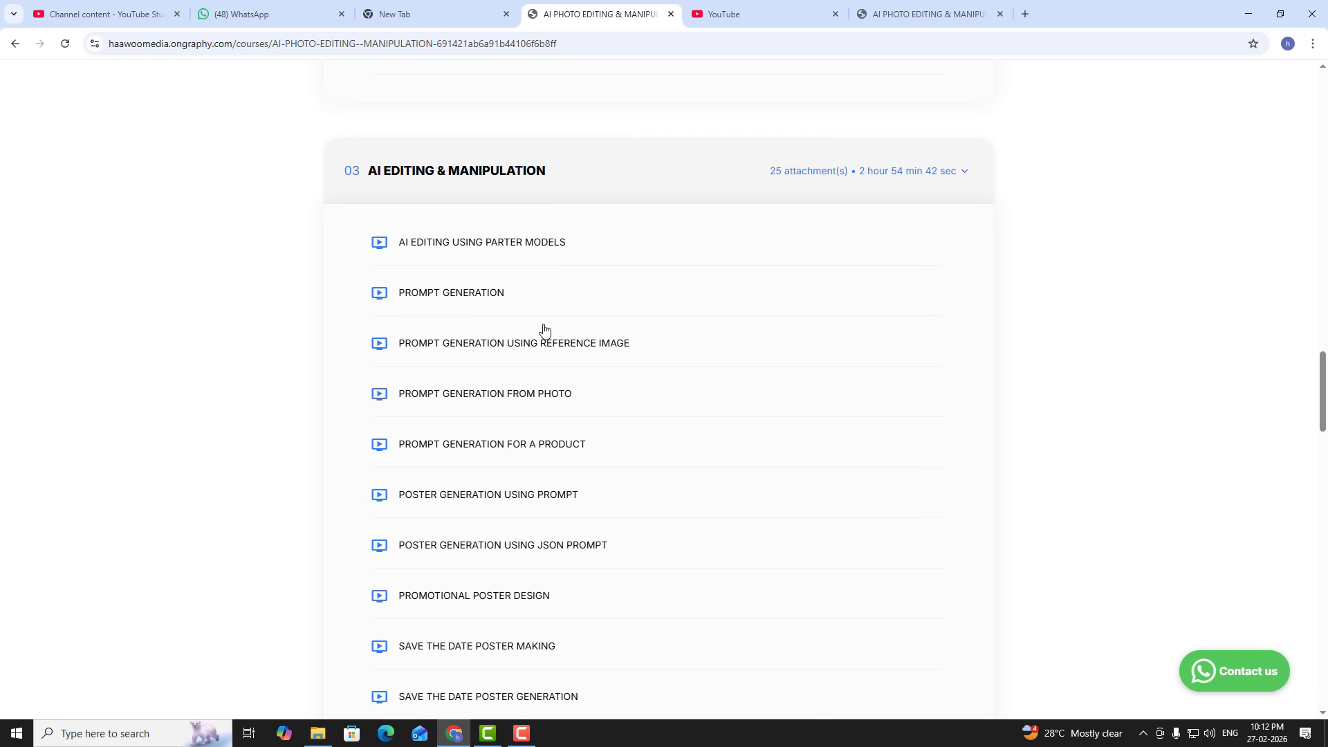
scroll(544, 330, "down", 1)
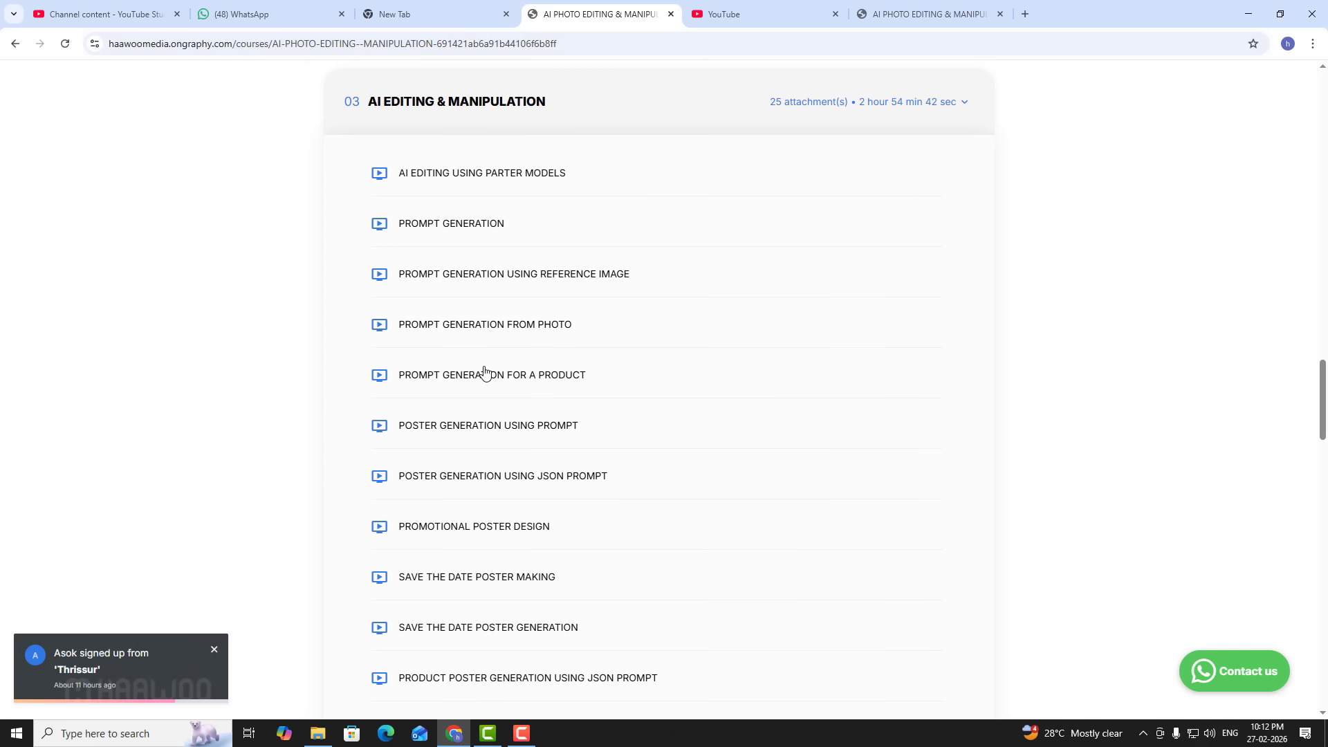
scroll(484, 372, "down", 1)
scroll(484, 371, "down", 1)
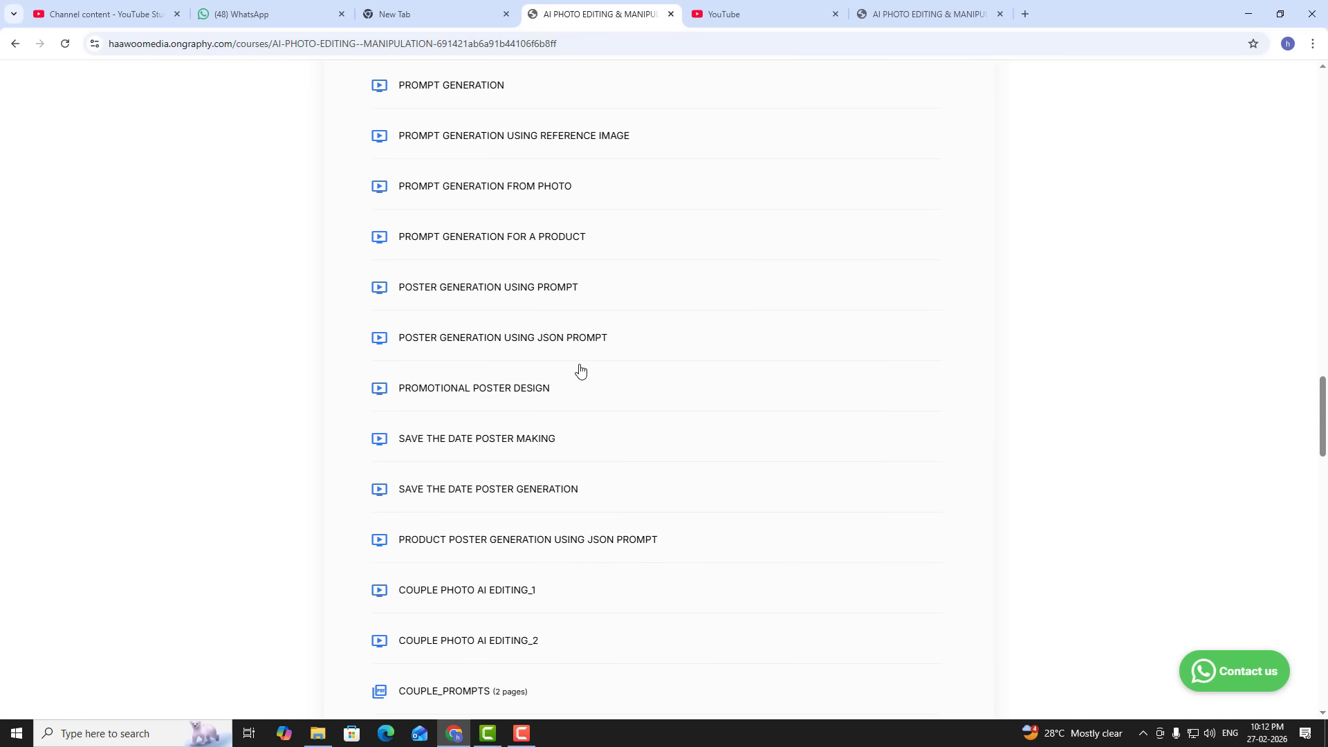
scroll(579, 369, "down", 3)
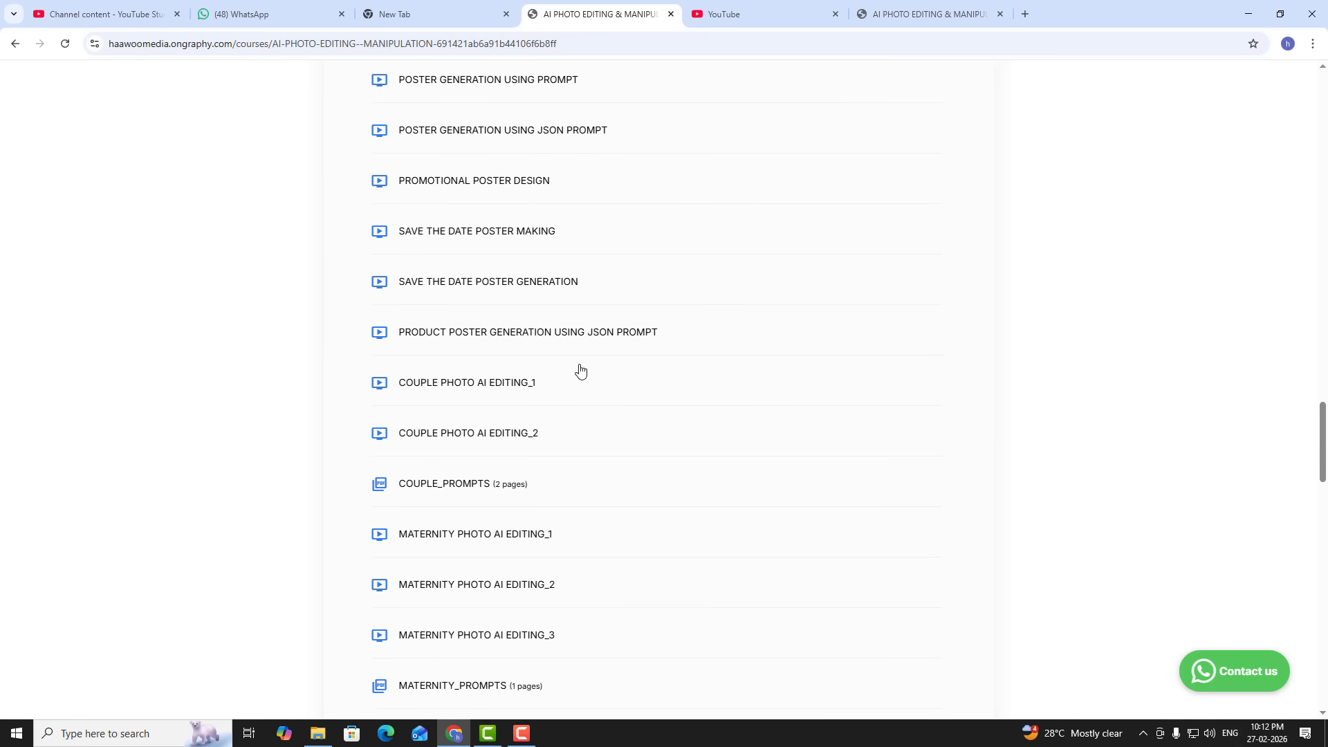
scroll(579, 371, "down", 2)
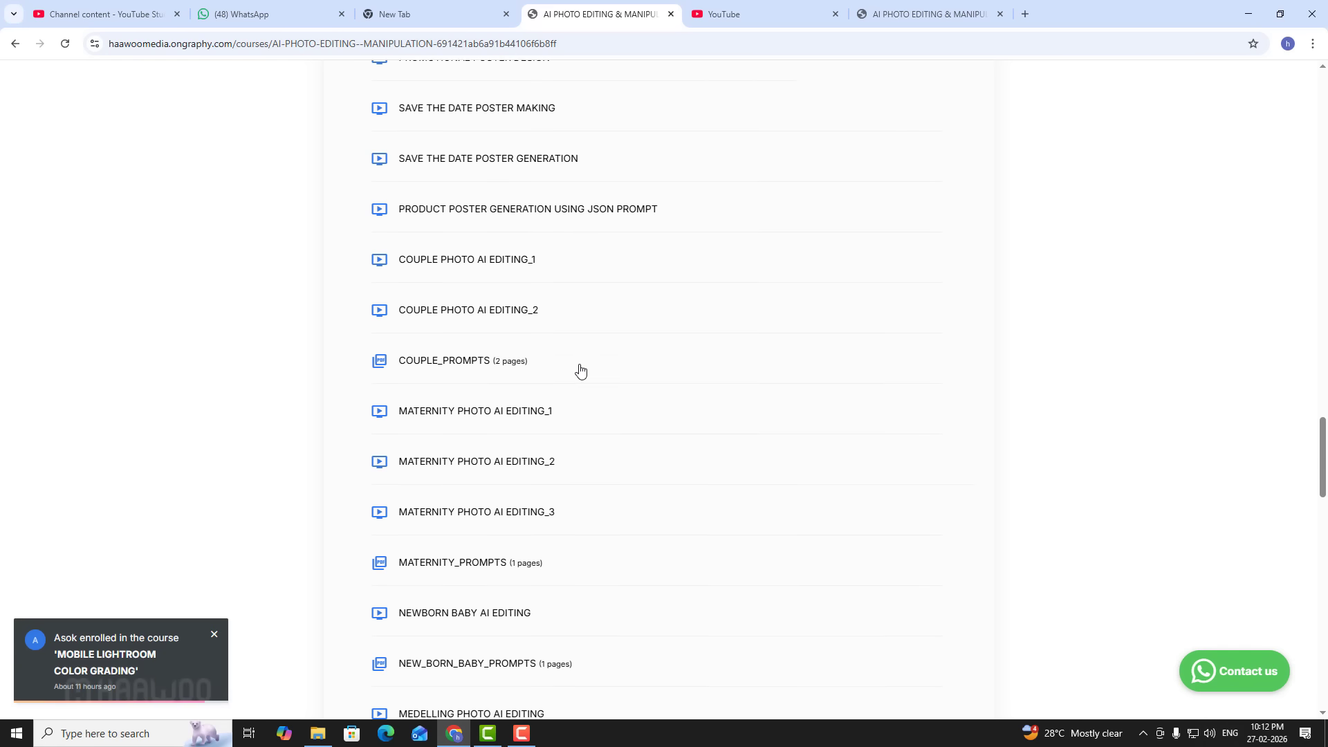
scroll(579, 372, "down", 1)
scroll(580, 371, "down", 1)
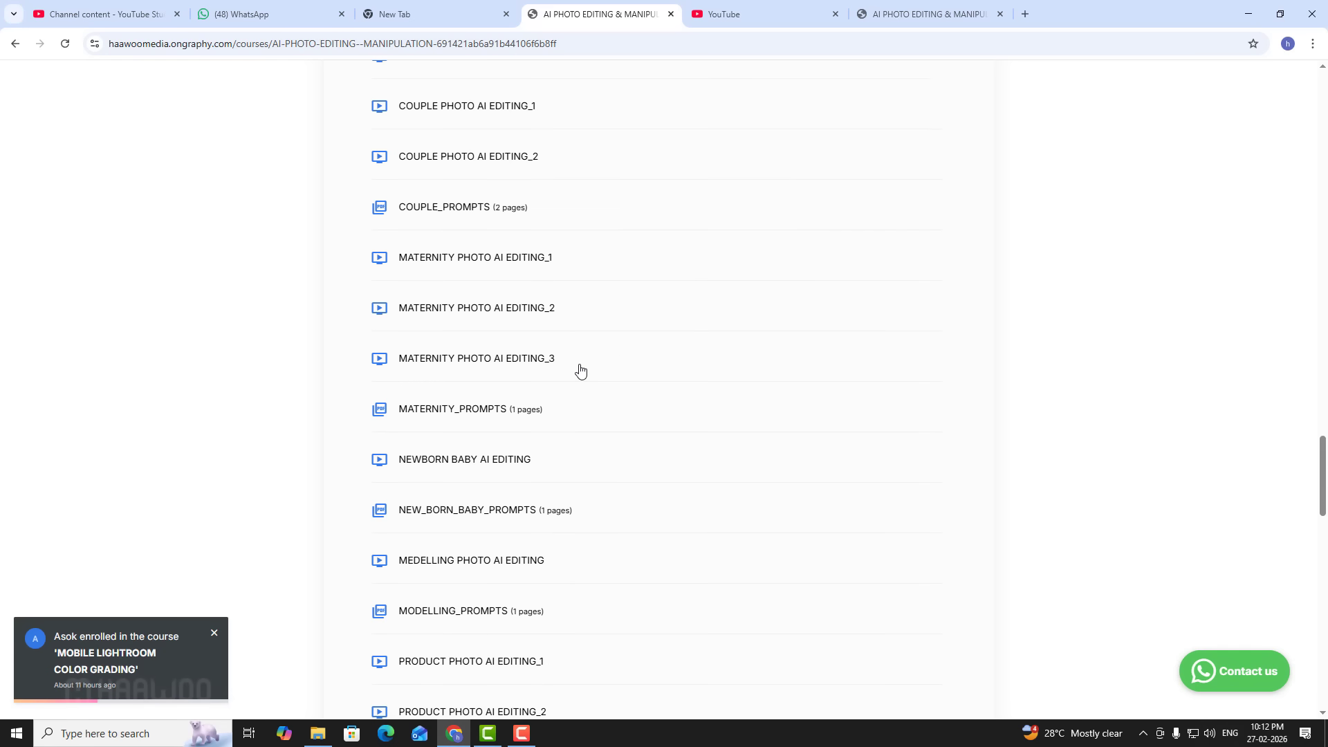
scroll(546, 361, "down", 1)
scroll(518, 340, "down", 4)
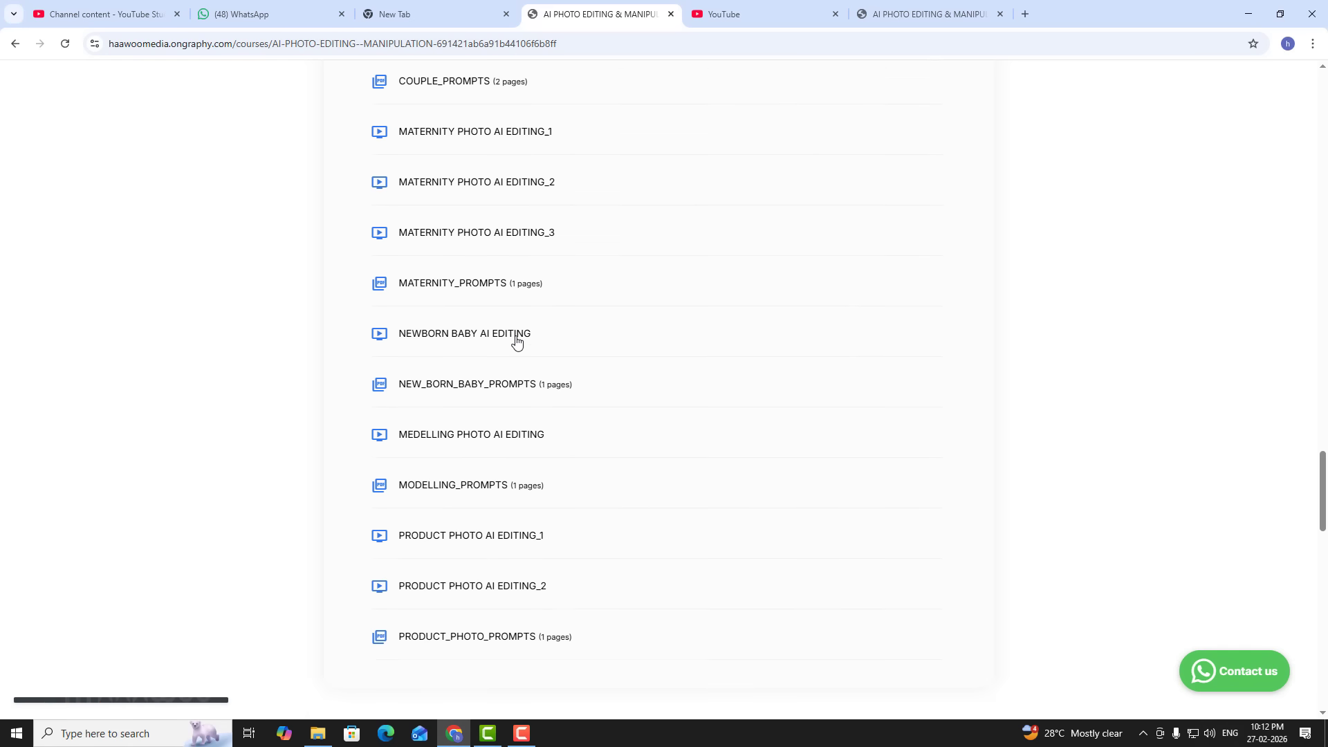
scroll(515, 339, "up", 1)
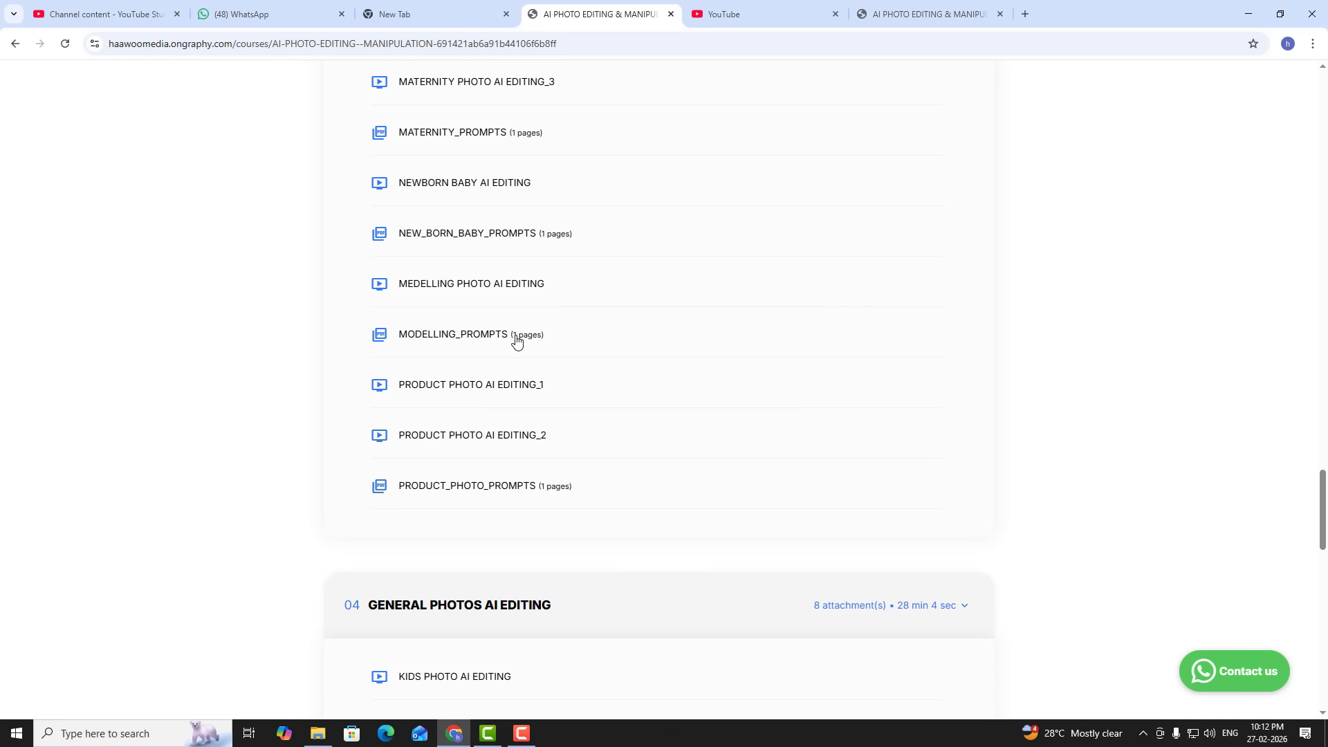
scroll(515, 340, "down", 4)
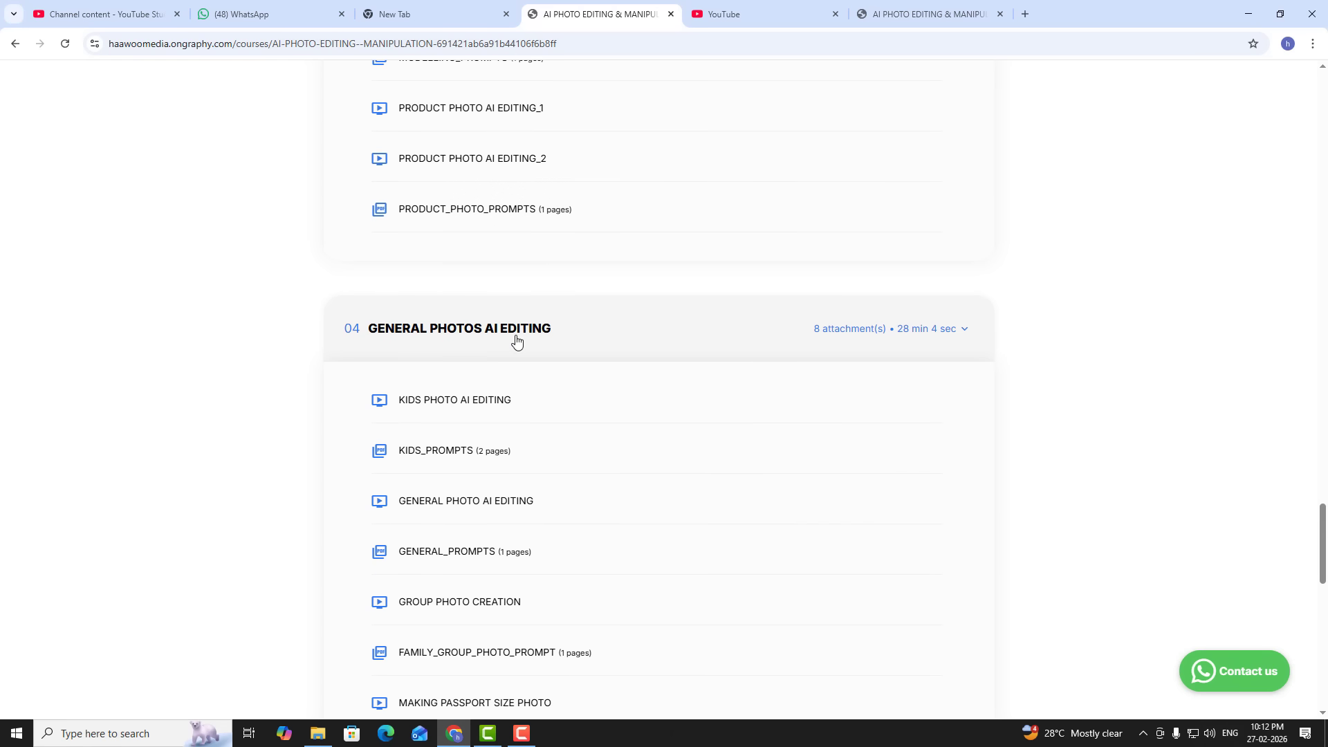
scroll(515, 340, "down", 2)
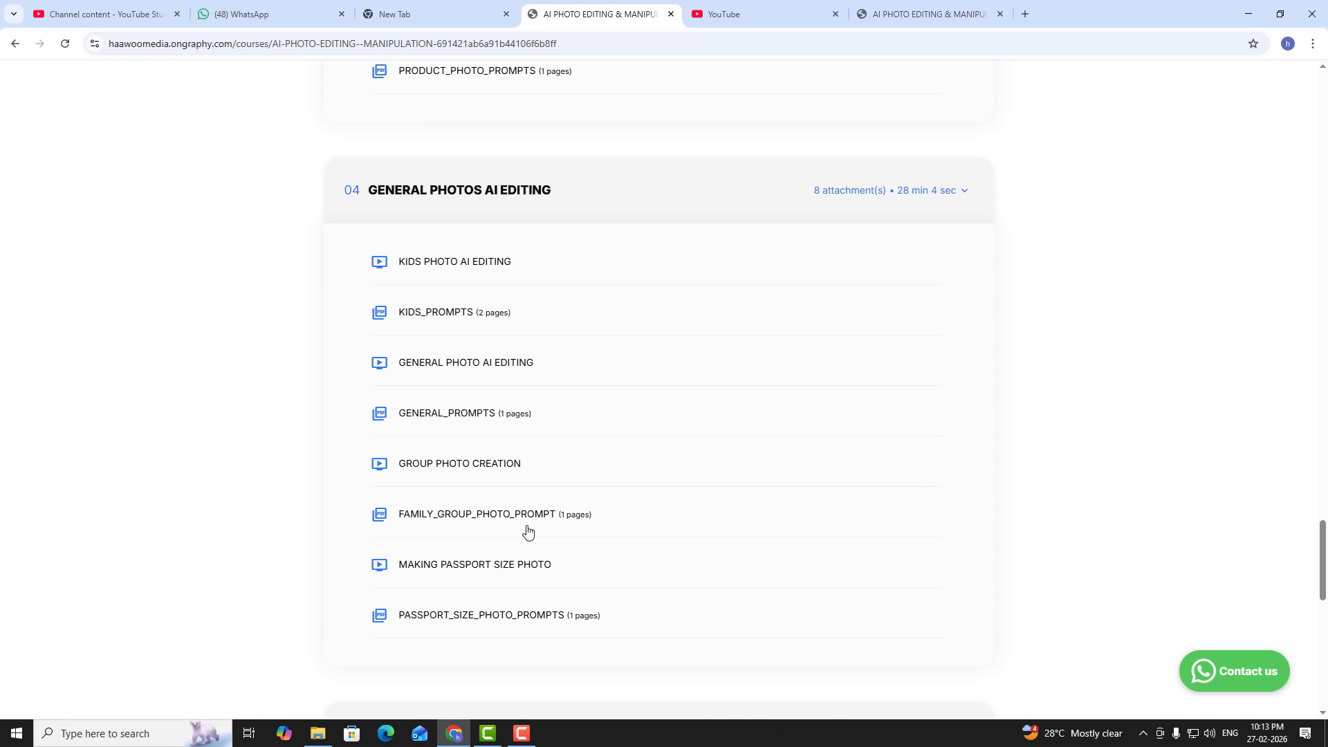
Examine the Photo Restoration lessons in the rest of the syllabus and return to the AI Photo Editing & Manipulation course heading and price.
scroll(527, 531, "down", 2)
scroll(527, 531, "down", 3)
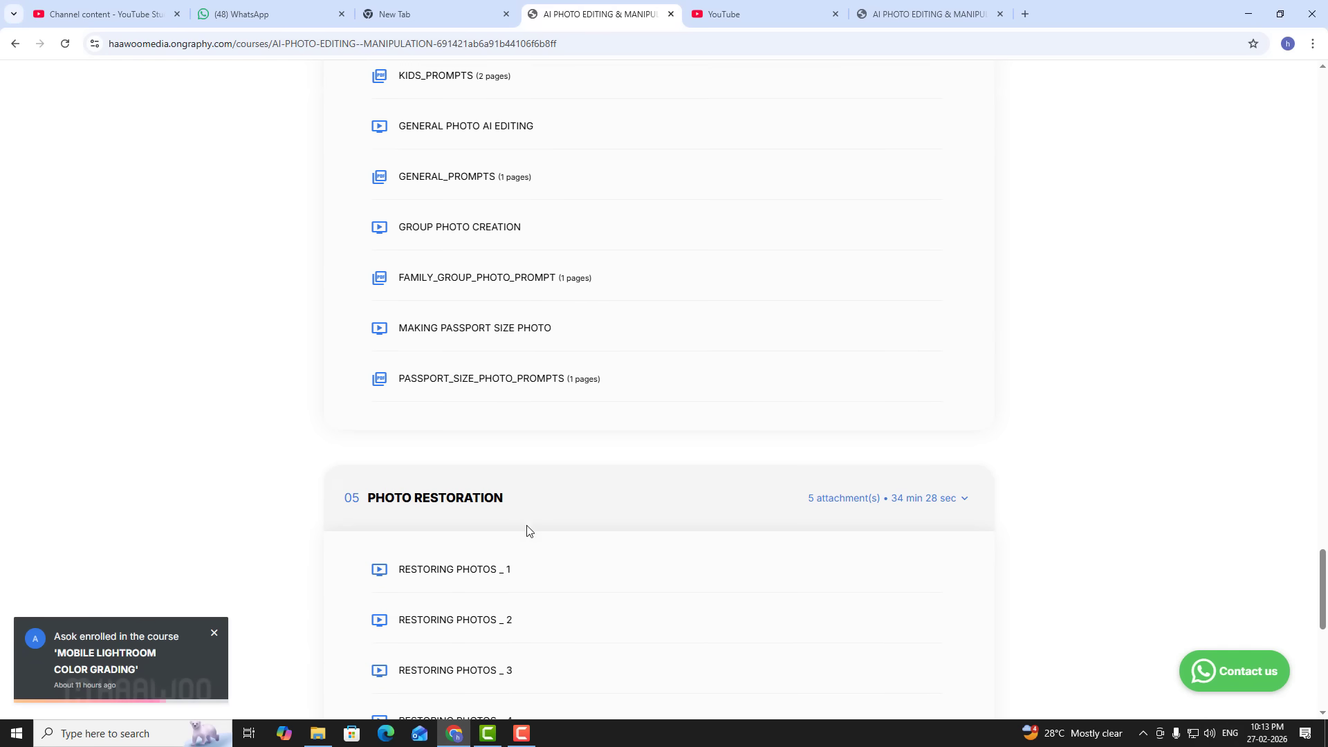
scroll(527, 531, "down", 1)
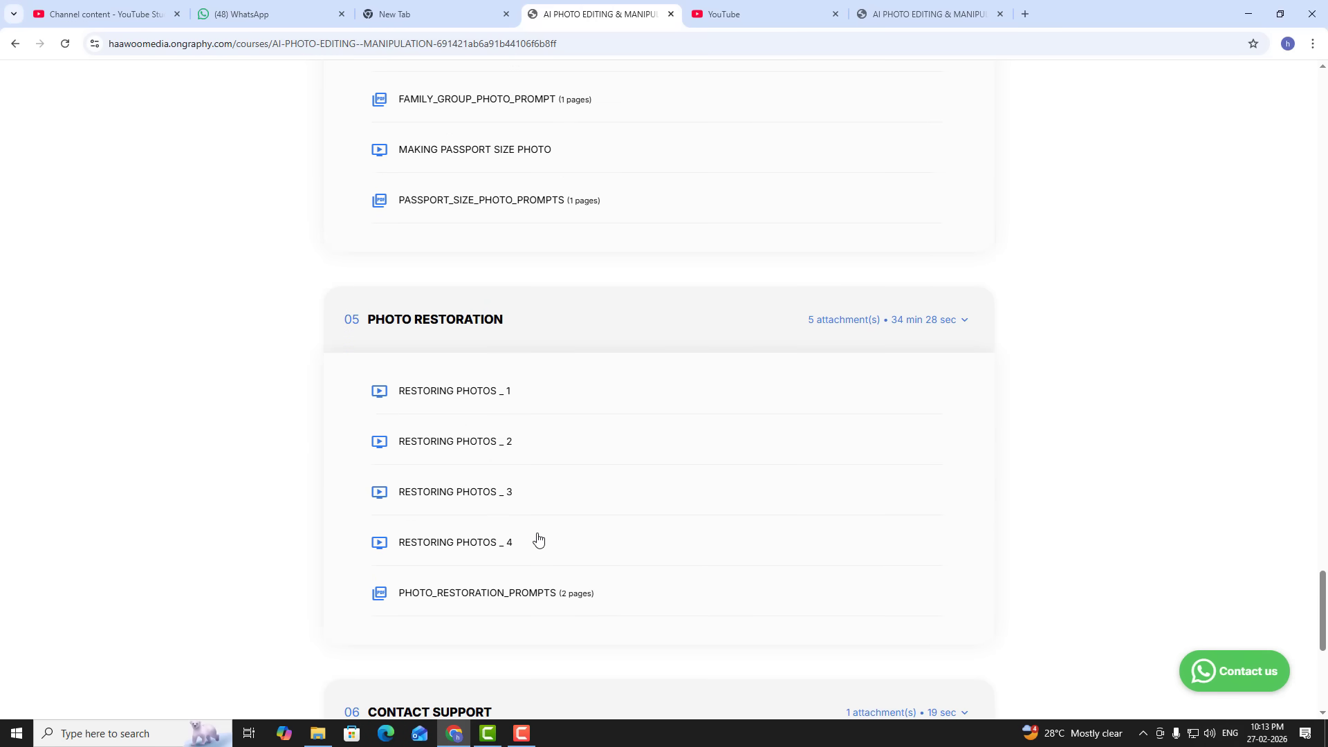
scroll(537, 538, "up", 15)
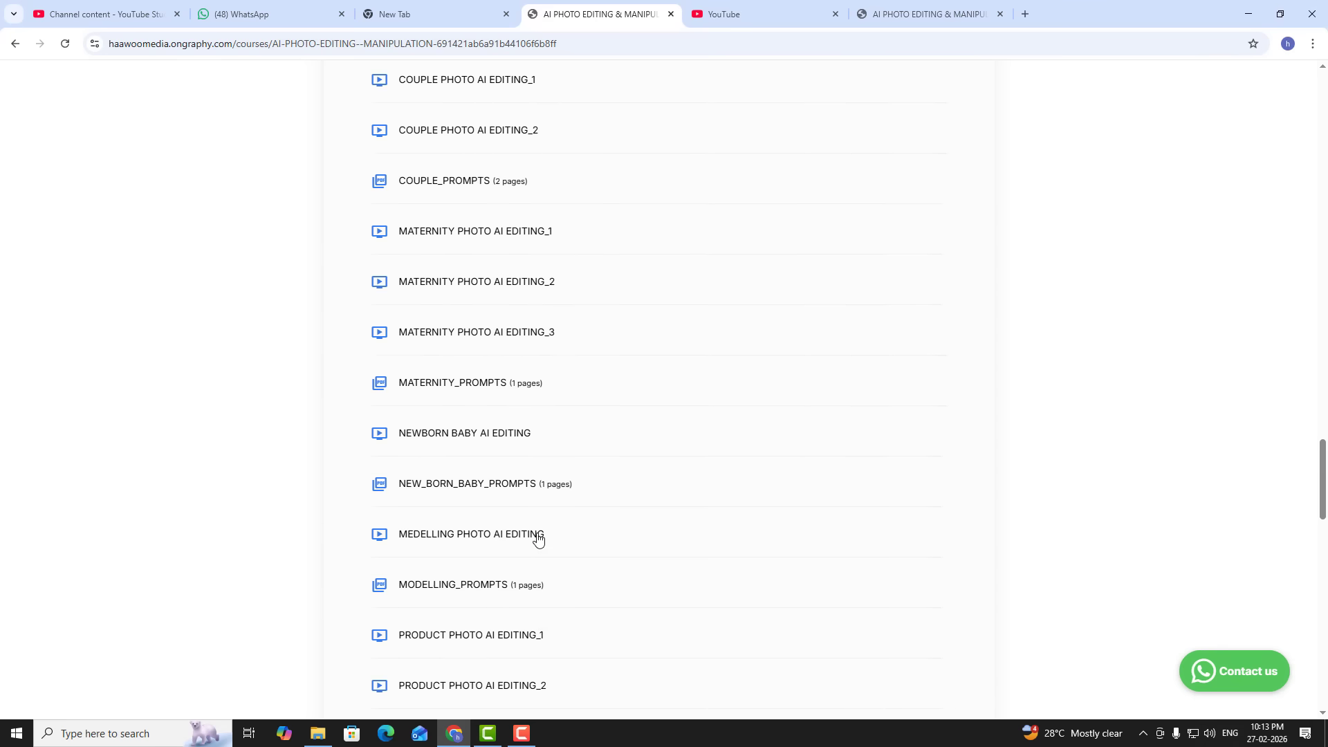
scroll(538, 538, "up", 12)
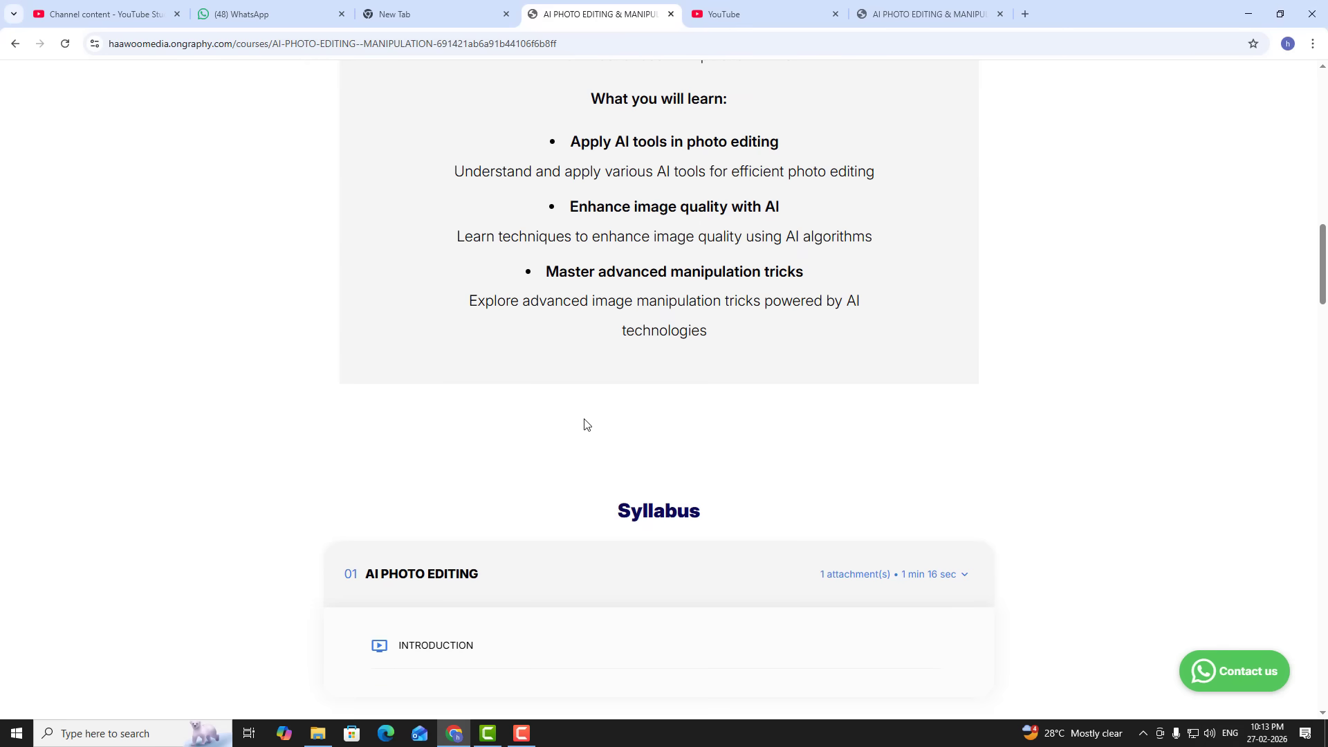
scroll(399, 372, "up", 17)
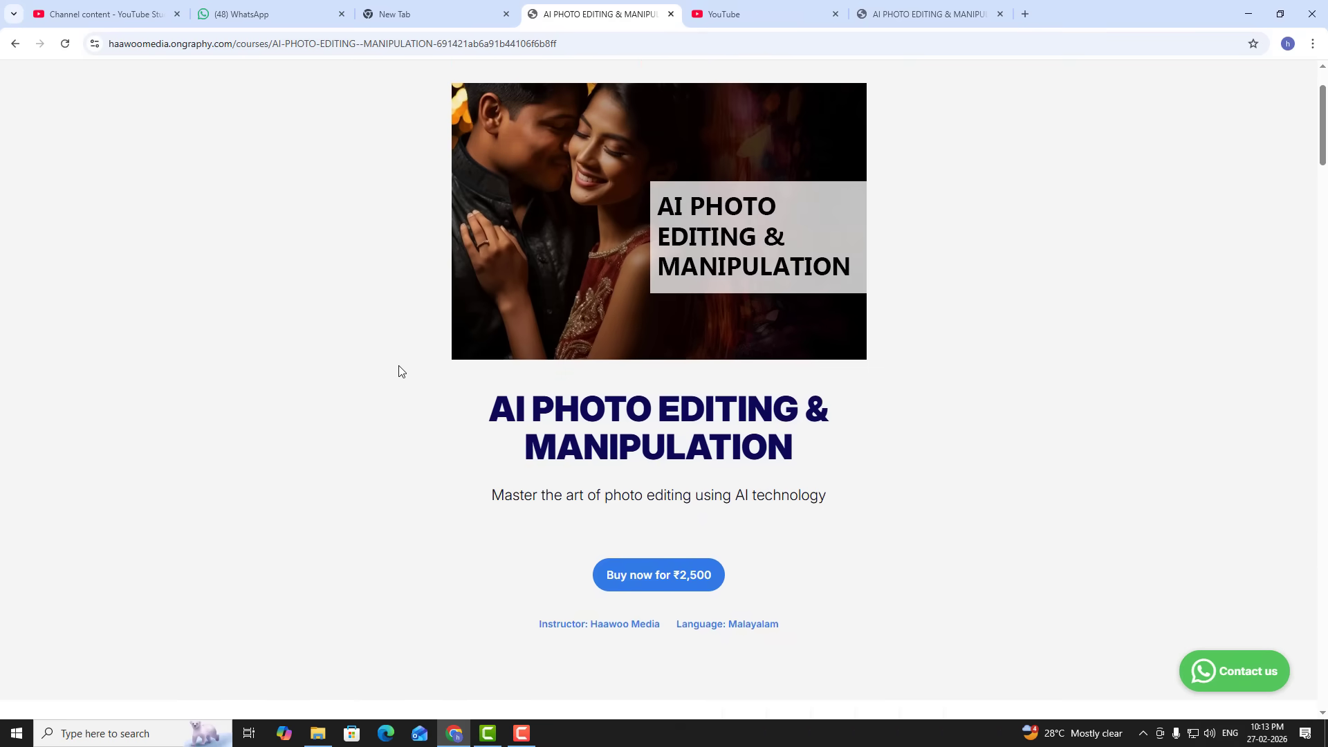
scroll(399, 372, "up", 2)
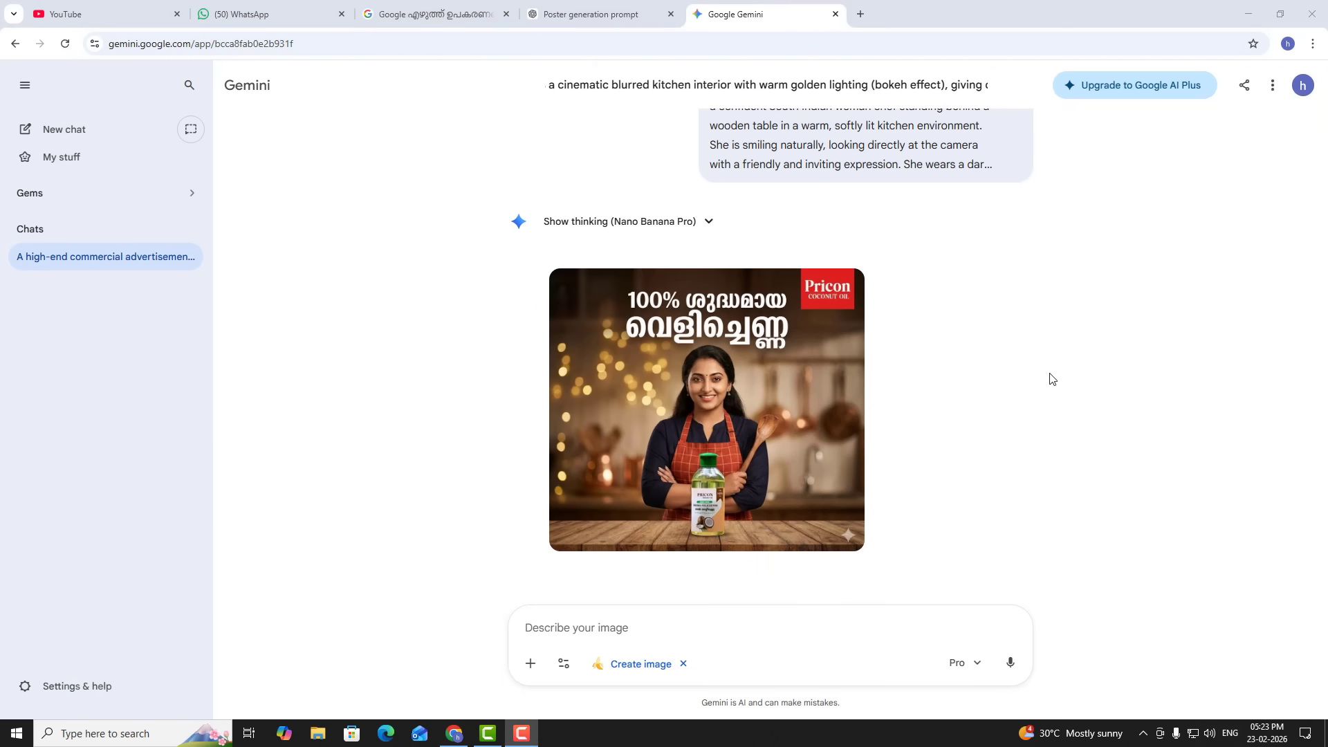
View the generated Pricon poster enlarged in the Gemini chat, close it, and send the request "generate this poster in 9:16 aspect ratio".
left_click(736, 401)
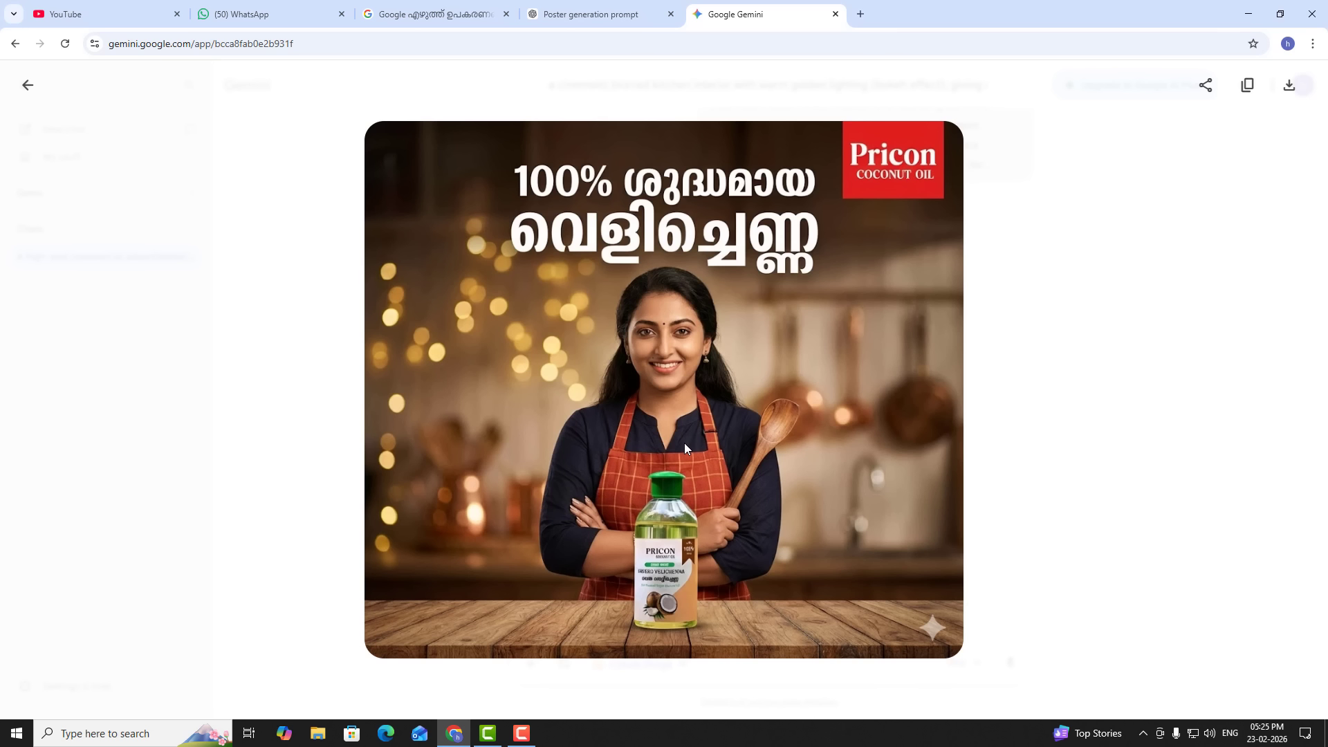
key("Escape")
left_click(668, 628)
type("generate this poster in")
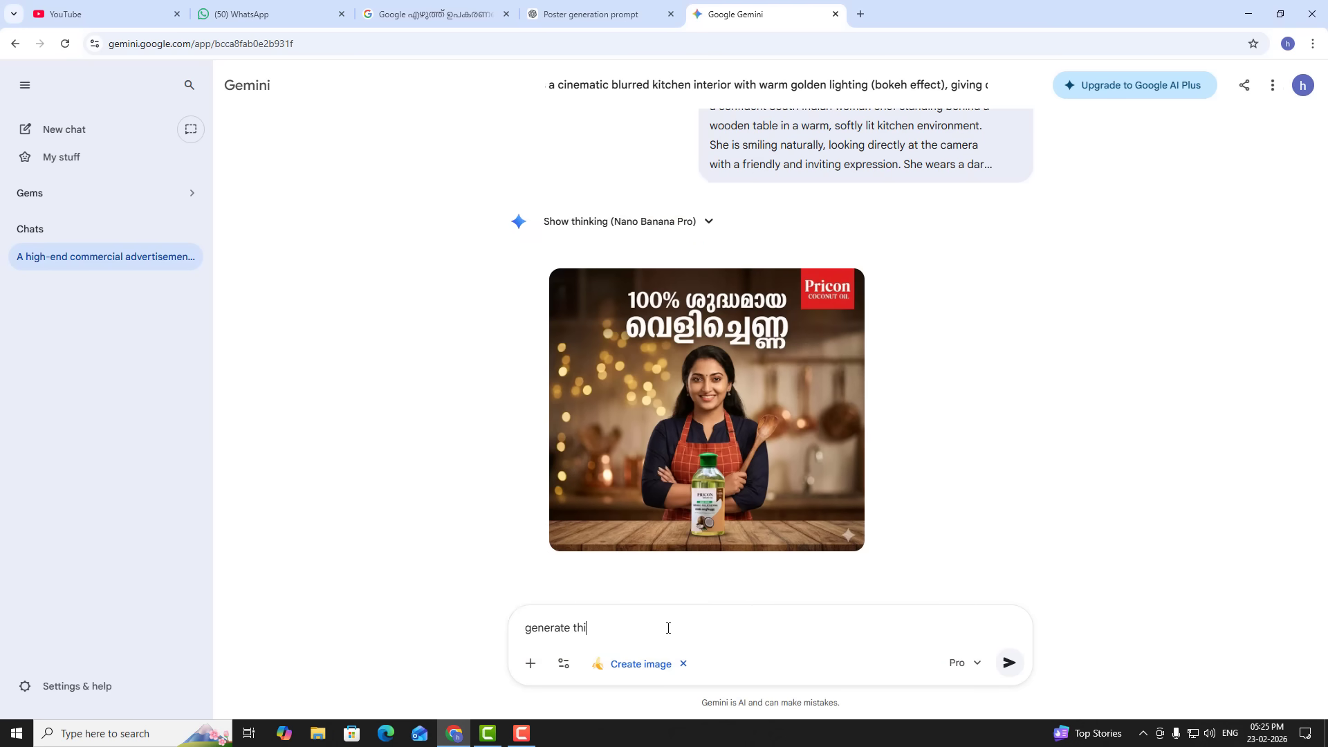
type(" 9:16 aspect ratio")
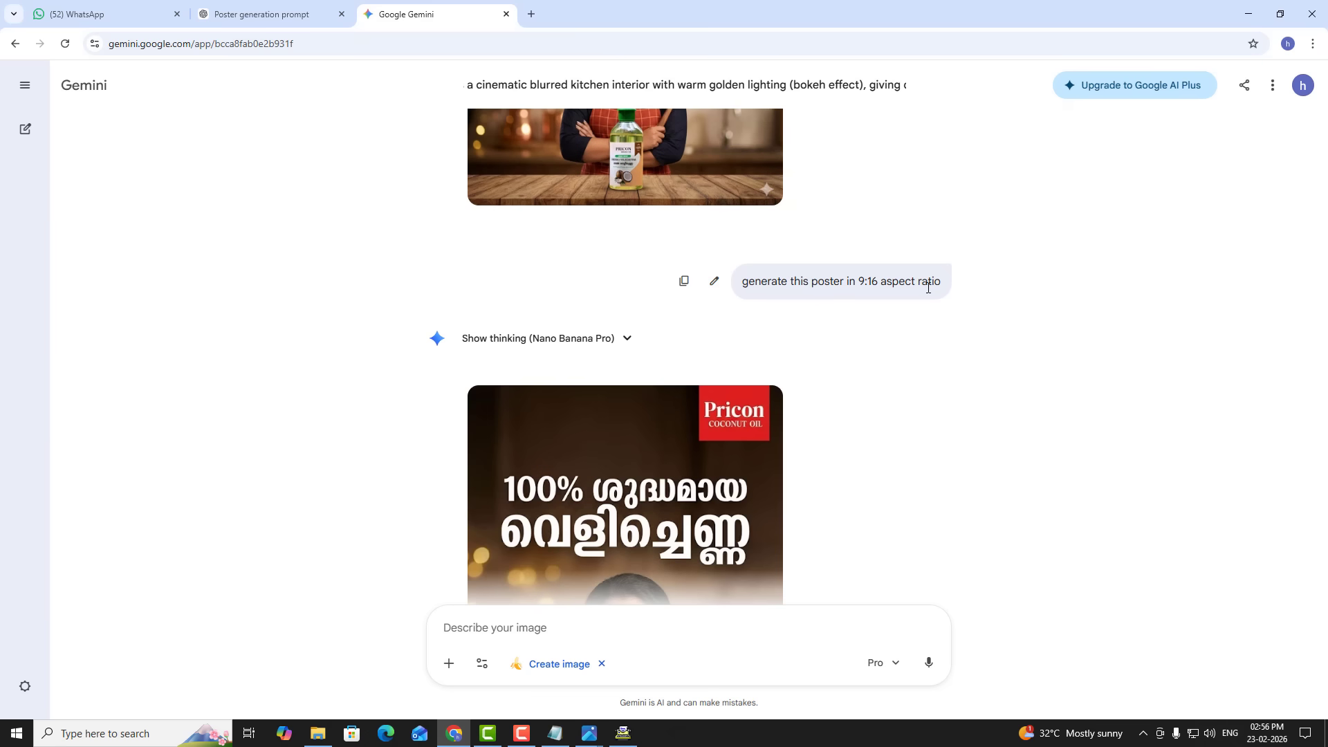
Inspect the 9:16 version of the Pricon poster in the chat and in the enlarged view, and close the view.
scroll(928, 287, "down", 5)
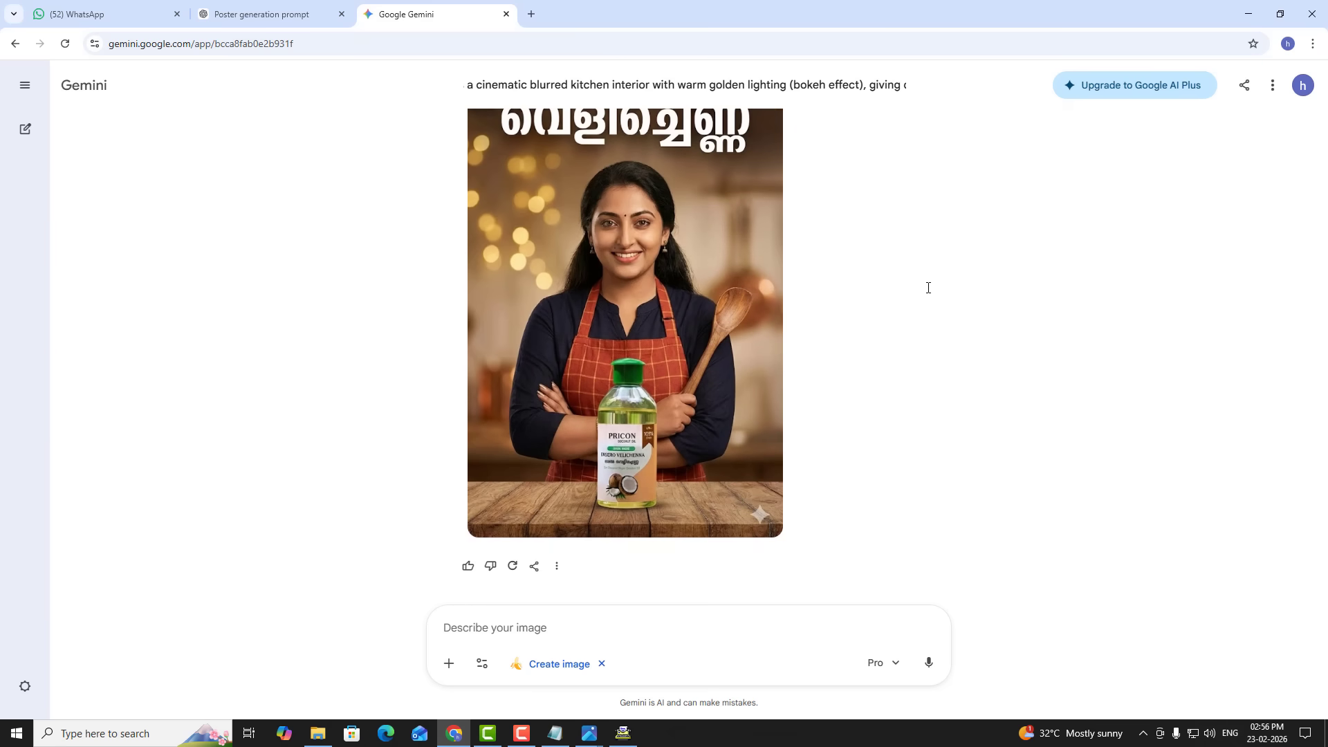
scroll(928, 287, "up", 2)
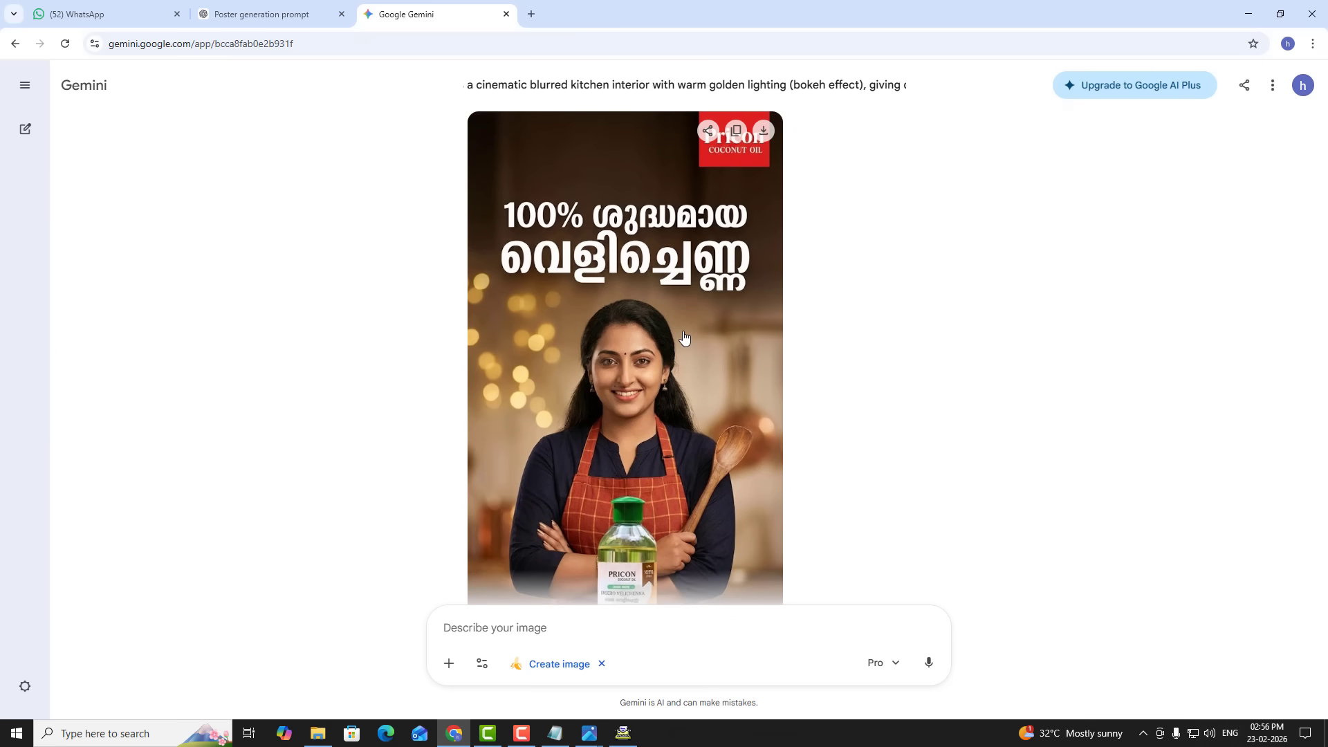
left_click(671, 326)
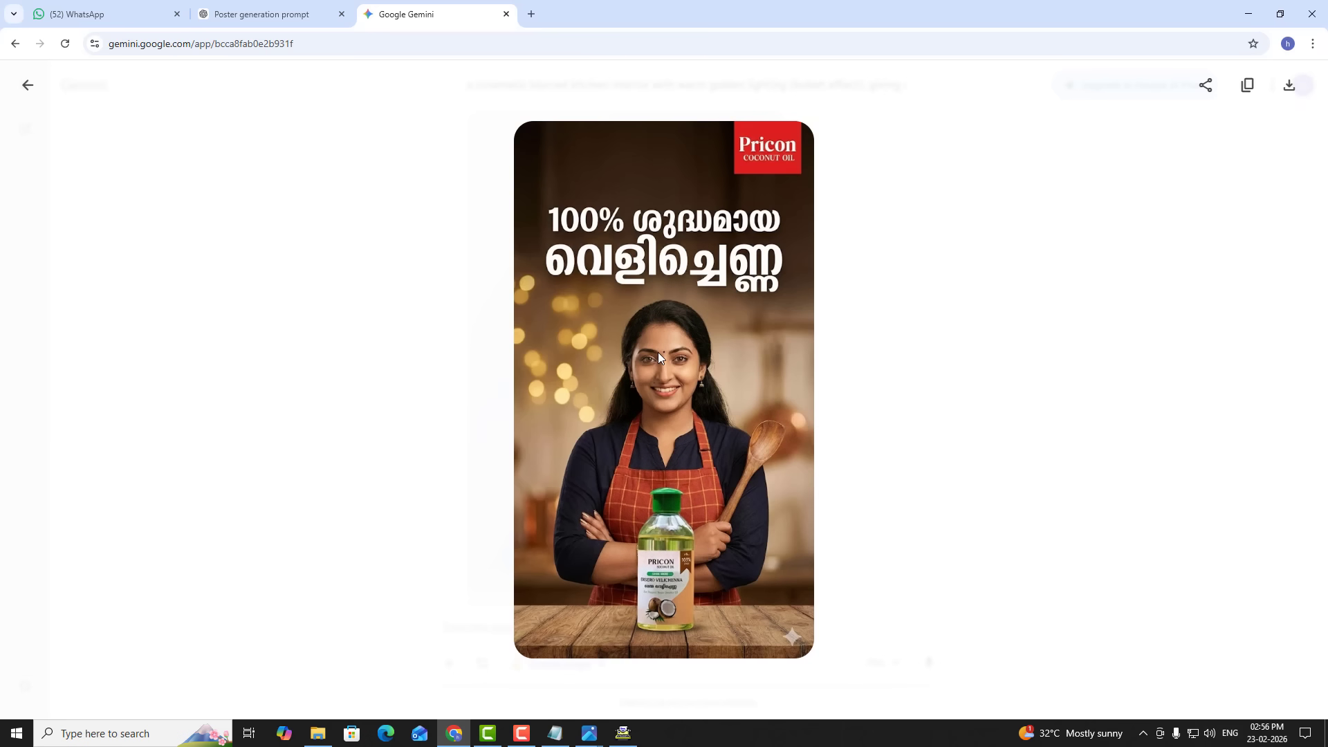
left_click(1017, 306)
Review the chat from the attached images and original prompt to both poster versions, comparing the first poster with the 9:16 one.
scroll(946, 449, "up", 10)
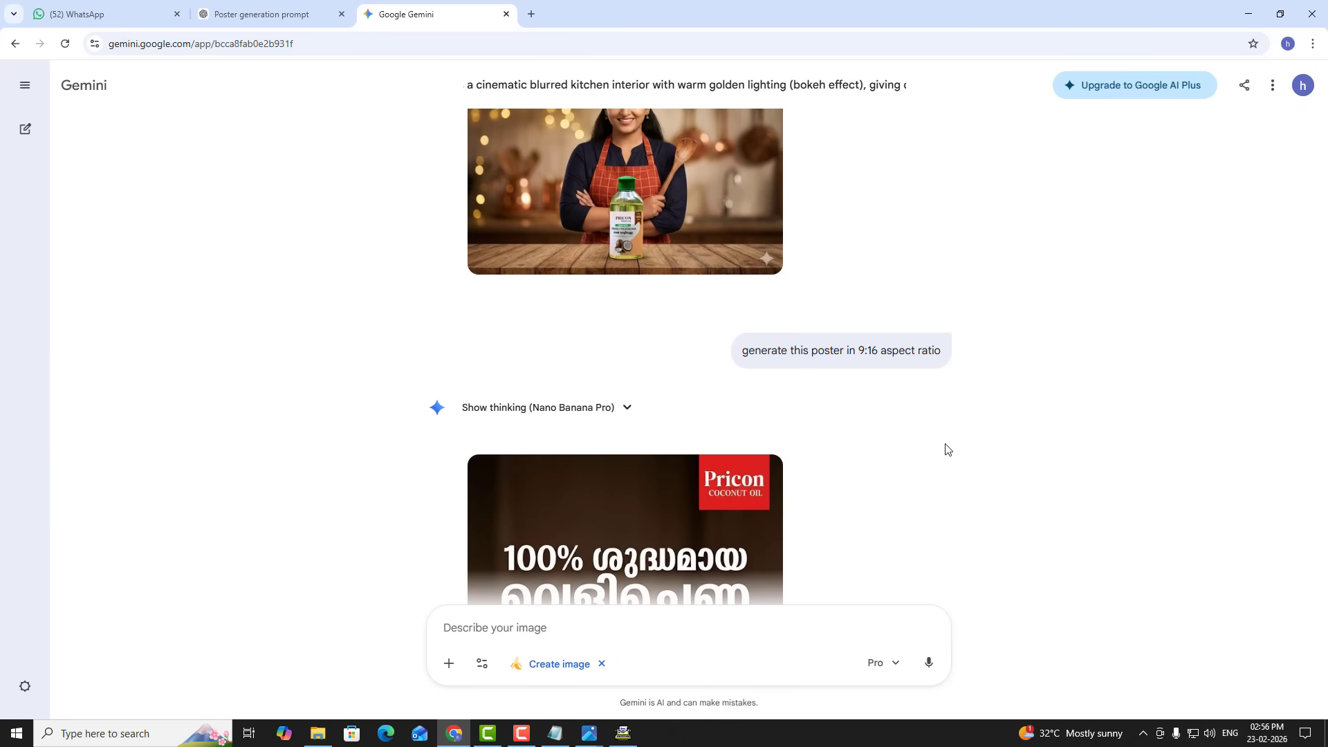
scroll(946, 449, "up", 1)
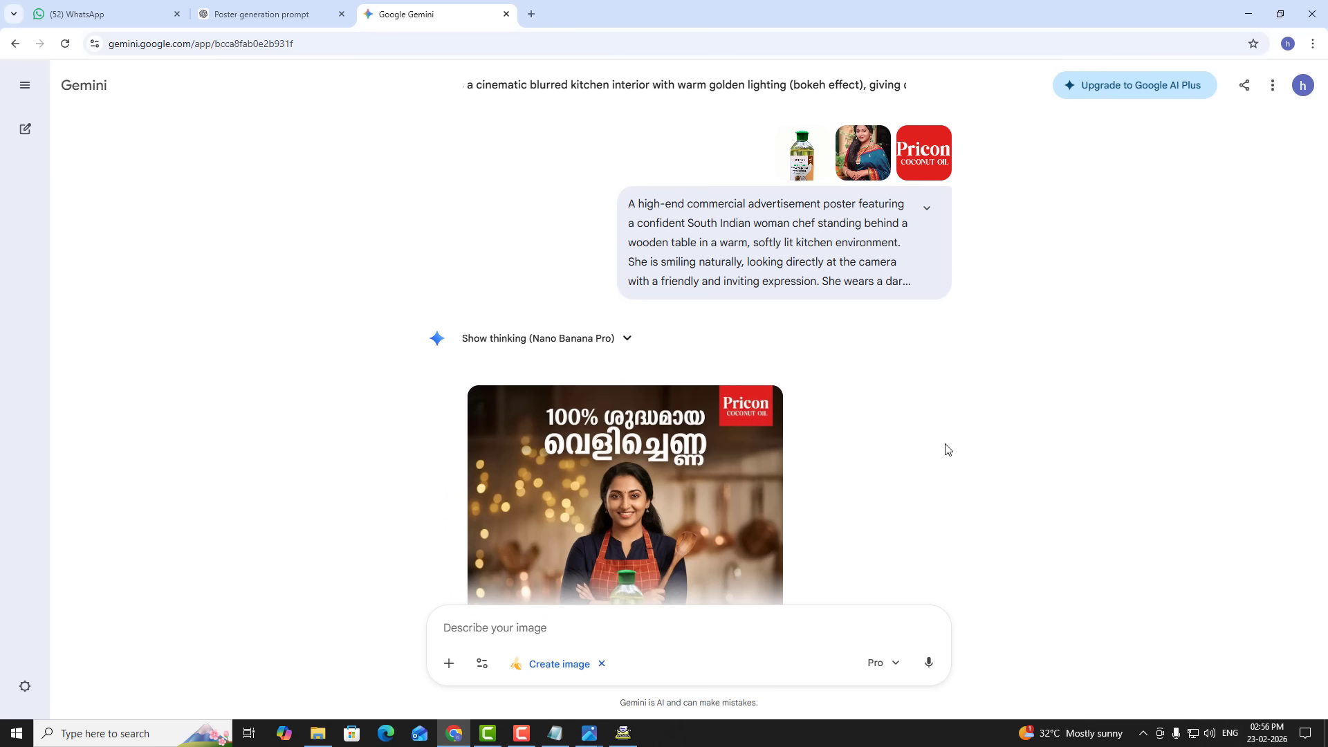
scroll(946, 450, "down", 3)
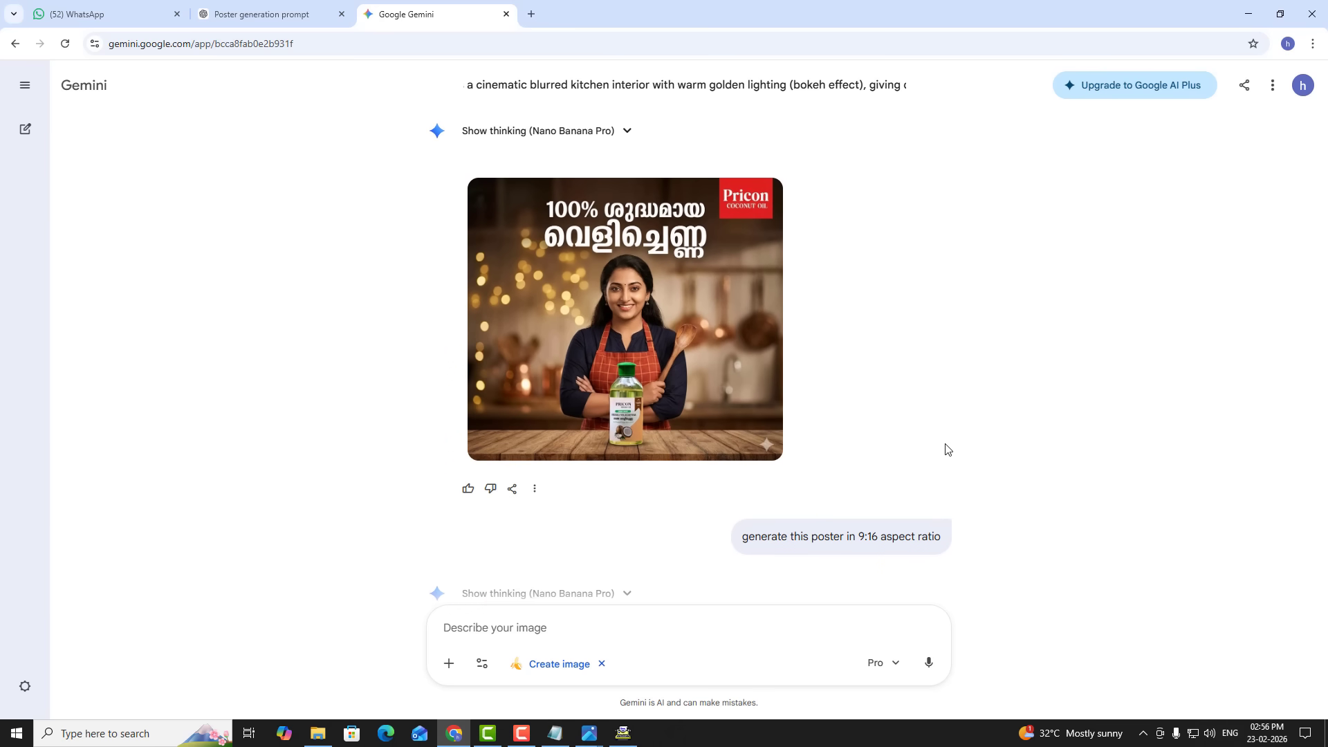
scroll(946, 450, "down", 2)
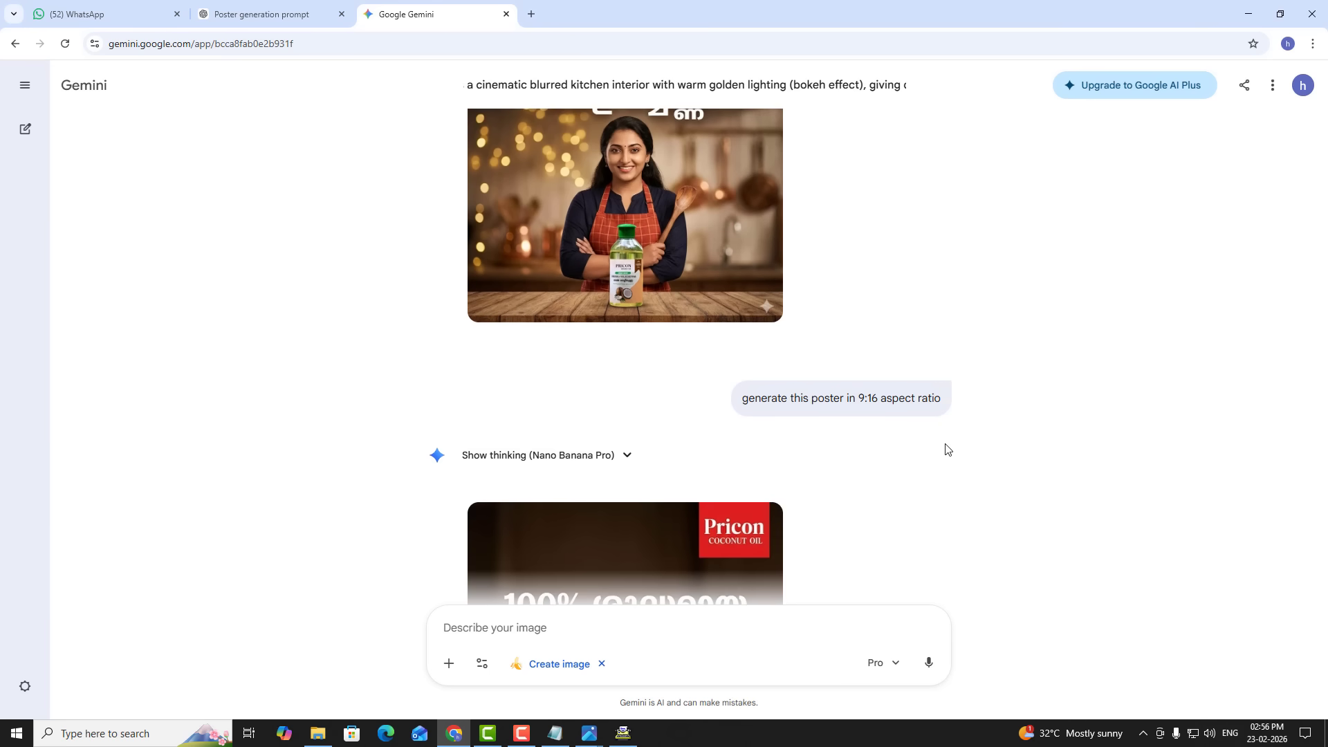
scroll(946, 450, "down", 6)
scroll(946, 450, "up", 9)
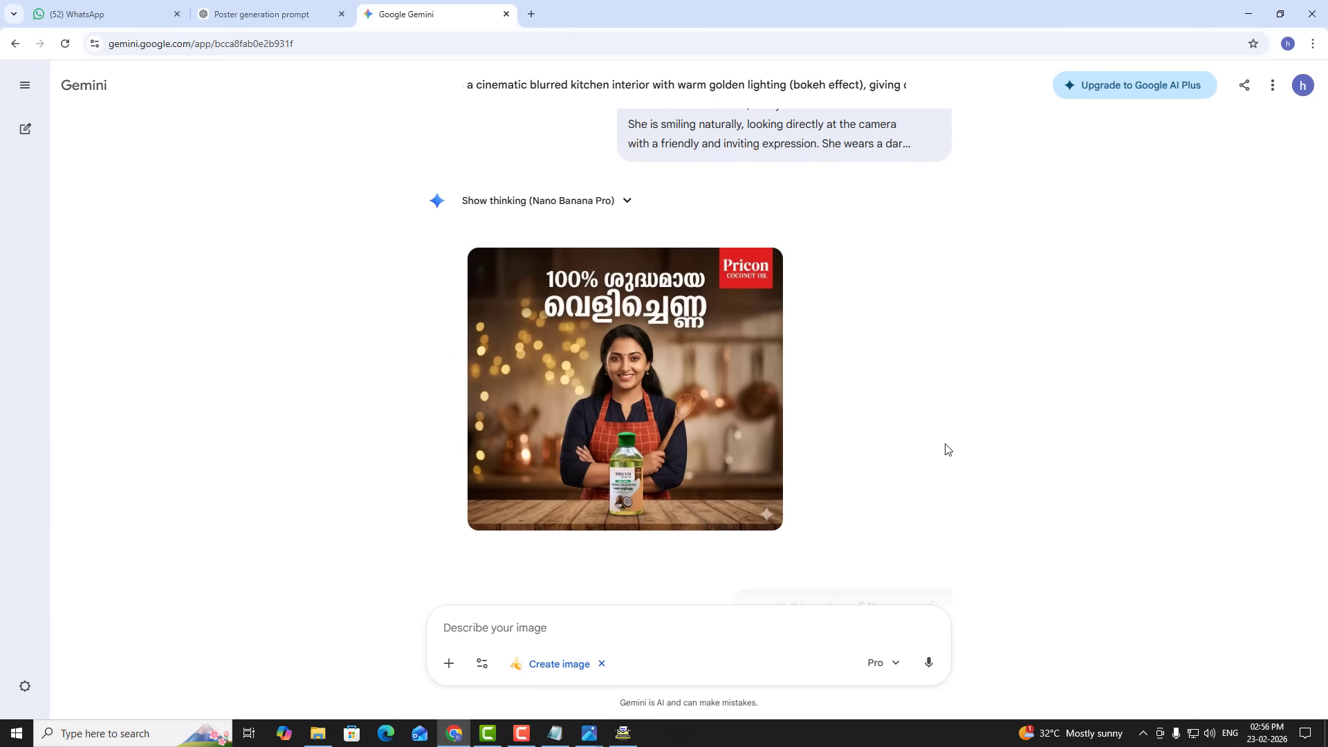
scroll(946, 449, "up", 2)
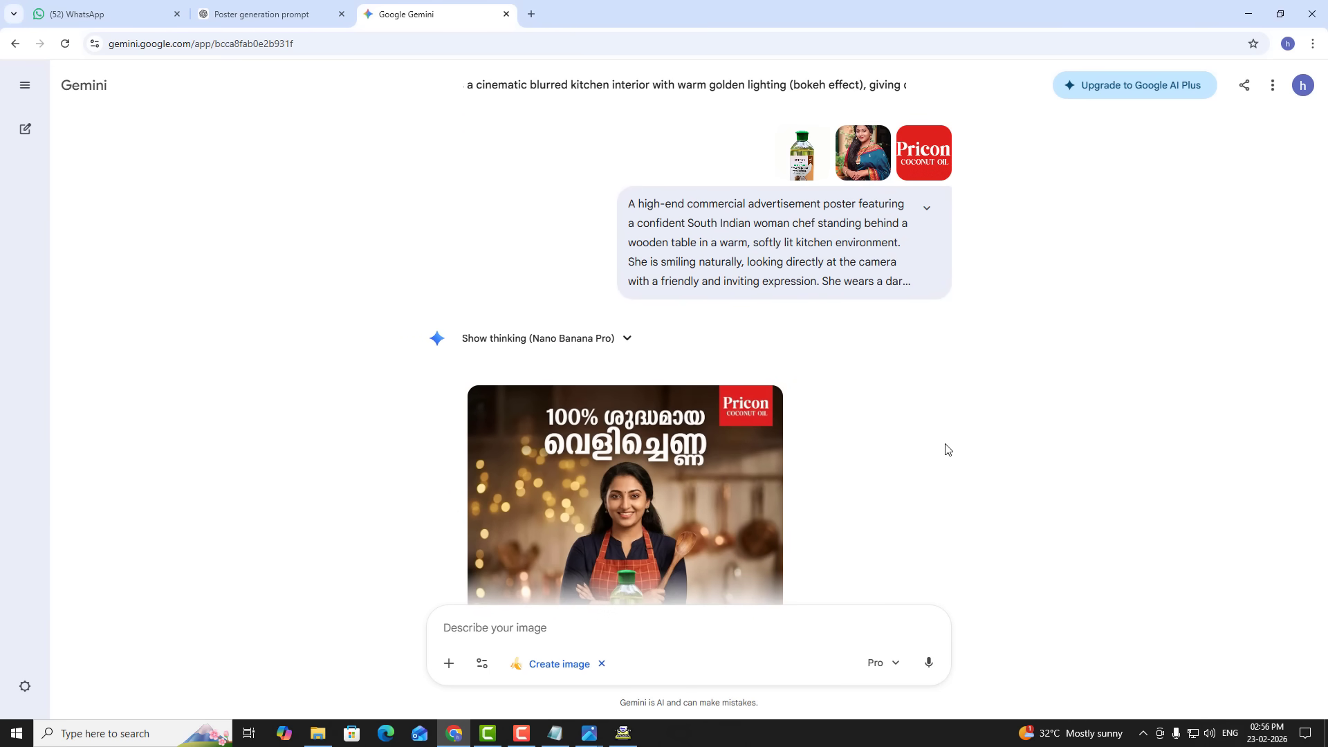